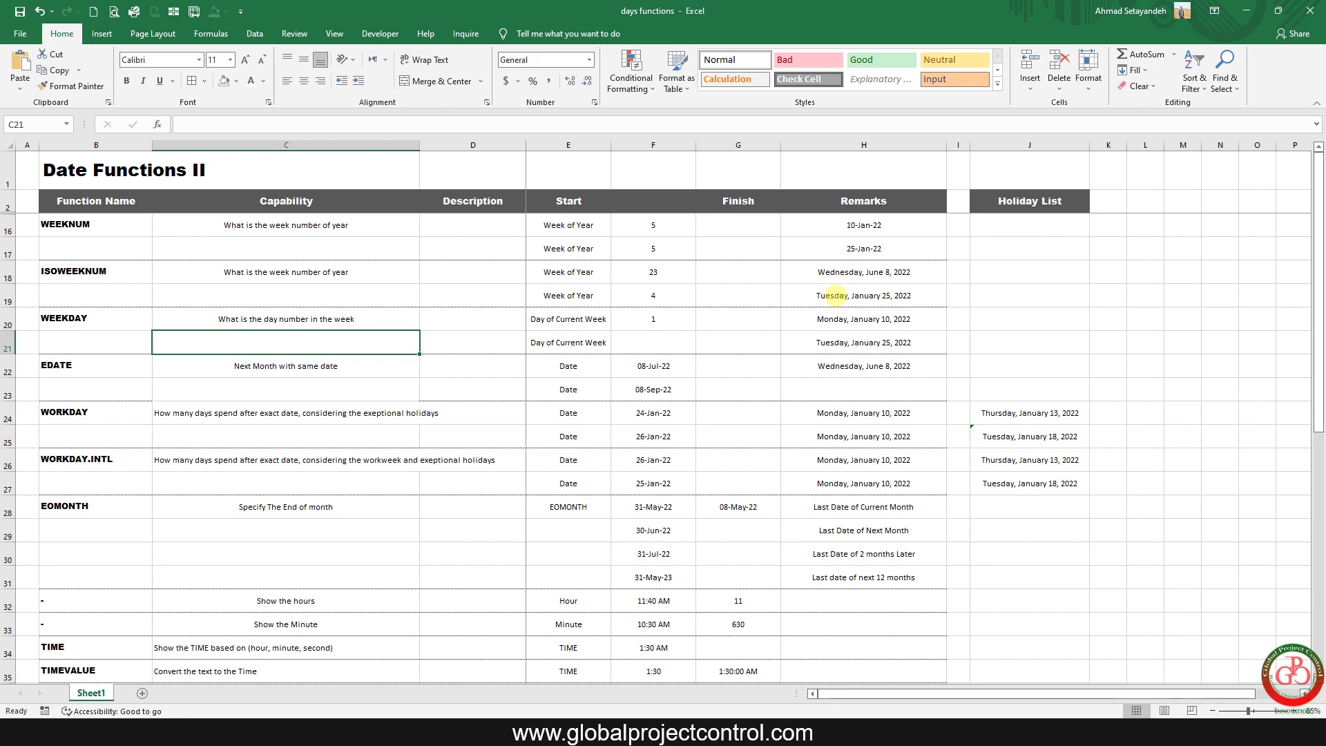
Step: Enter a WEEKNUM formula in F16 for the date in H16, with return type 1 (Sunday)
left_click(110, 226)
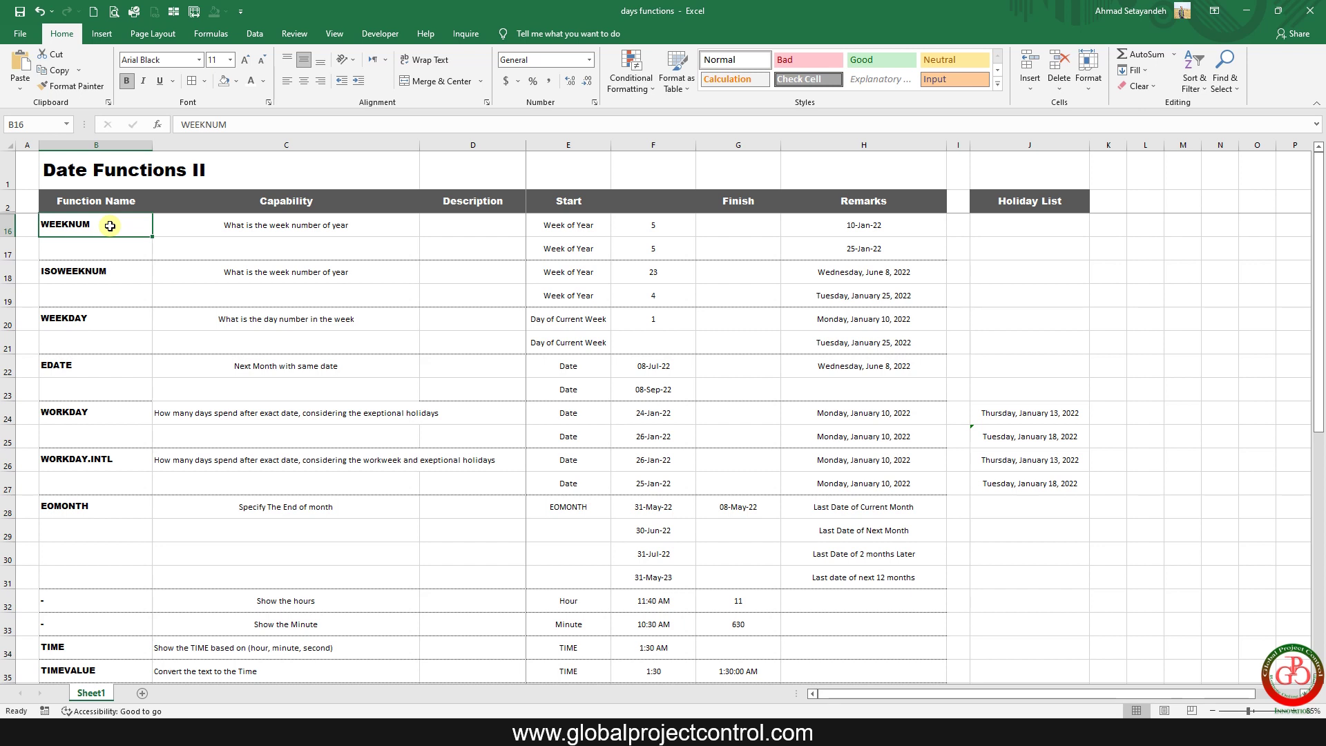
left_click(334, 230)
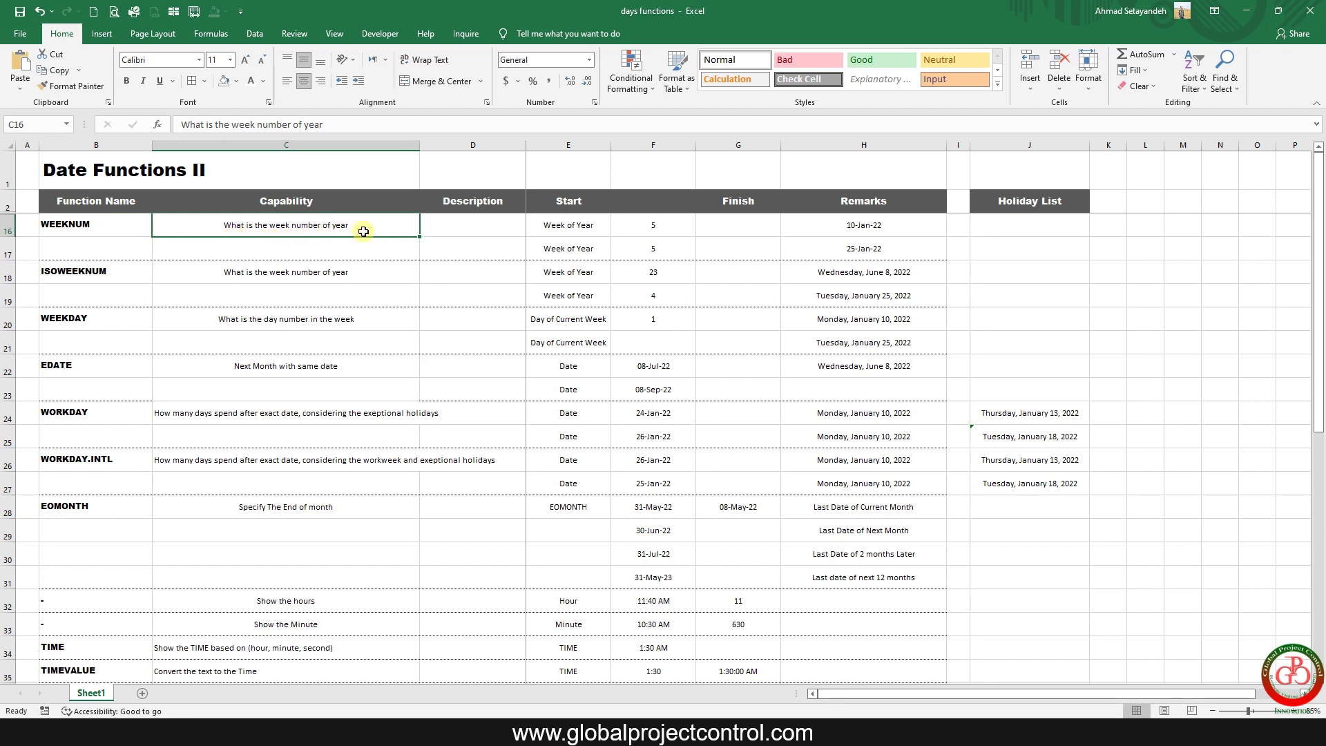
left_click(879, 221)
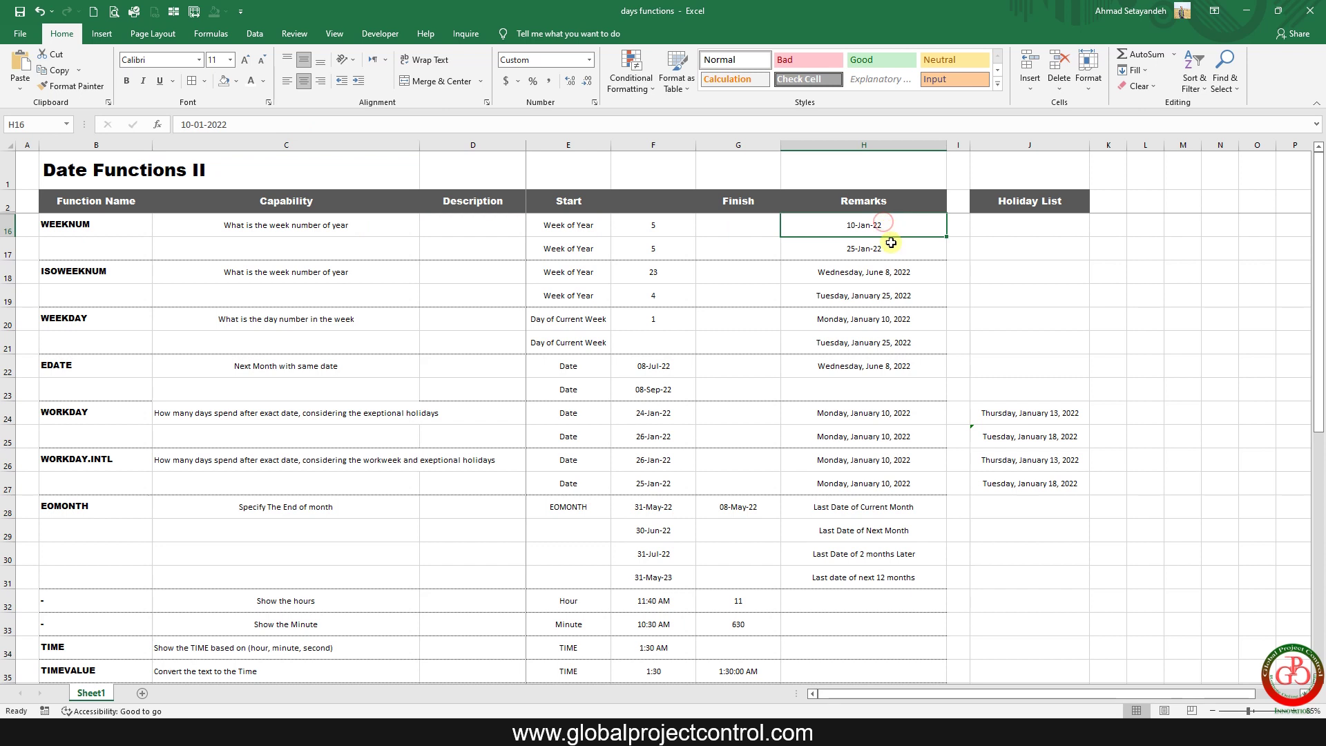
left_click(889, 249)
left_click_drag(888, 249, 886, 225)
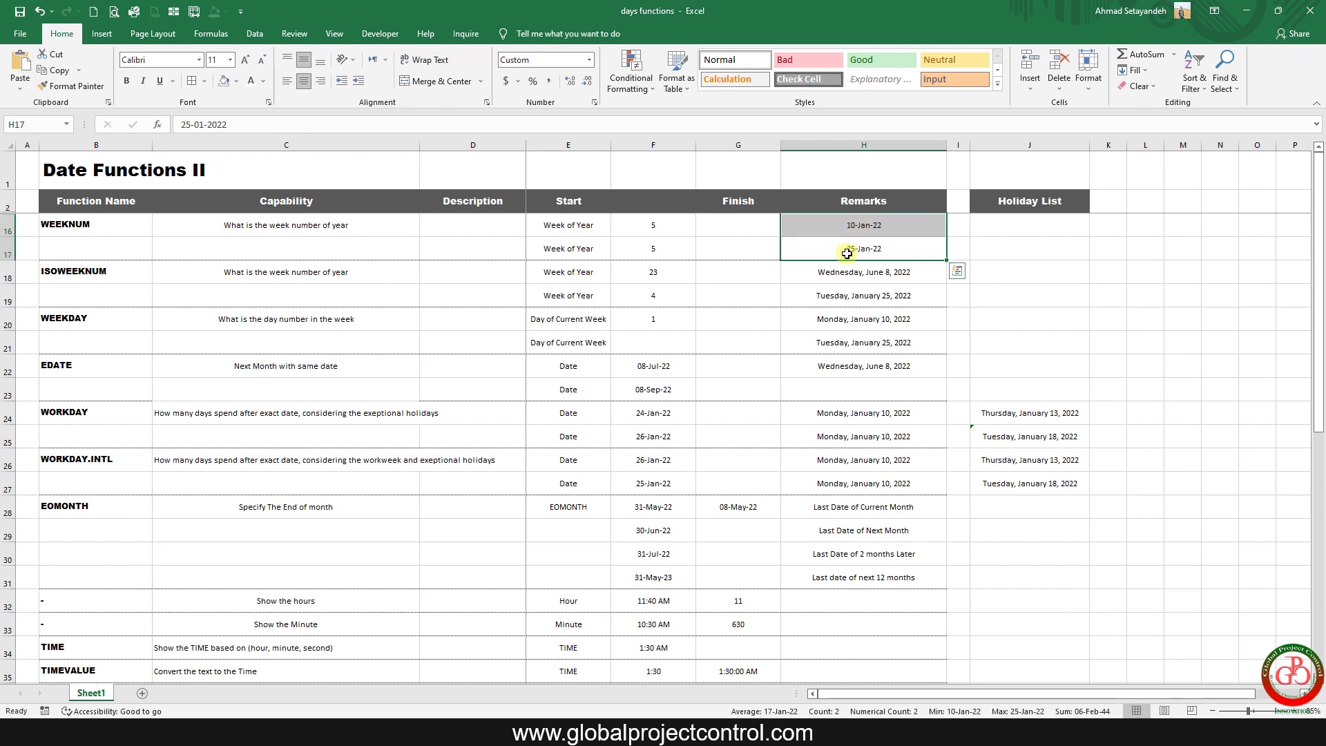
left_click(667, 228)
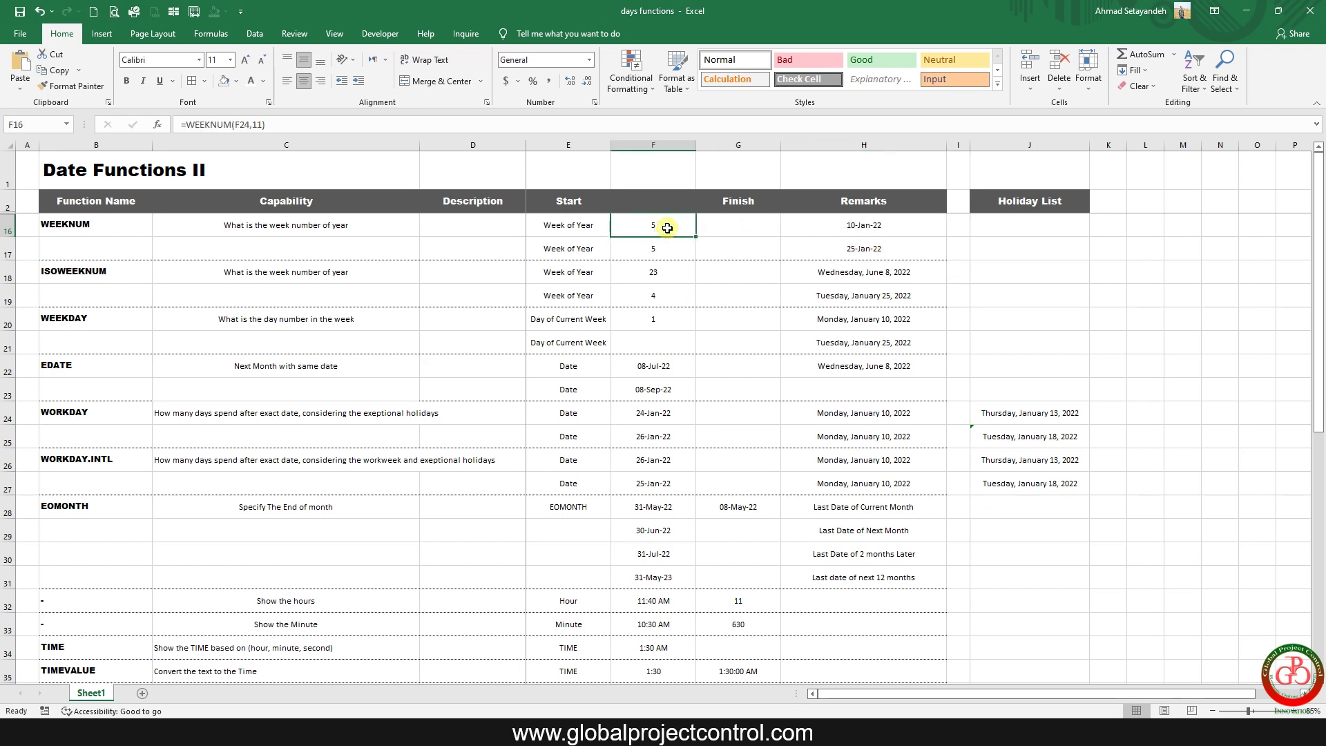
type("=week")
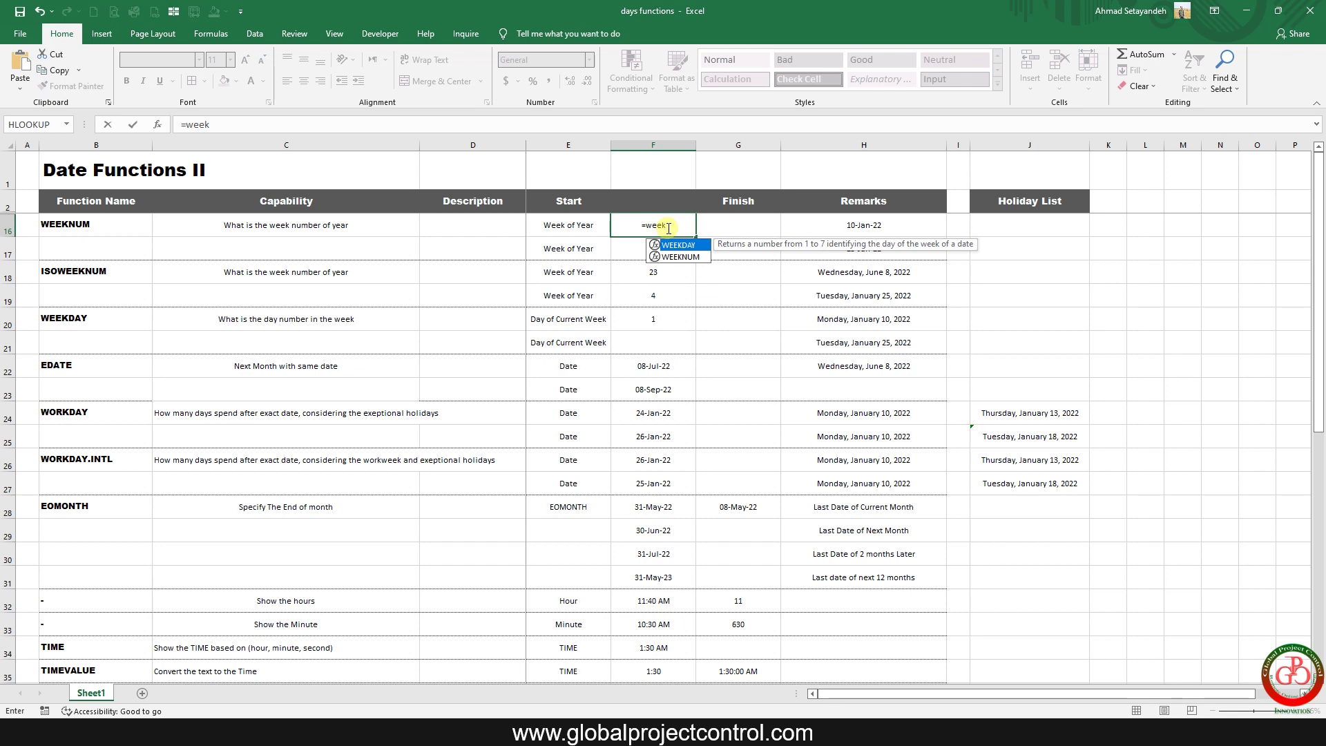
double_click(691, 254)
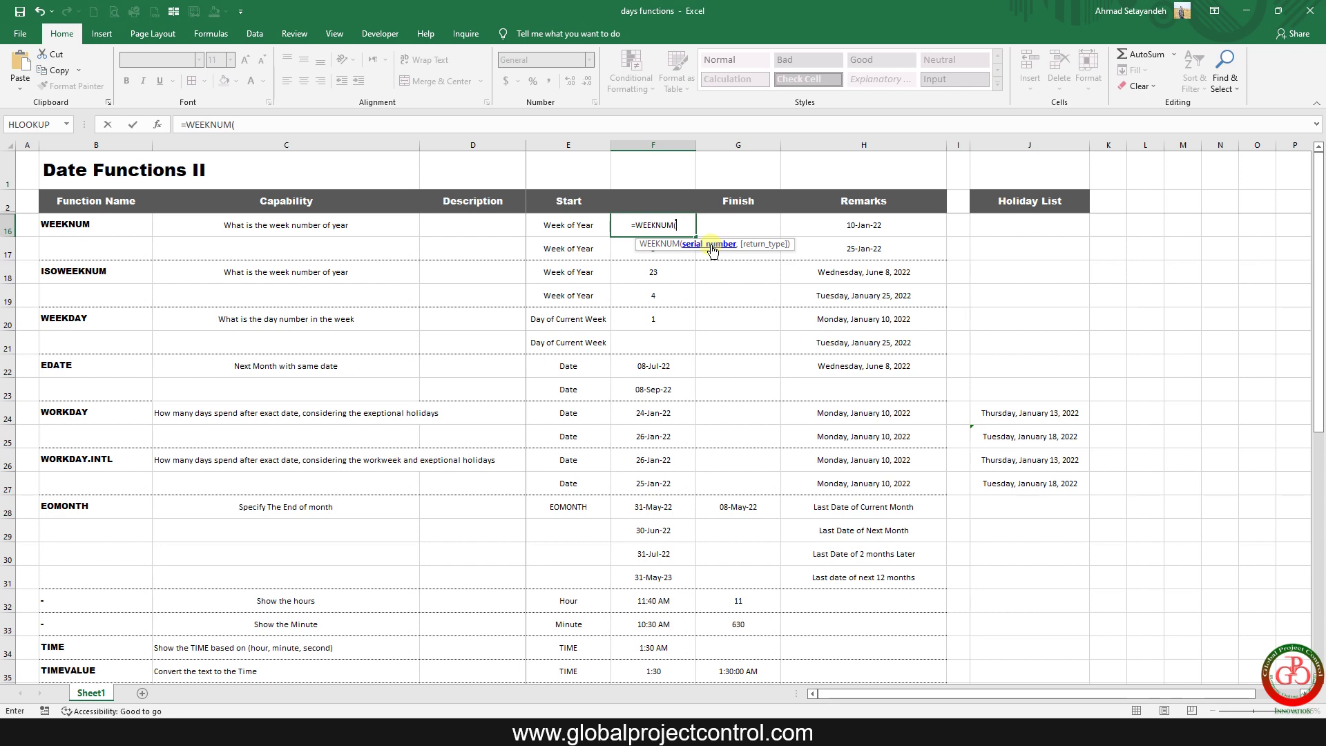
left_click(852, 226)
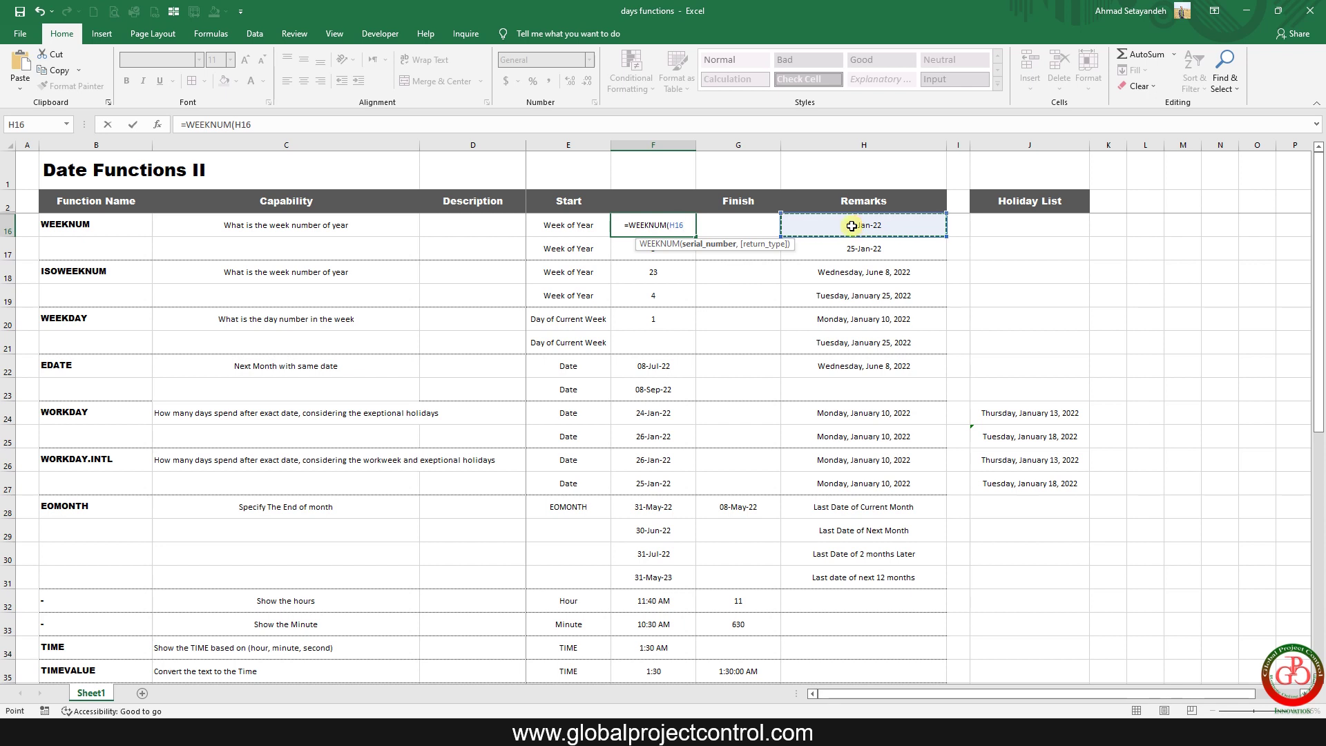
type(",")
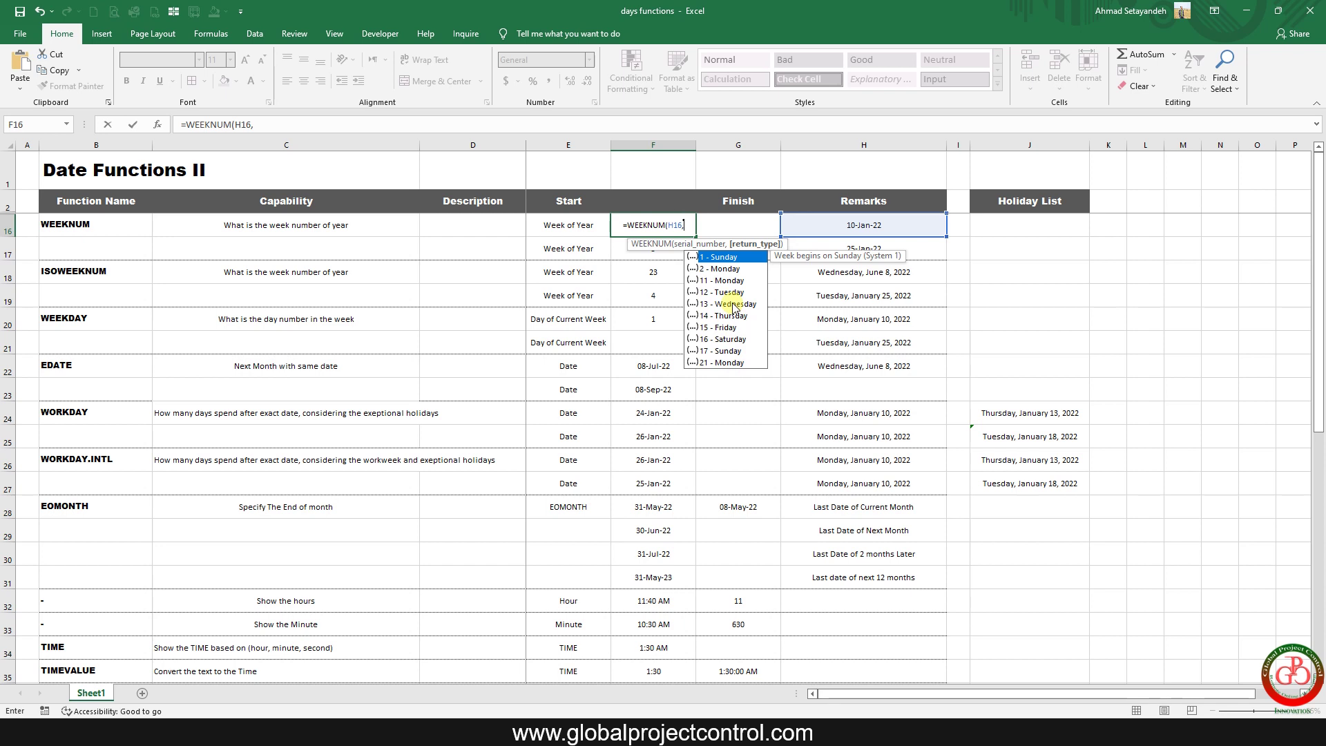
double_click(726, 256)
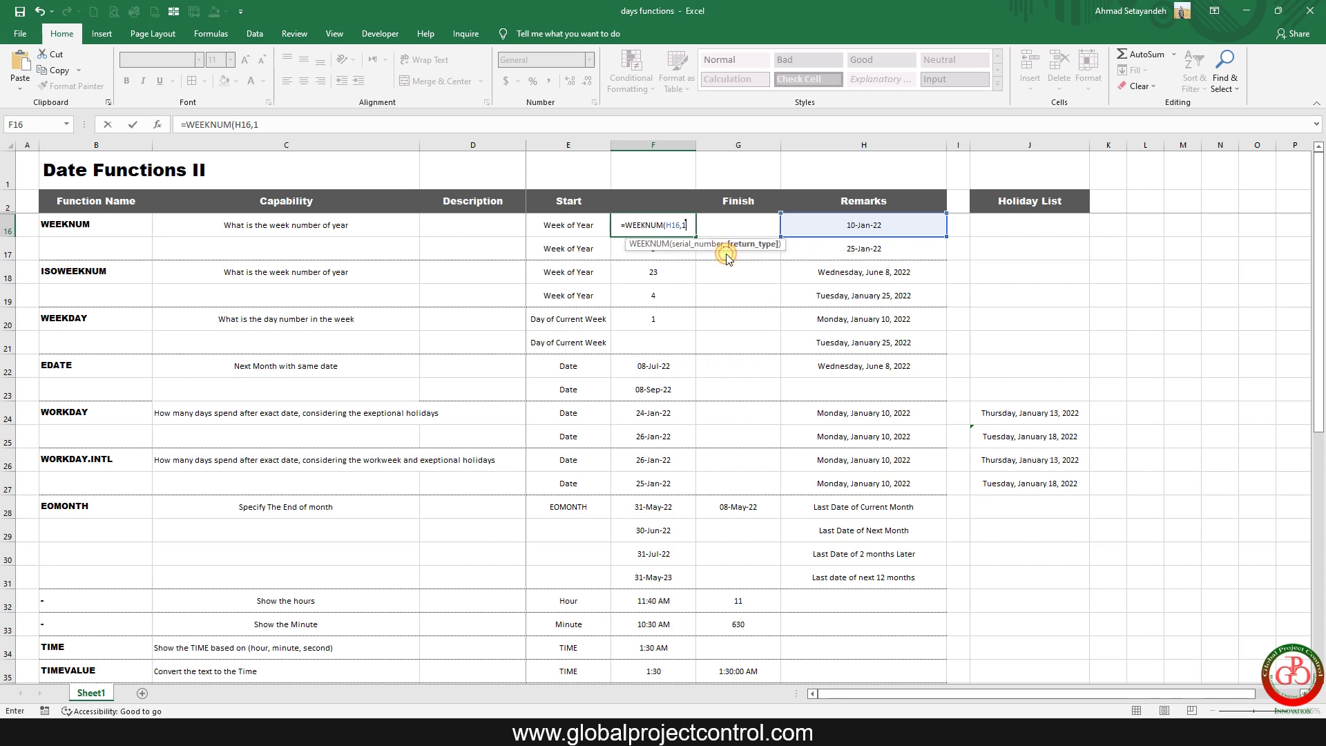
key("ctrl+Return")
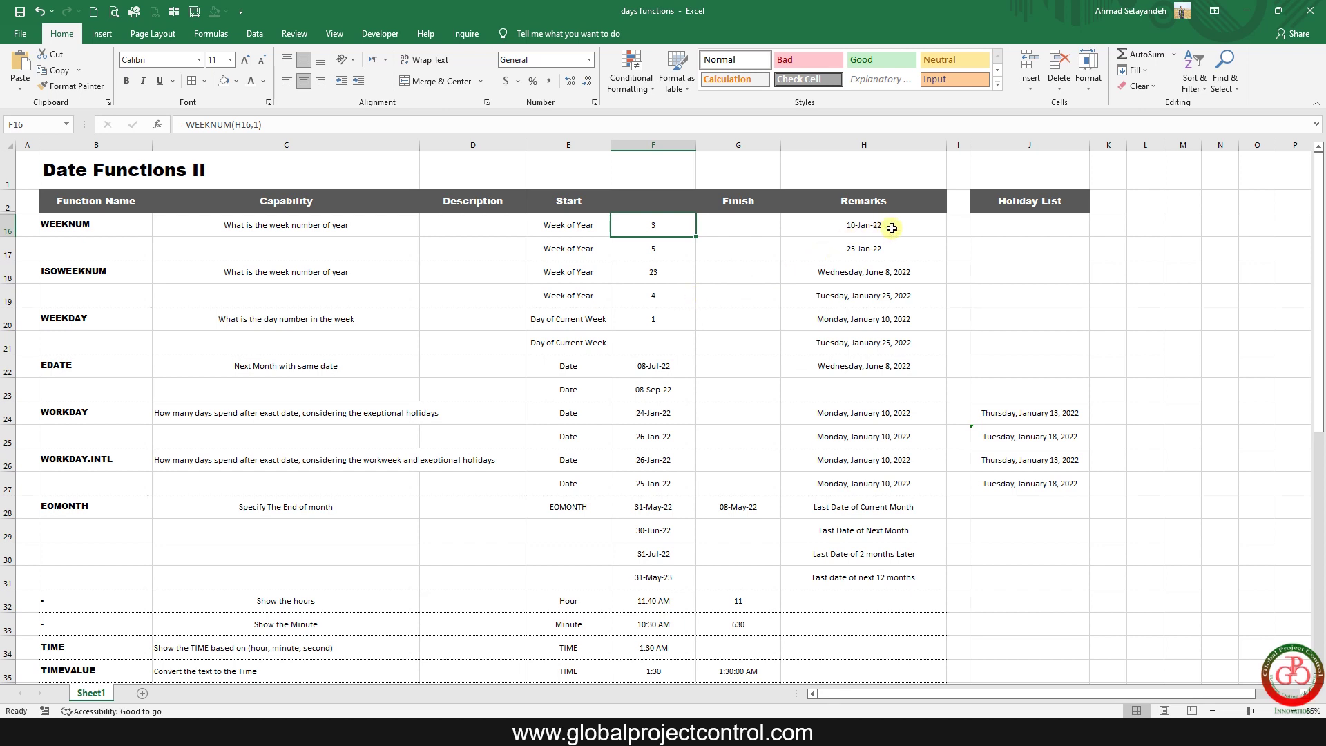
Step: Edit the WEEKNUM arguments in F17 to use the date in H17 and return type 1
left_click(641, 248)
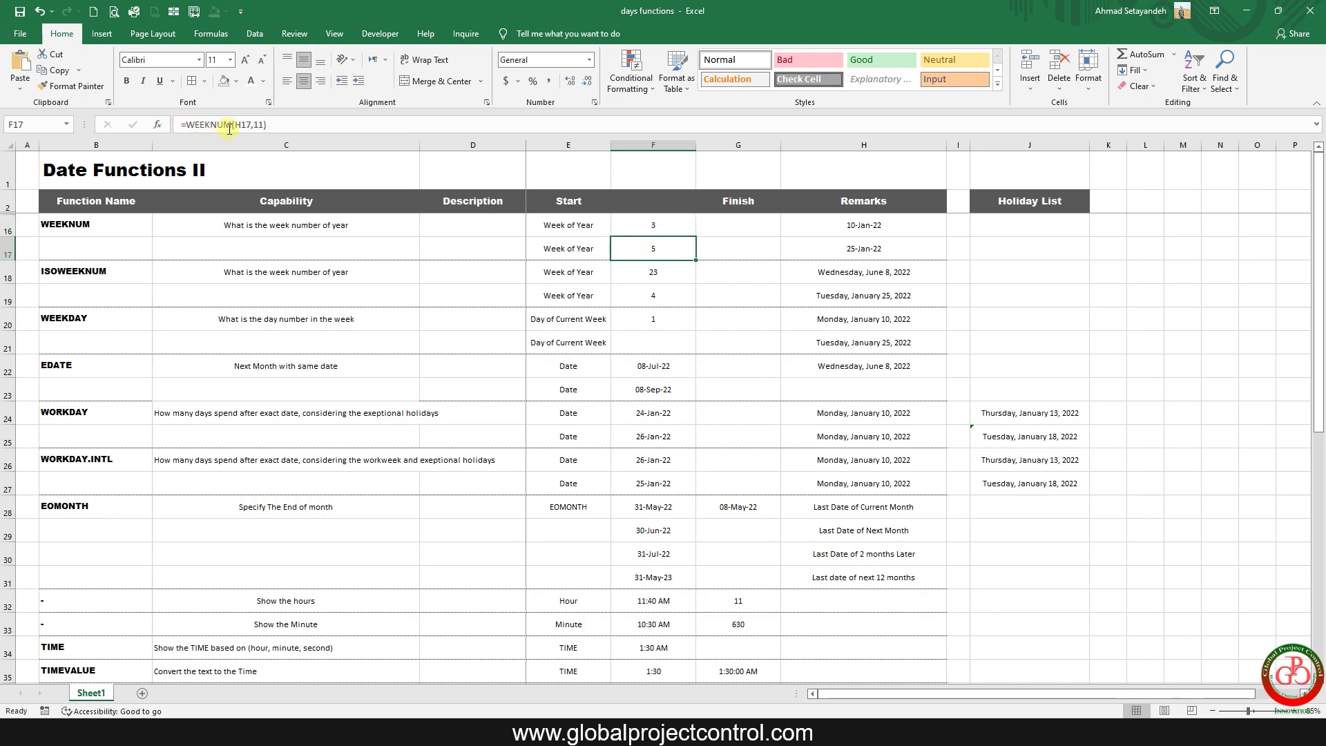
left_click(158, 125)
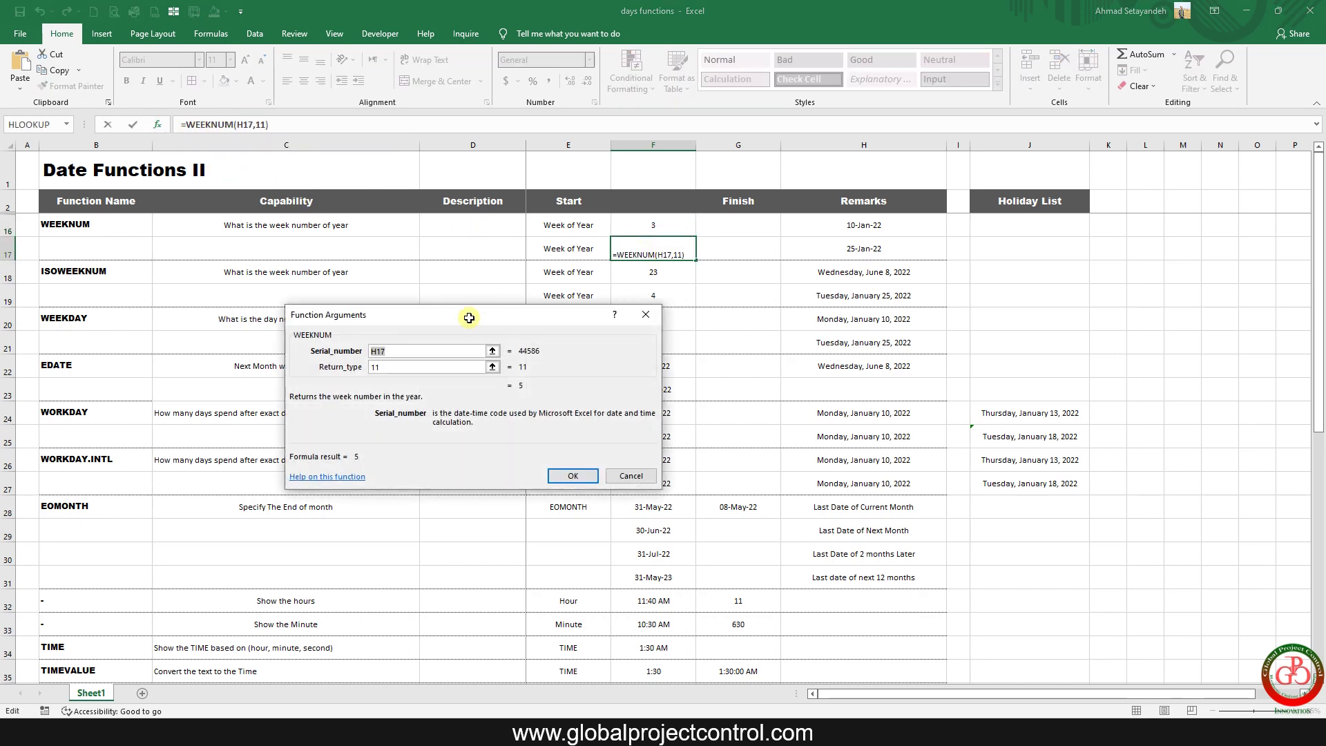
left_click_drag(461, 326, 619, 330)
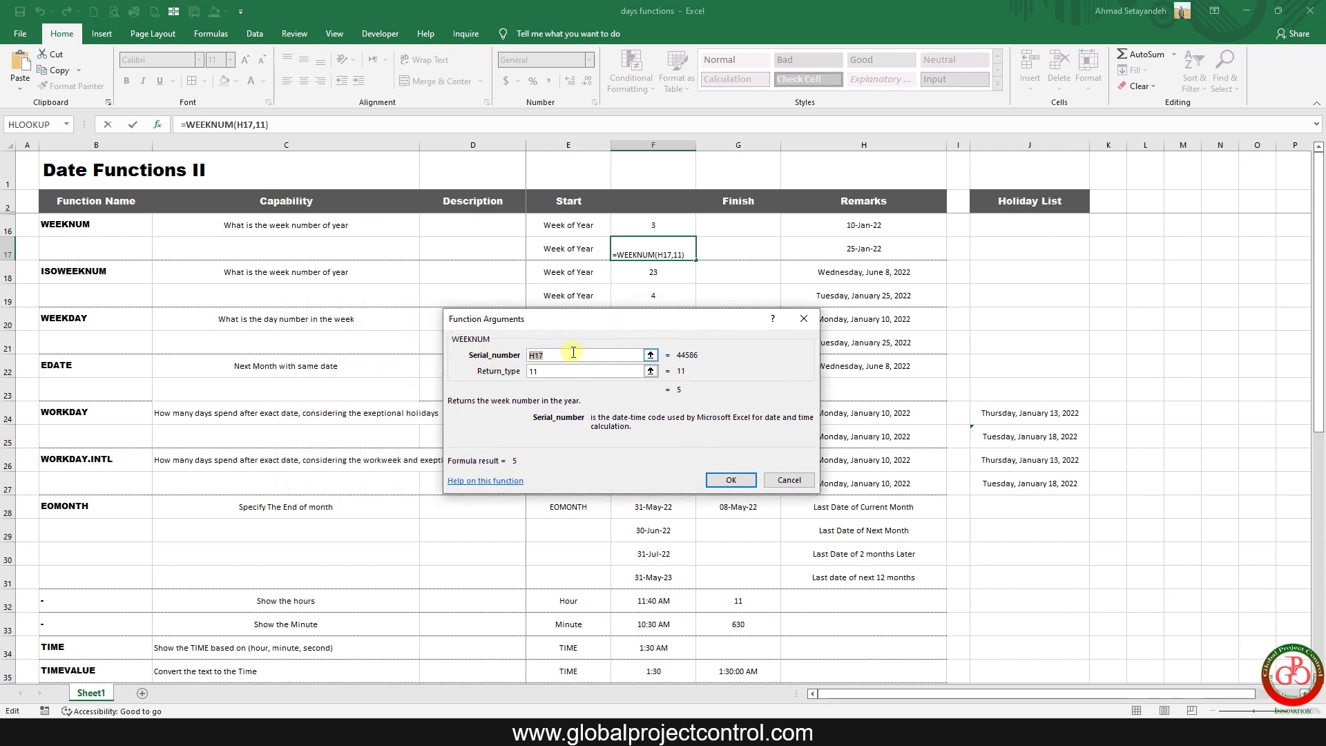
left_click(650, 355)
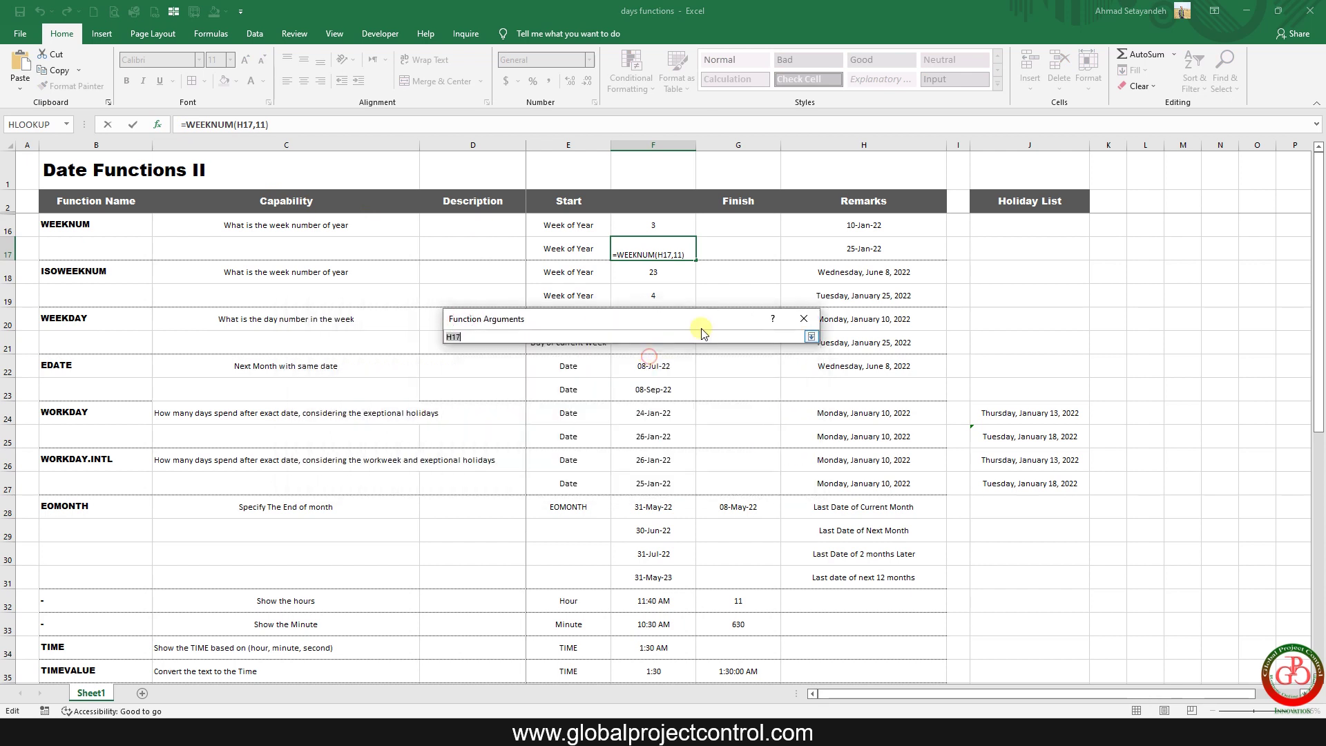
left_click(865, 248)
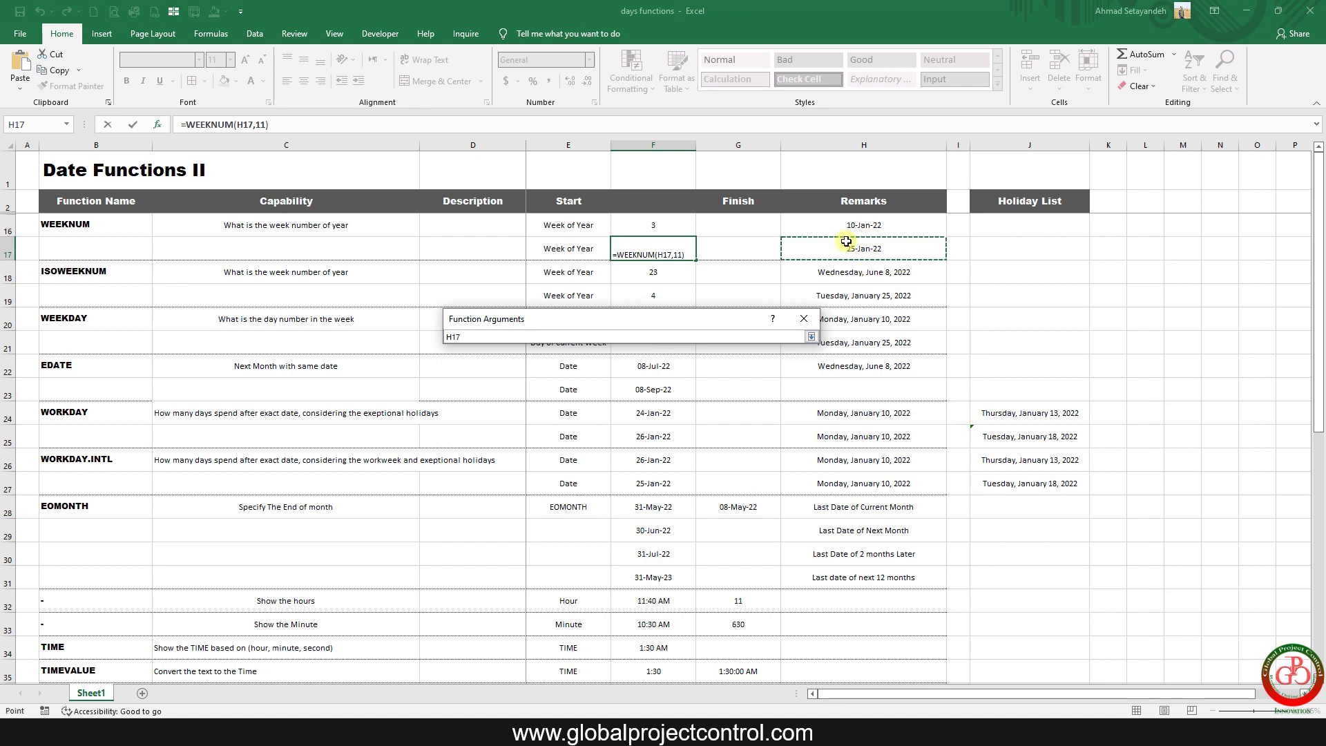
left_click(811, 337)
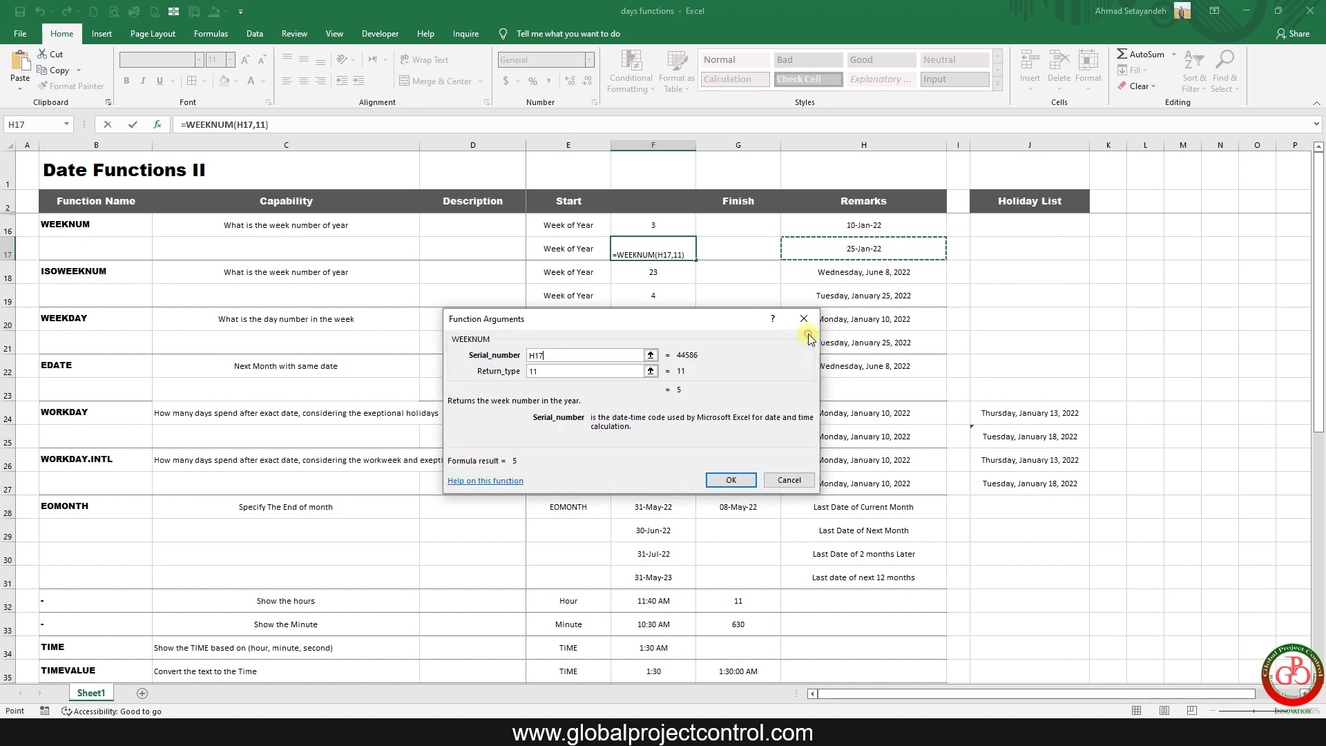
left_click(564, 371)
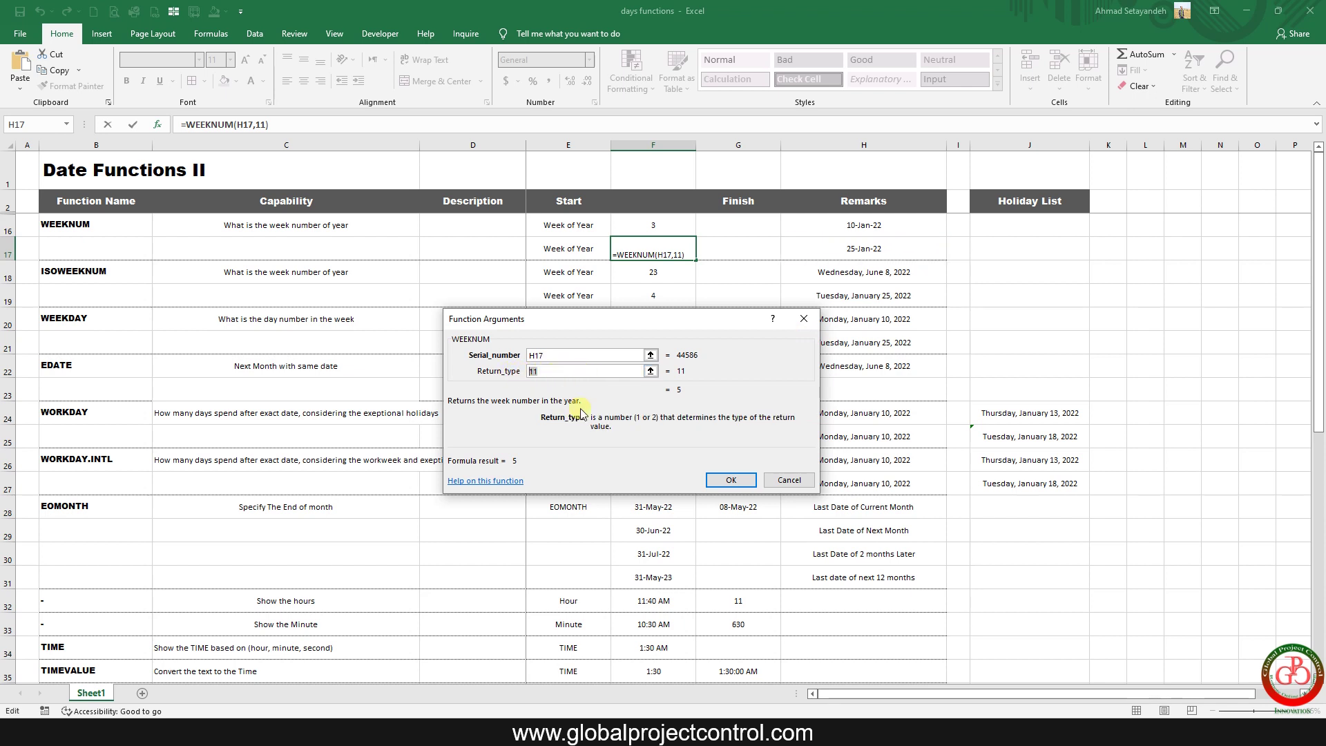
type("1")
key("Return")
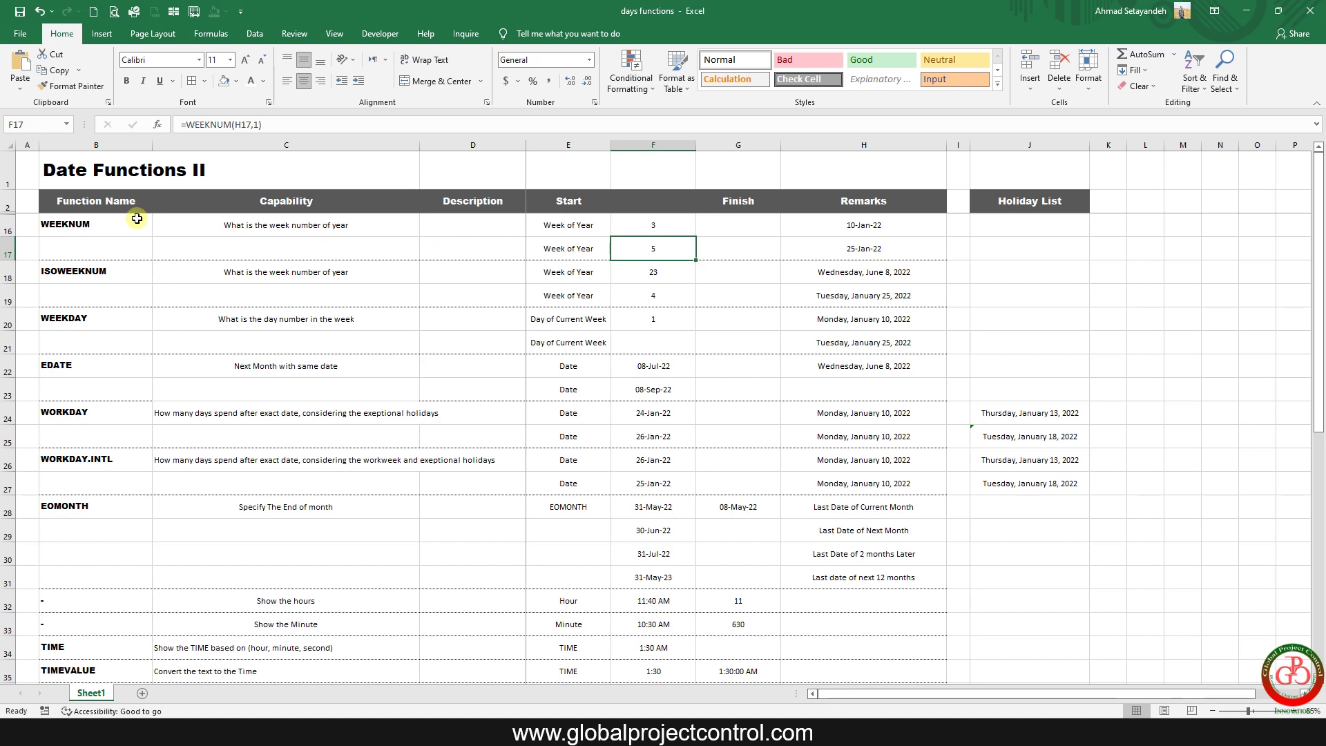
left_click_drag(115, 223, 945, 247)
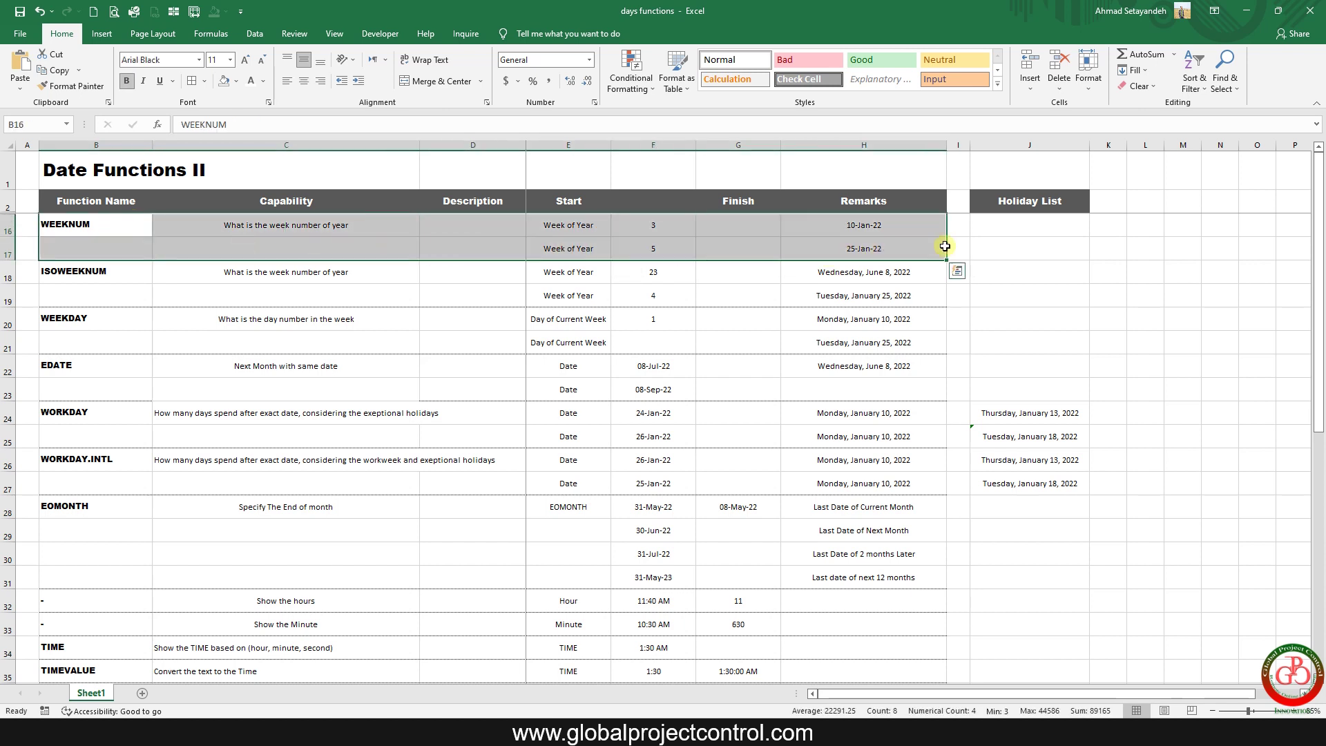
Step: Enter an ISOWEEKNUM formula in F18 for the date in H18
left_click(119, 278)
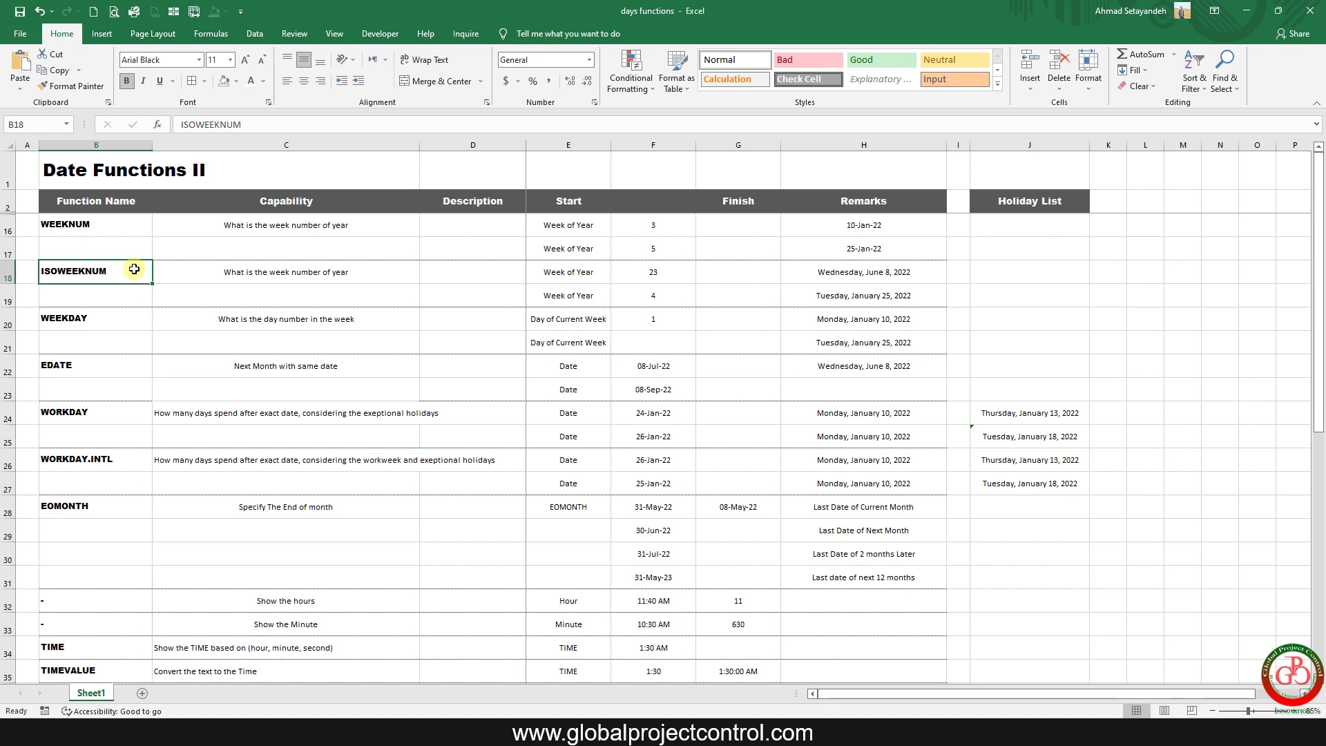
left_click(665, 275)
left_click(874, 275)
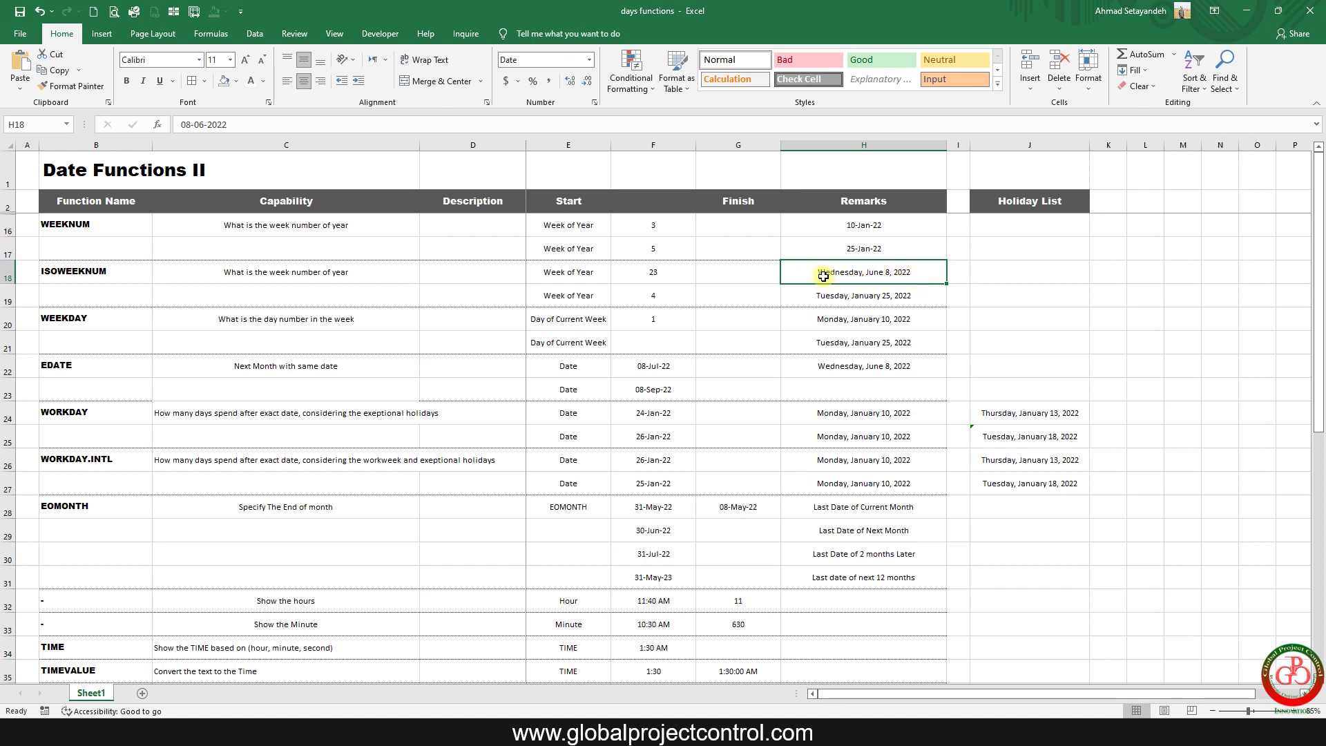
left_click(669, 270)
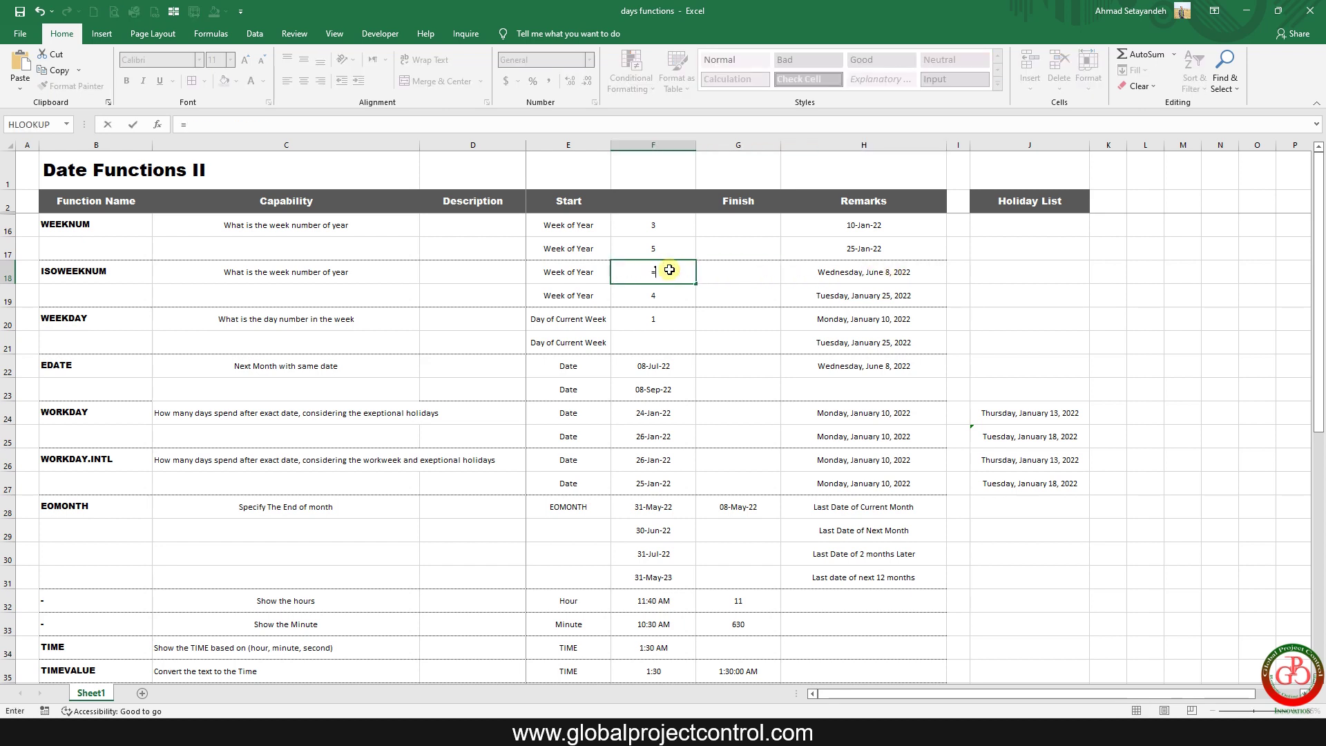
type("=is")
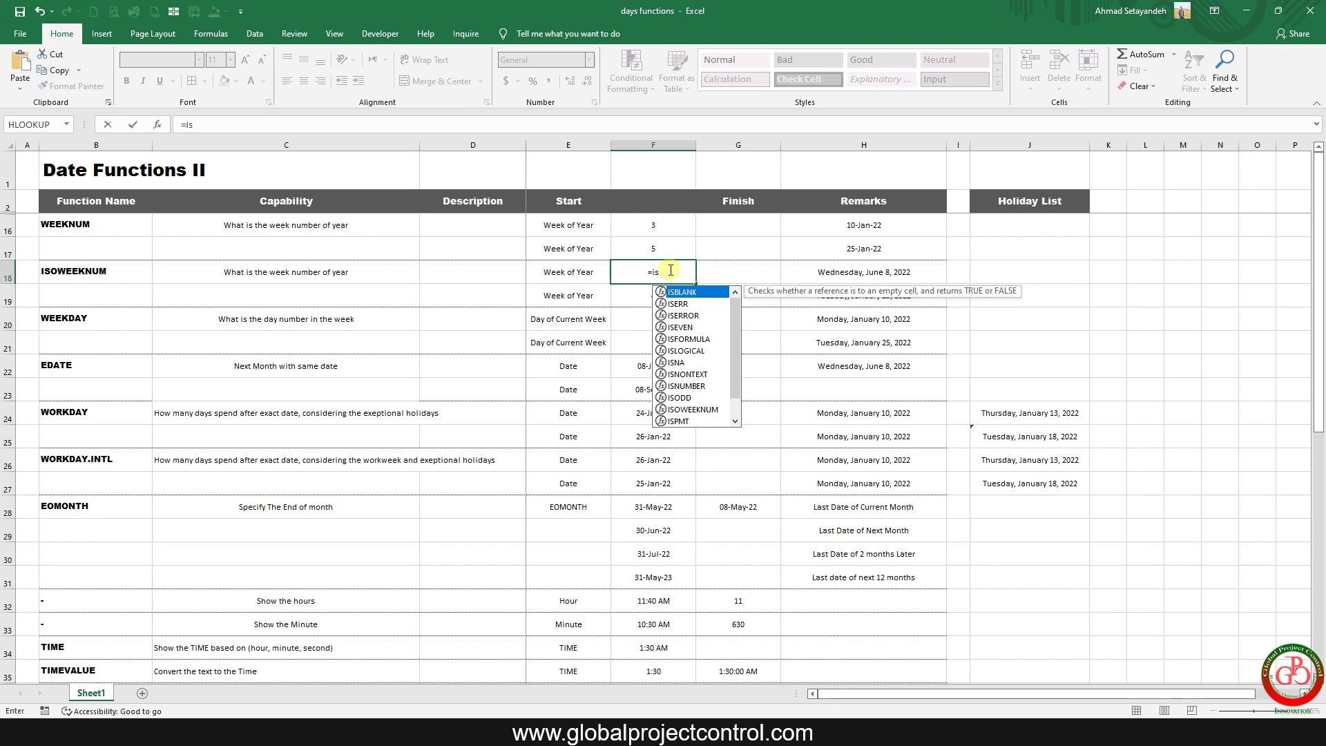
type("o")
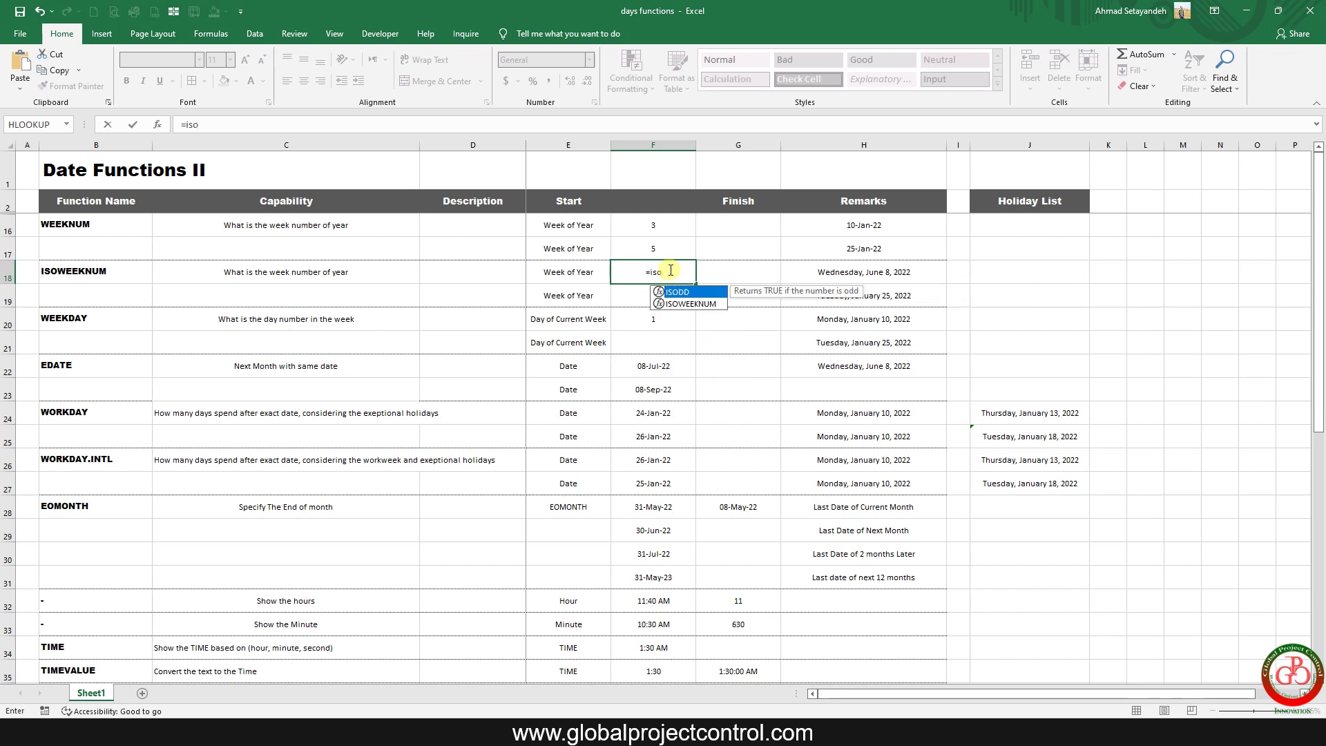
double_click(685, 303)
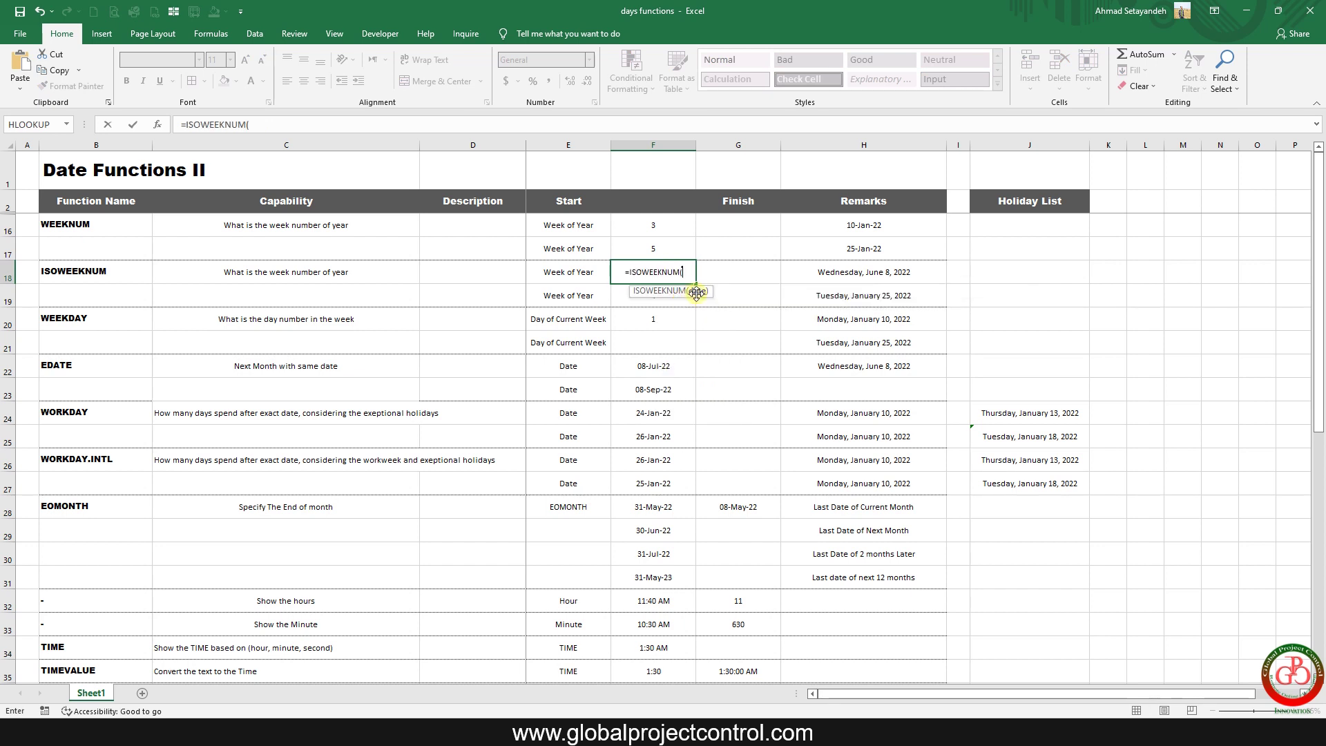
left_click(853, 272)
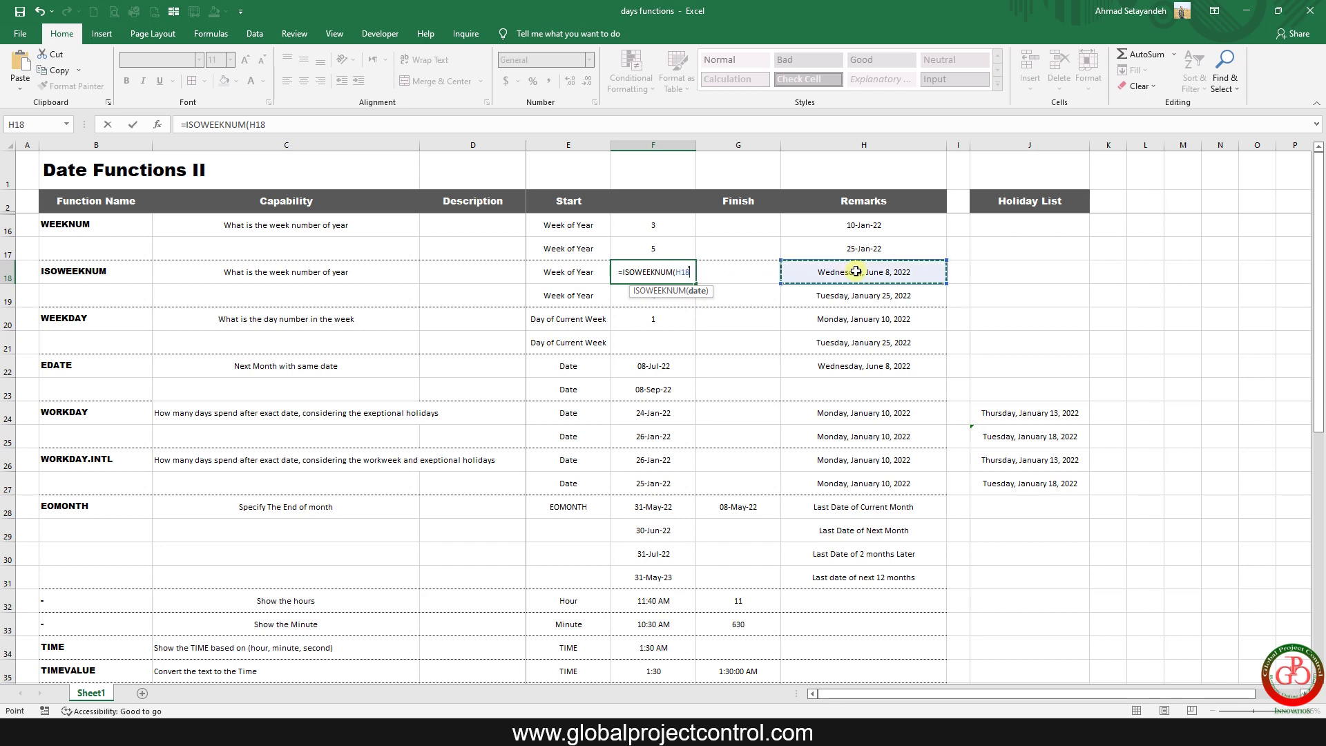
key("Return")
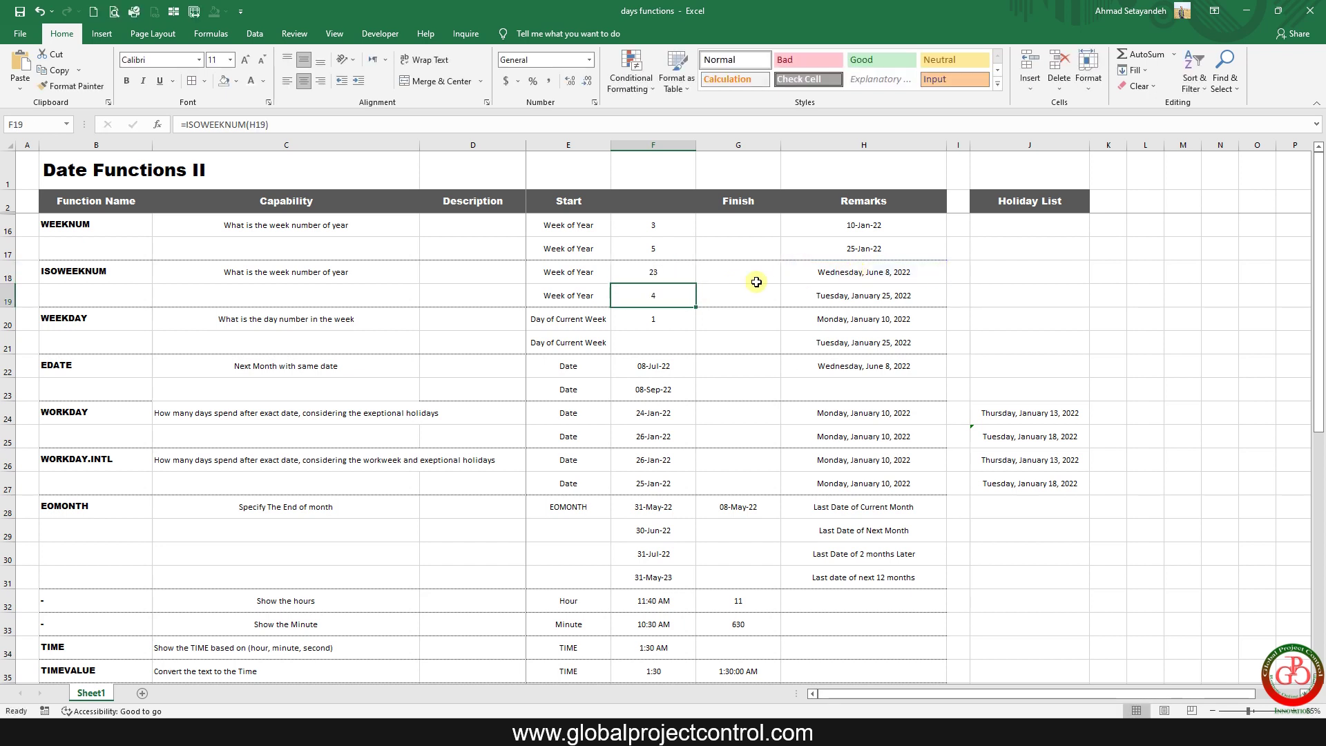
left_click(676, 273)
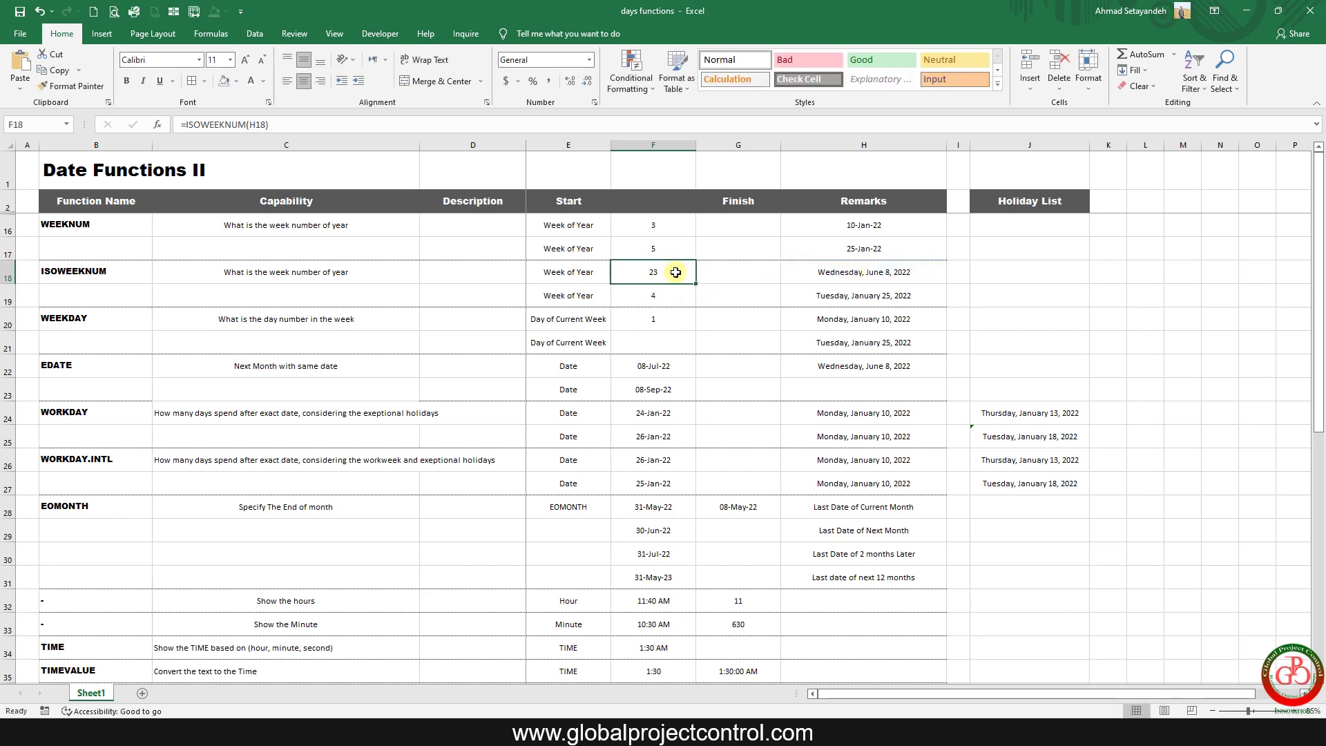
left_click(726, 272)
key("Down")
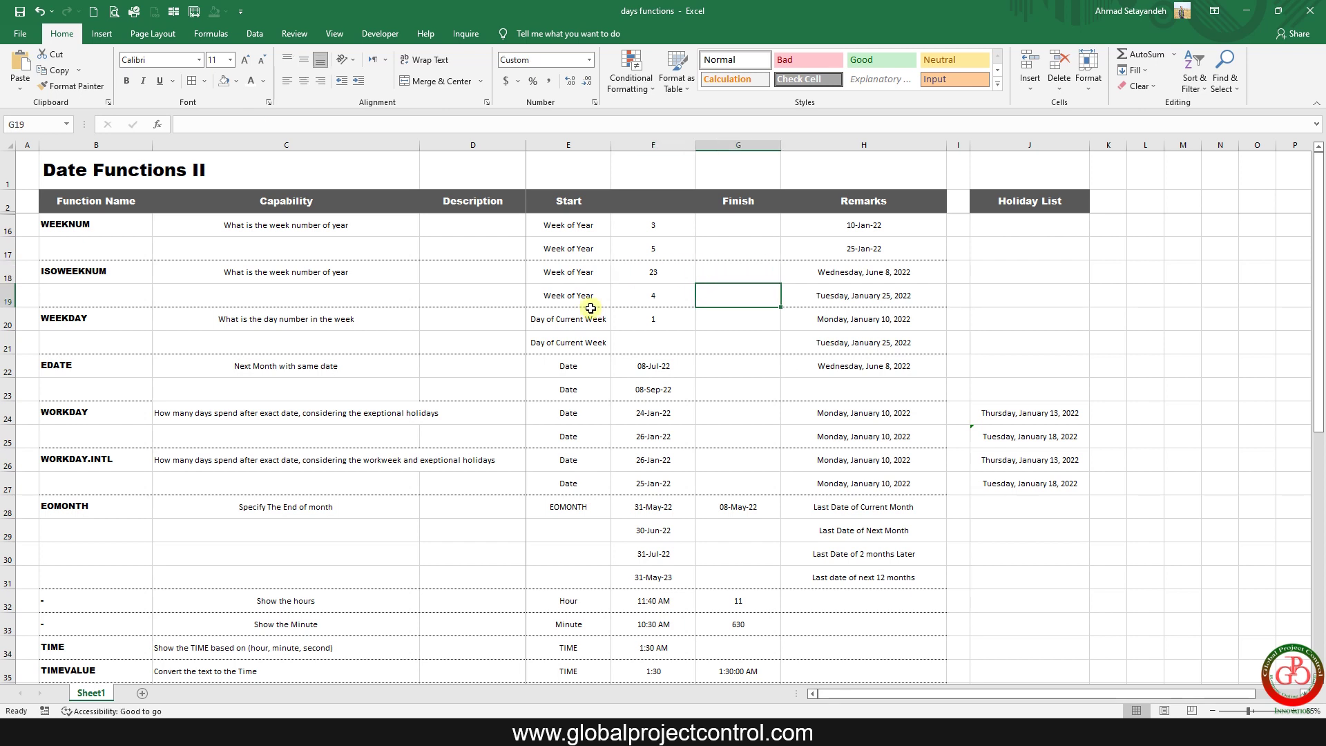
Step: Set the date argument of the ISOWEEKNUM function in F19 to H19, and add F17 to the selection for comparison
left_click(664, 296)
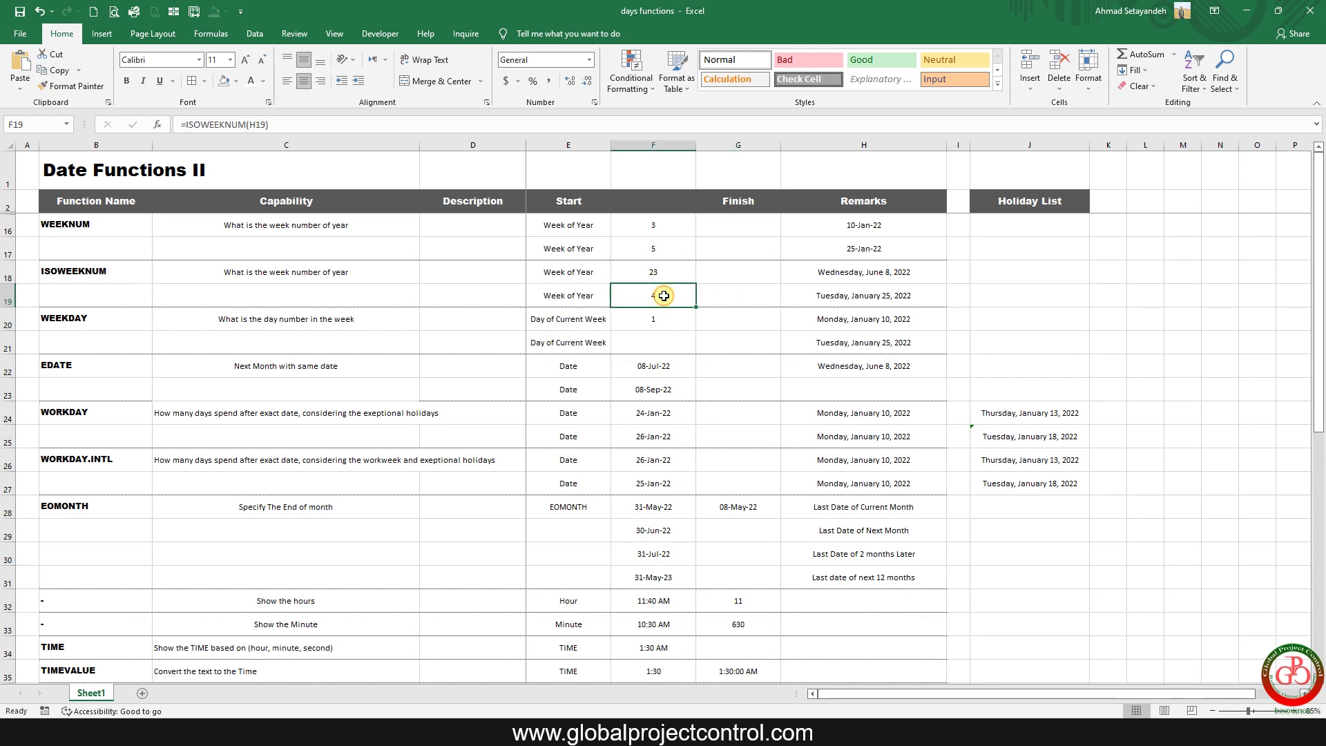
left_click(158, 124)
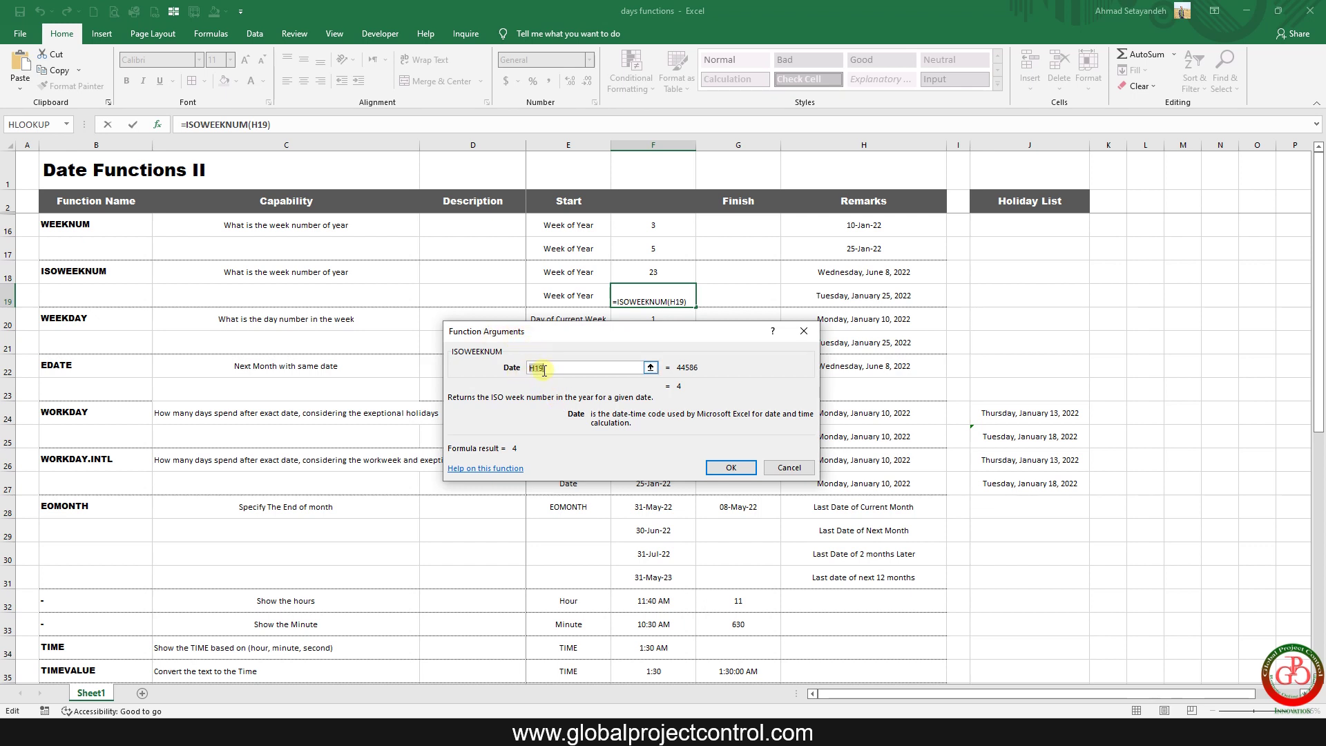
left_click_drag(547, 367, 515, 367)
left_click(886, 292)
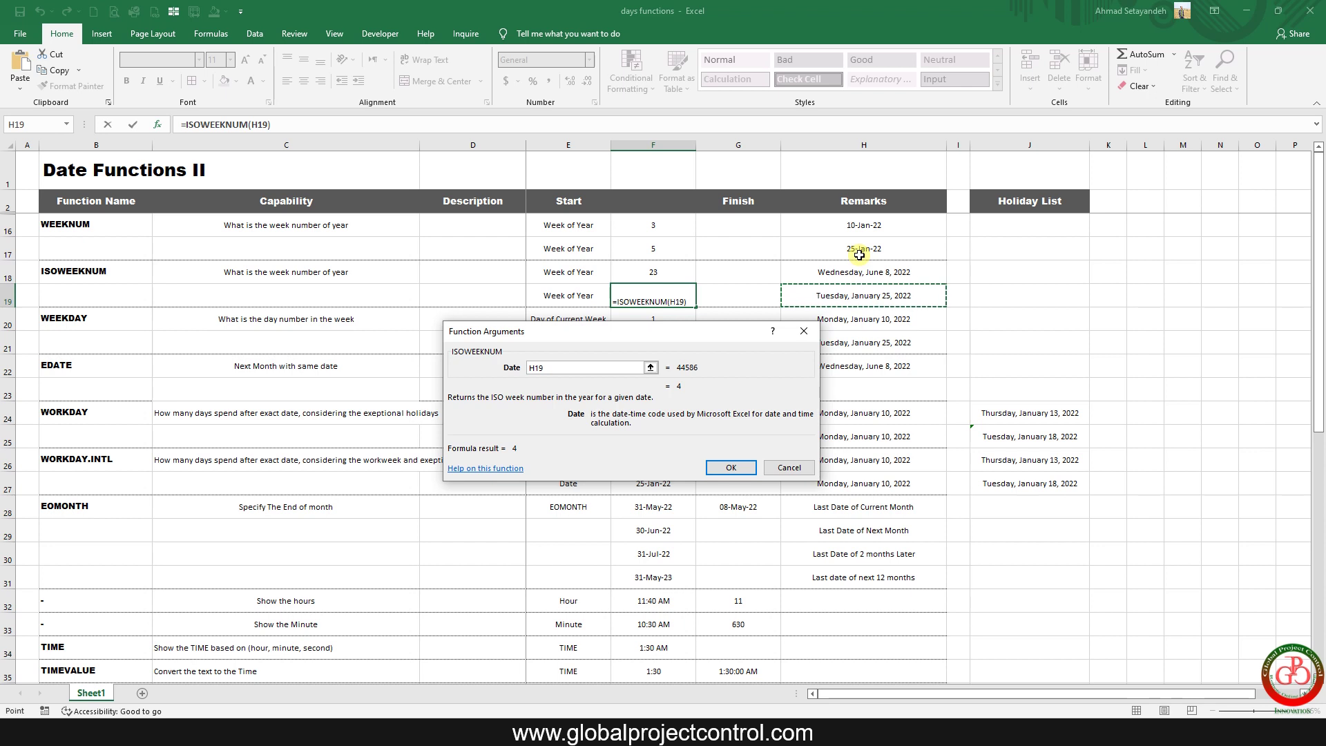
key("Return")
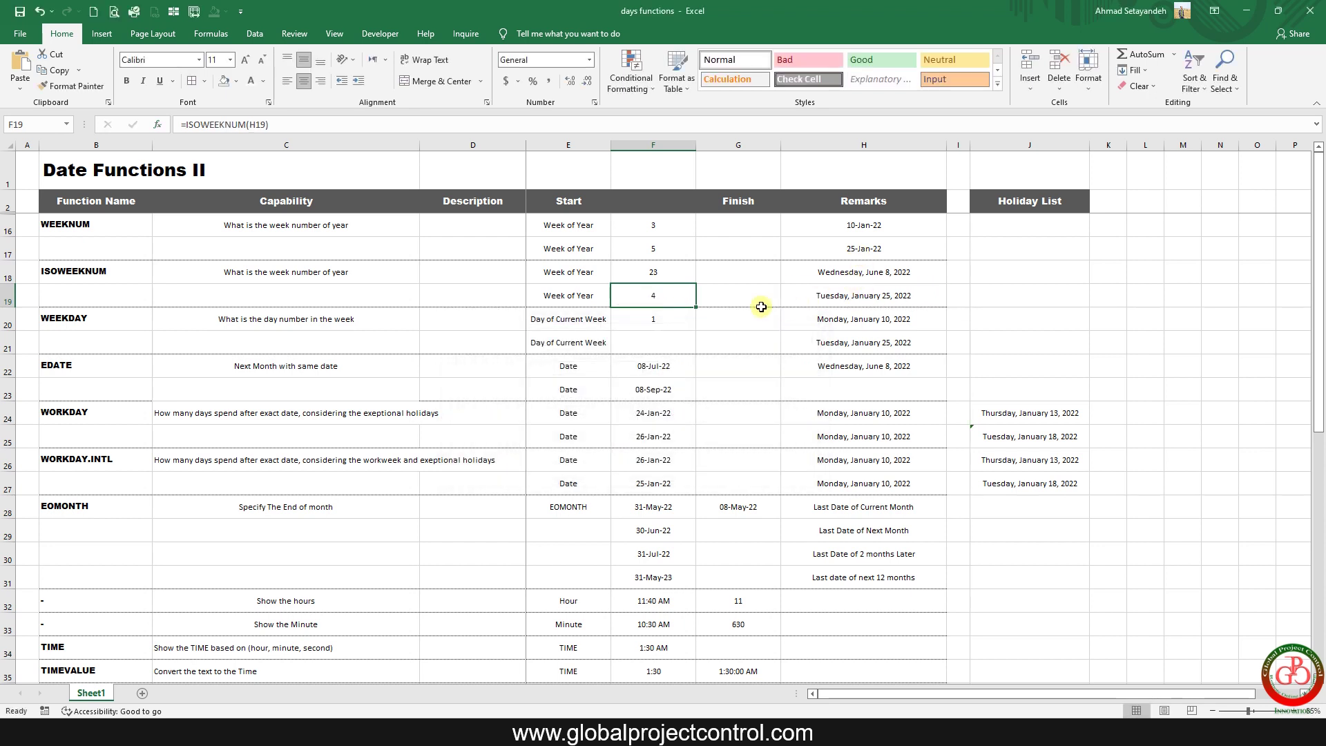
left_click(664, 239, "ctrl")
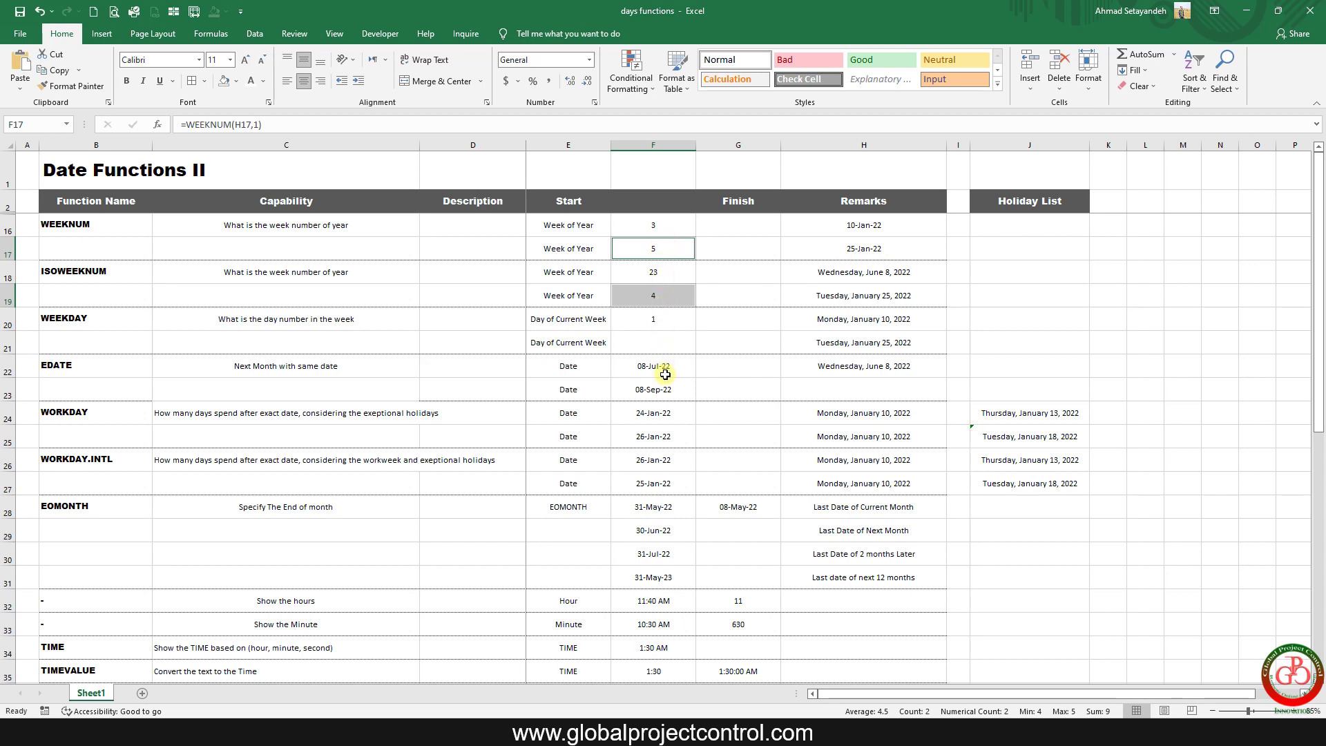
left_click(286, 361)
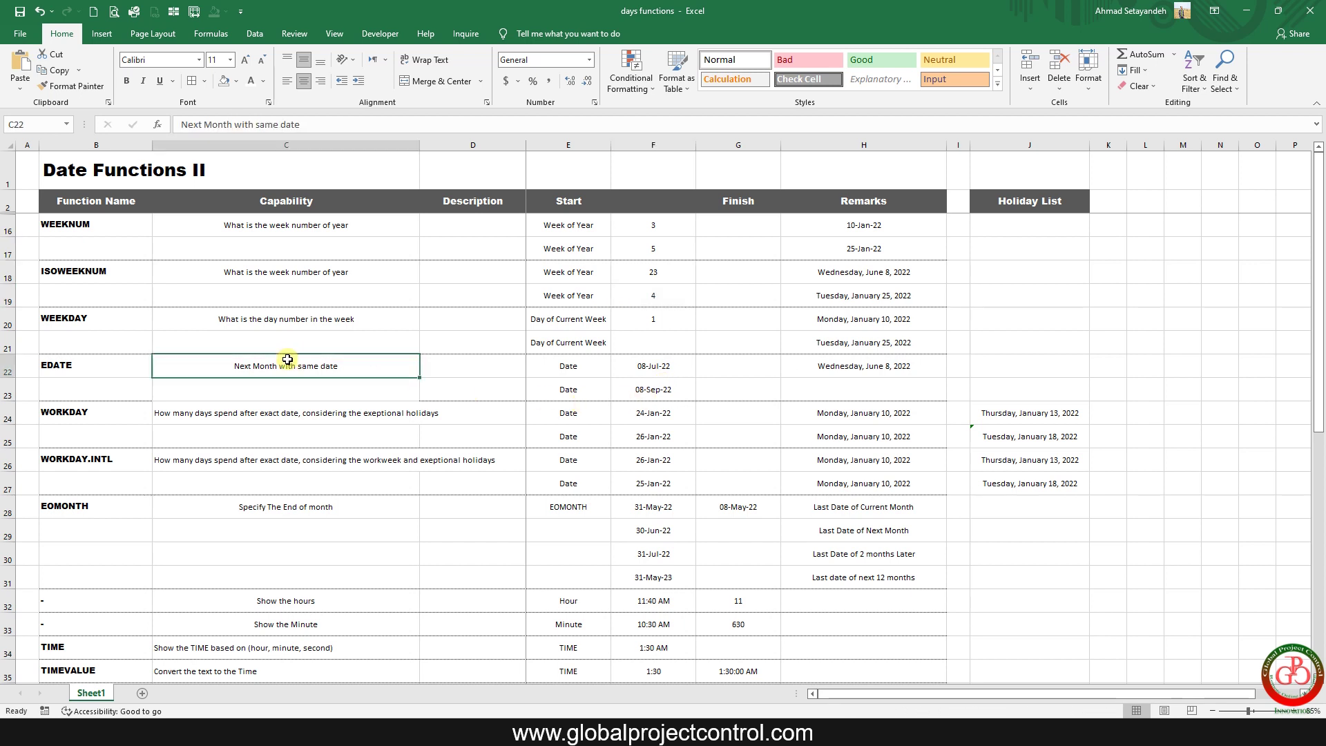
left_click(118, 326)
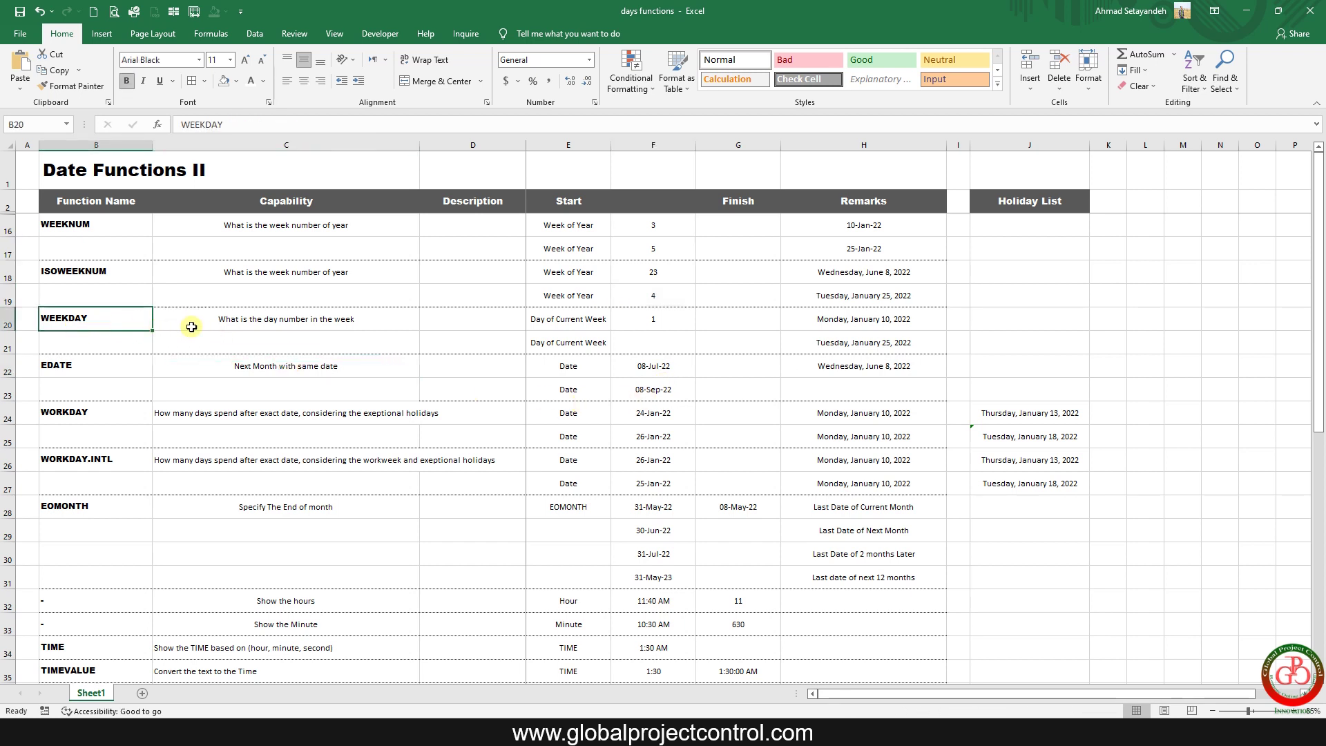
left_click(213, 321)
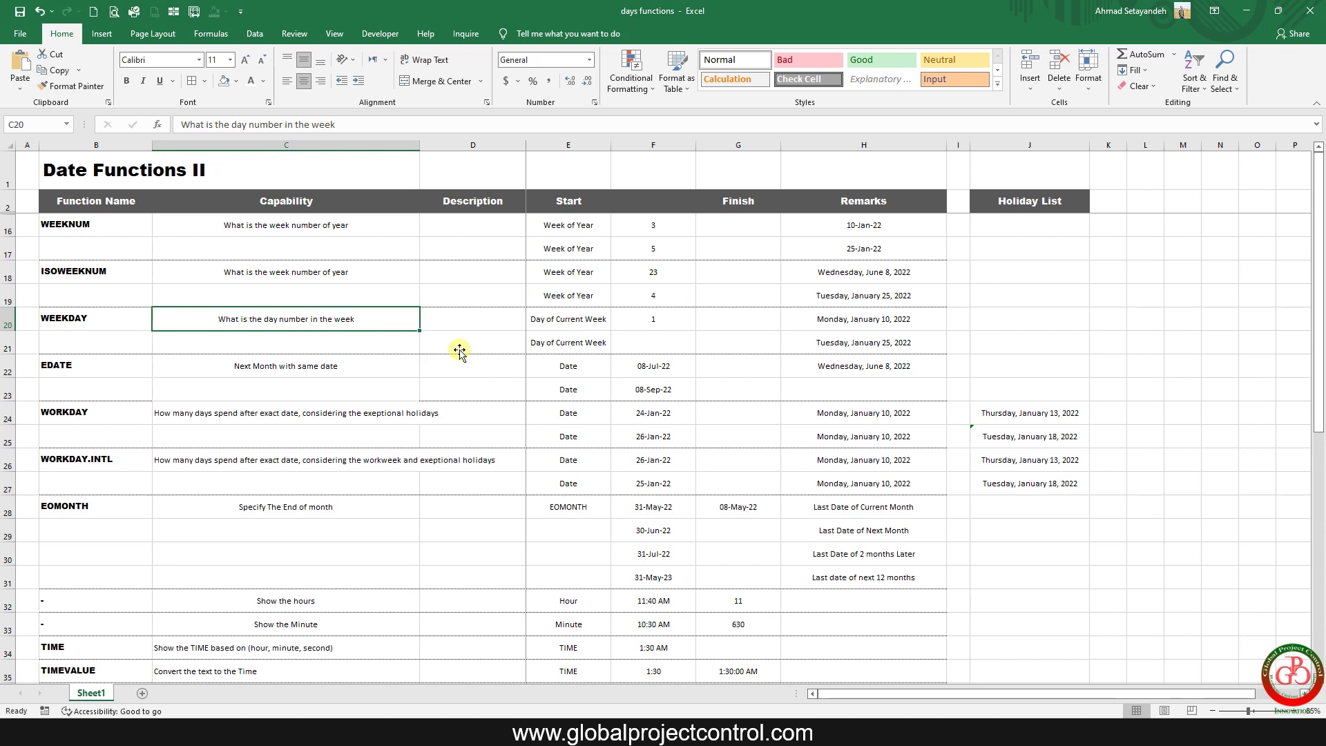
left_click(606, 323)
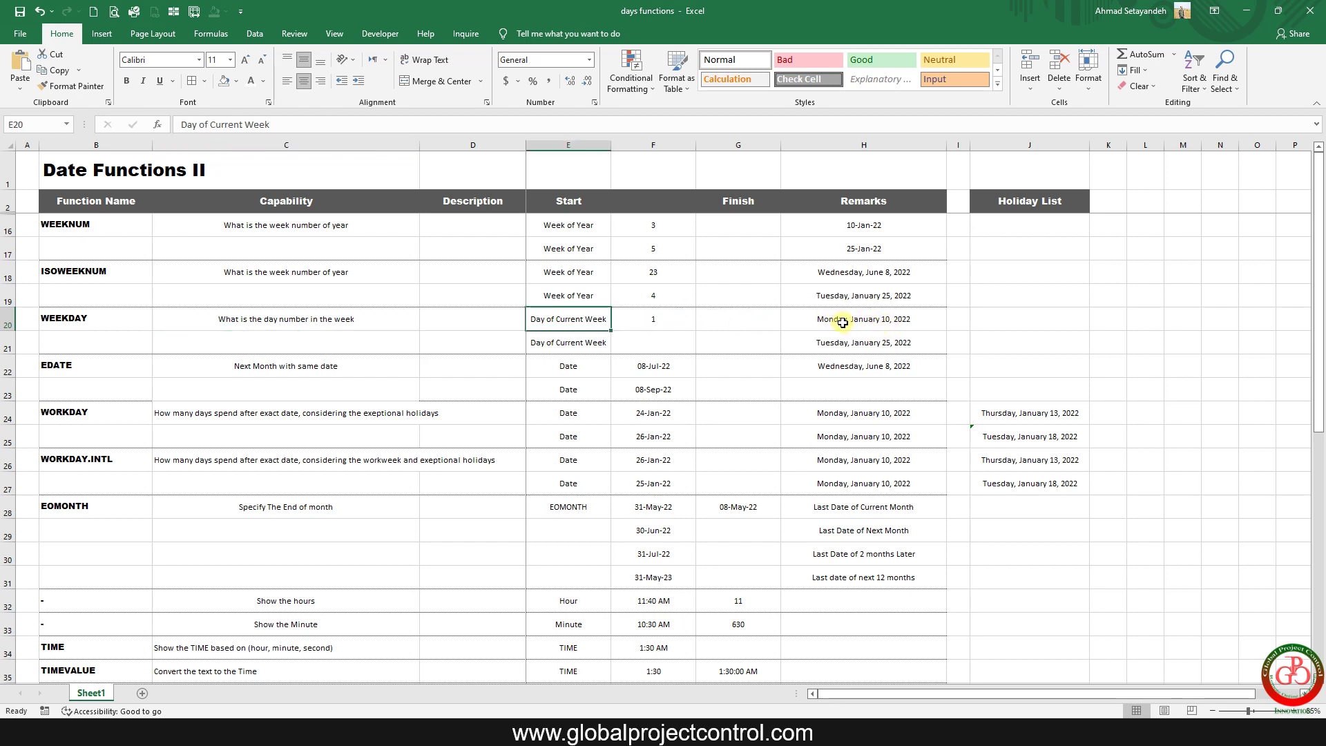
Step: Enter a WEEKDAY formula in F20 for the date in H20, with return type 2 (Monday through Sunday)
left_click(679, 321)
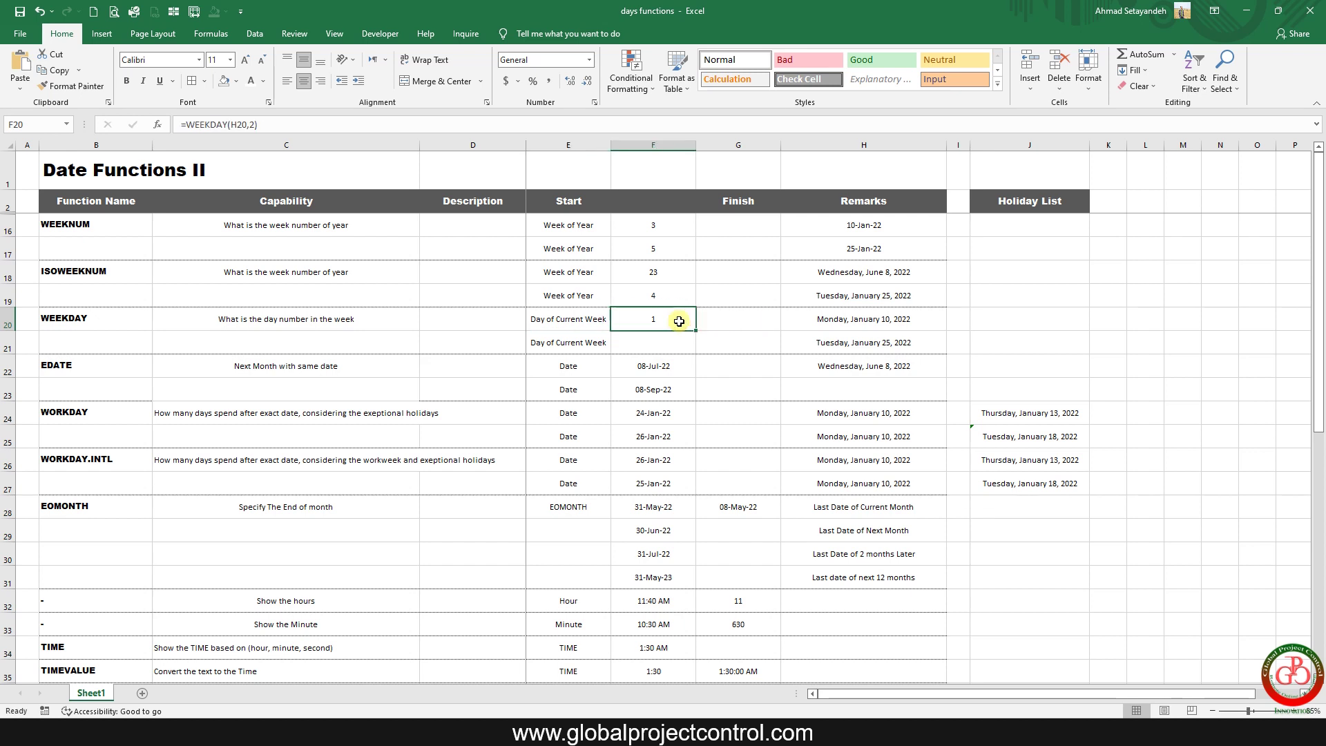
type("=")
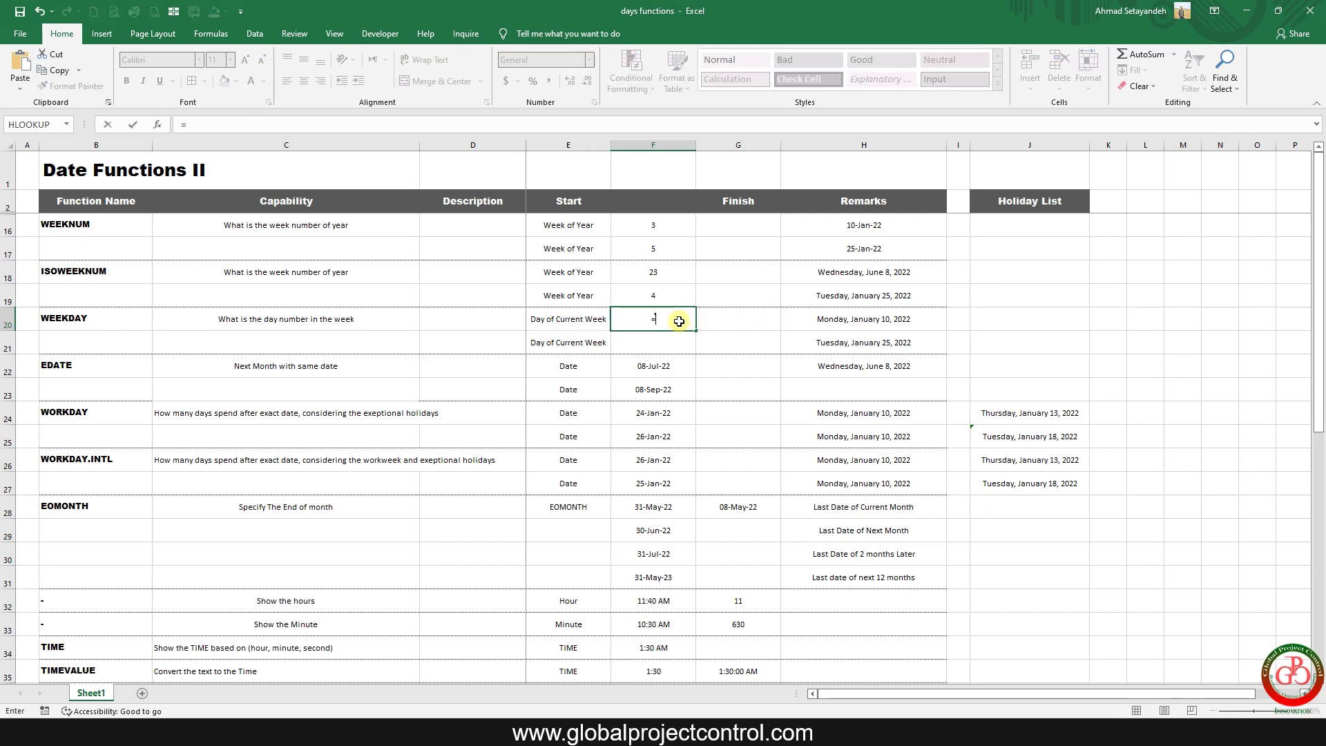
type("week")
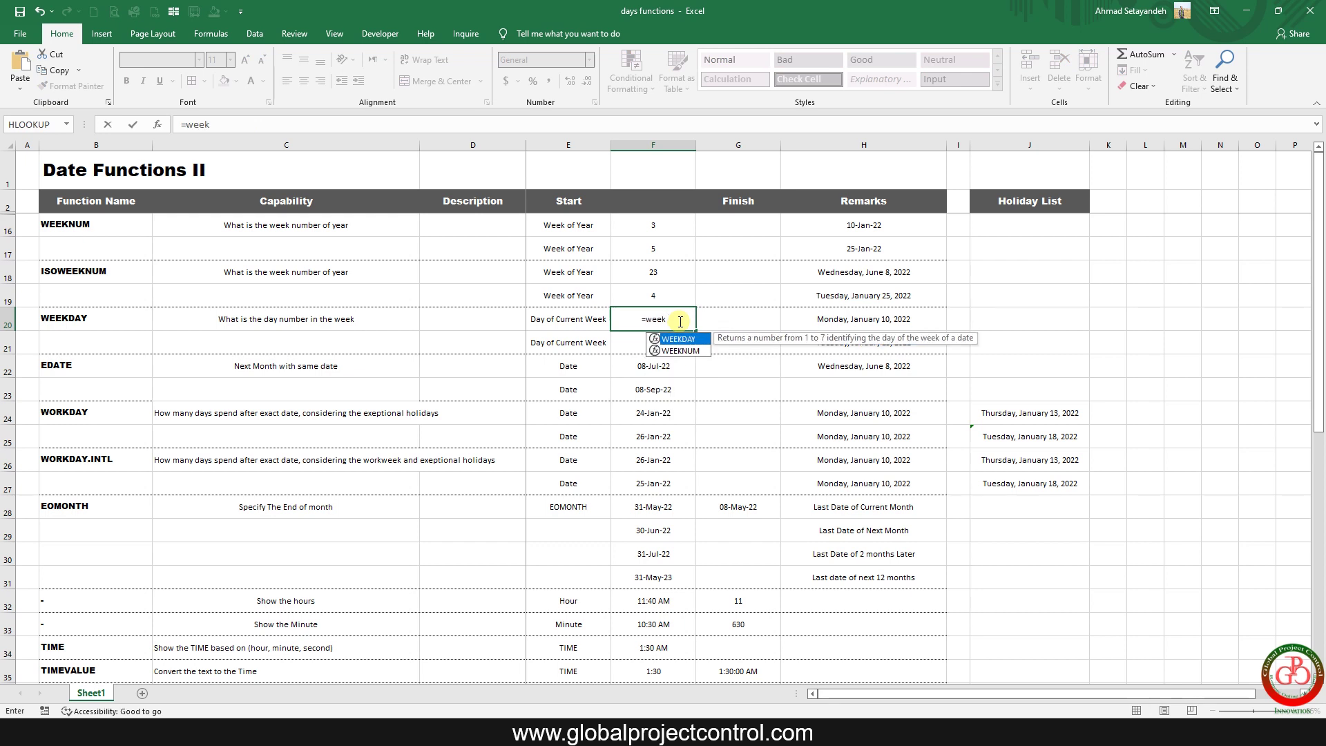
double_click(680, 339)
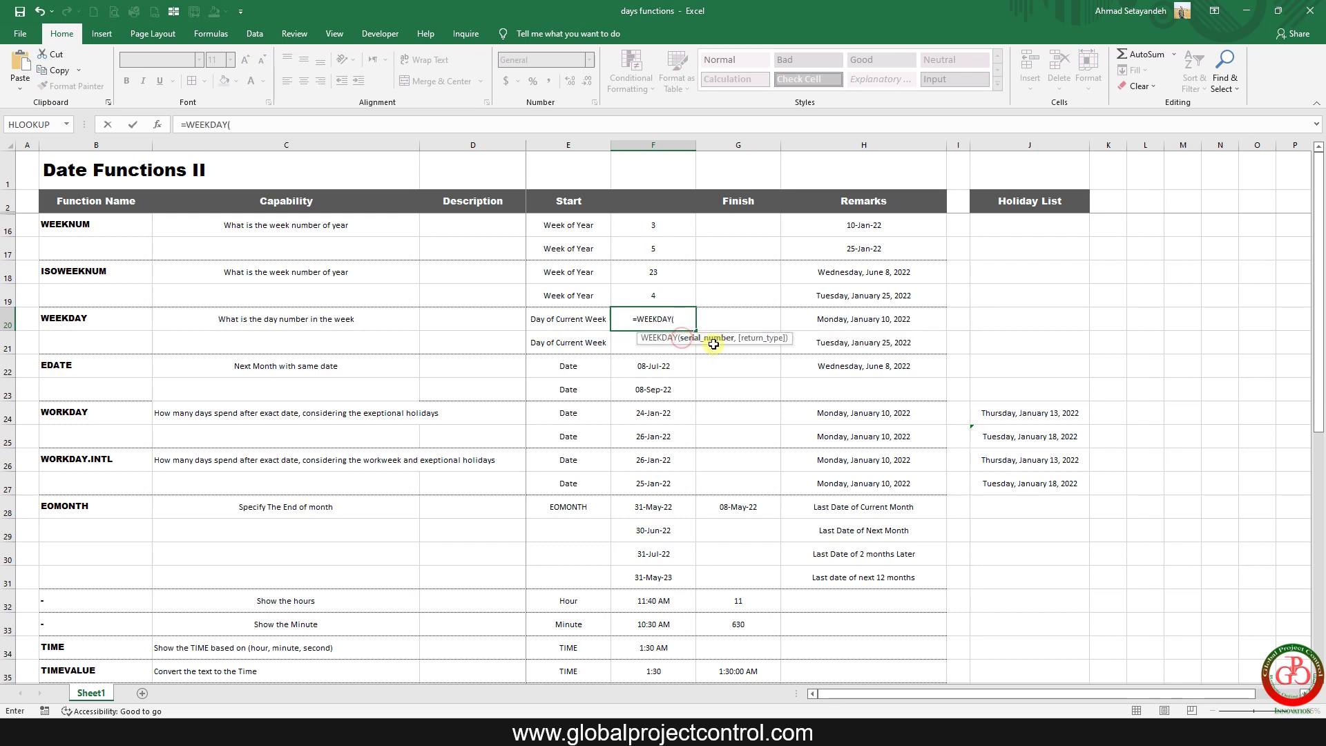
left_click(857, 318)
type(",")
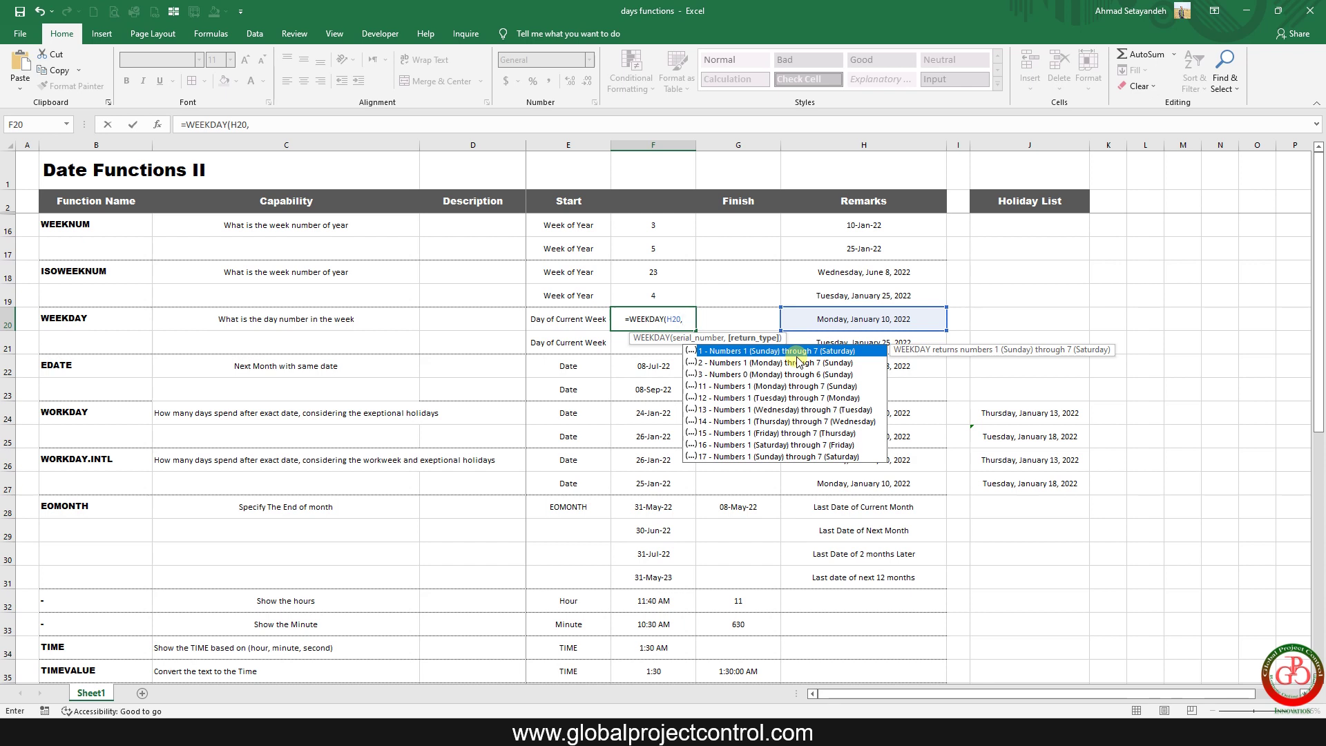
left_click(746, 364)
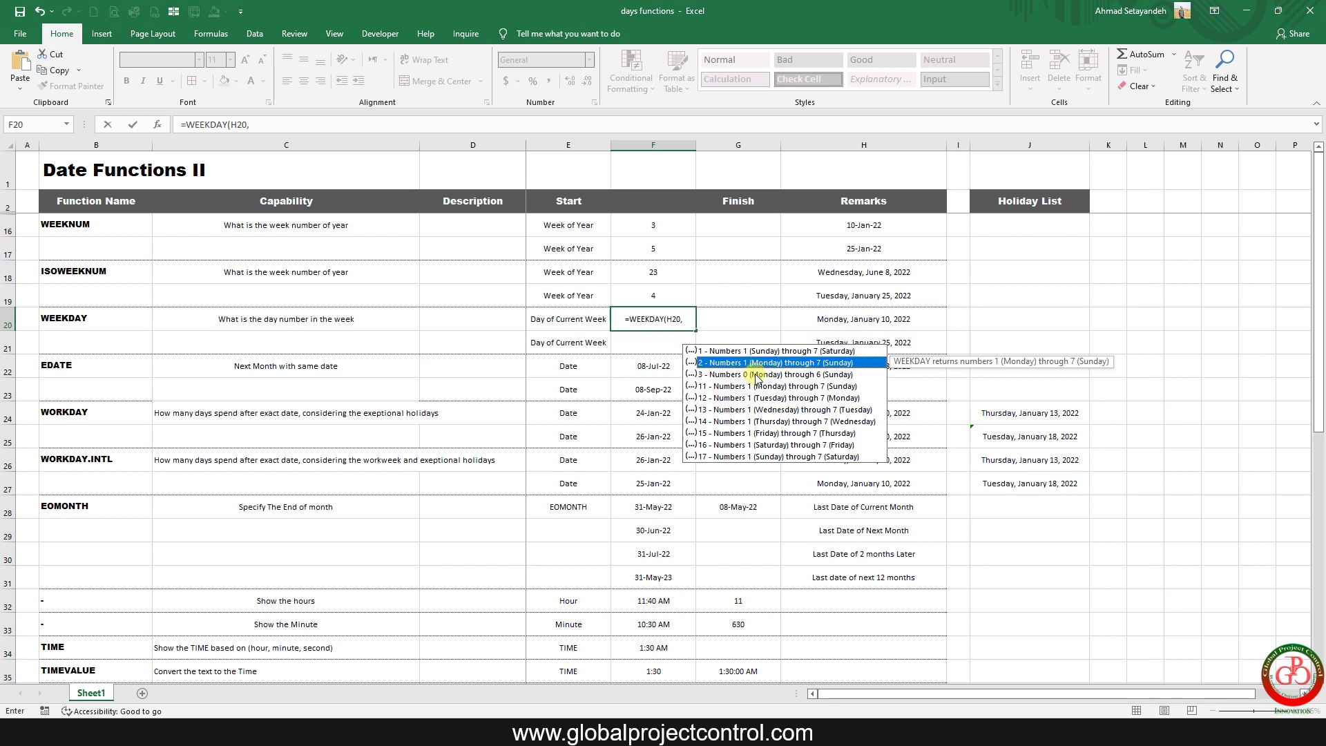
left_click(755, 375)
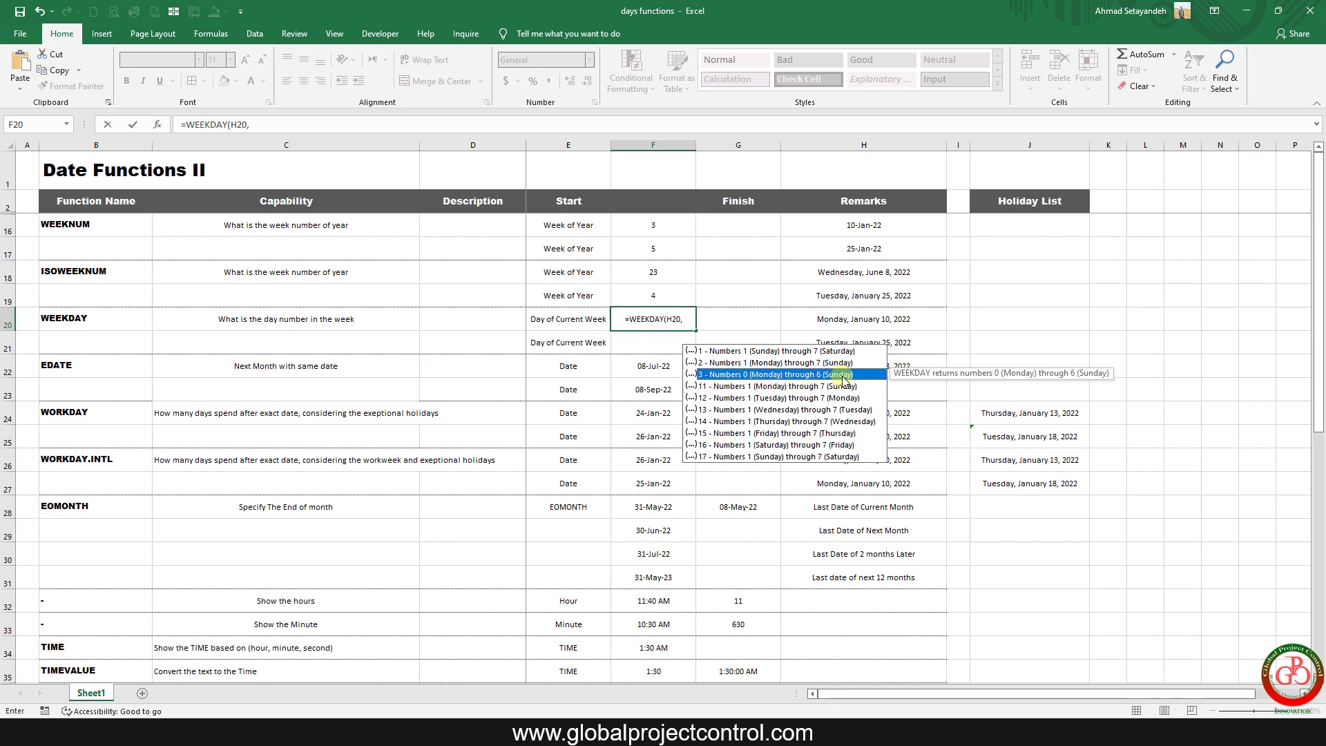
left_click(739, 363)
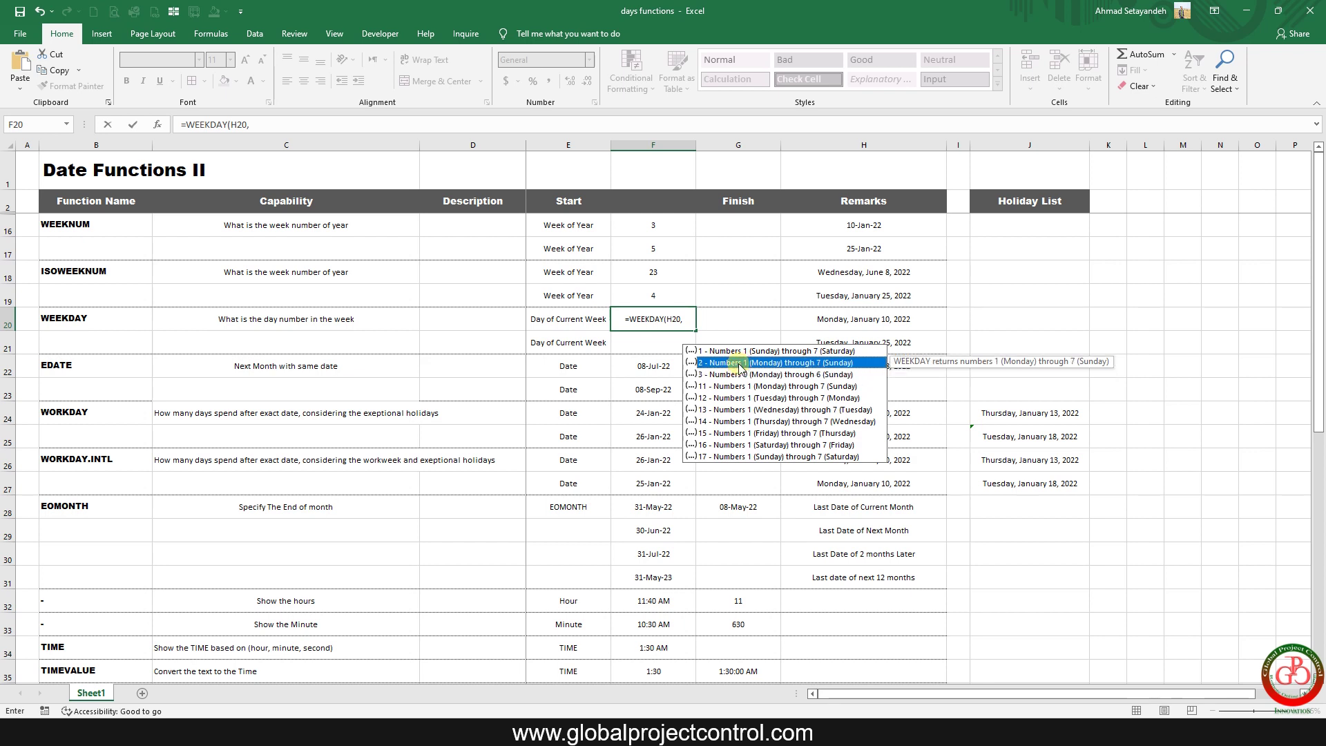
double_click(739, 363)
key("Return")
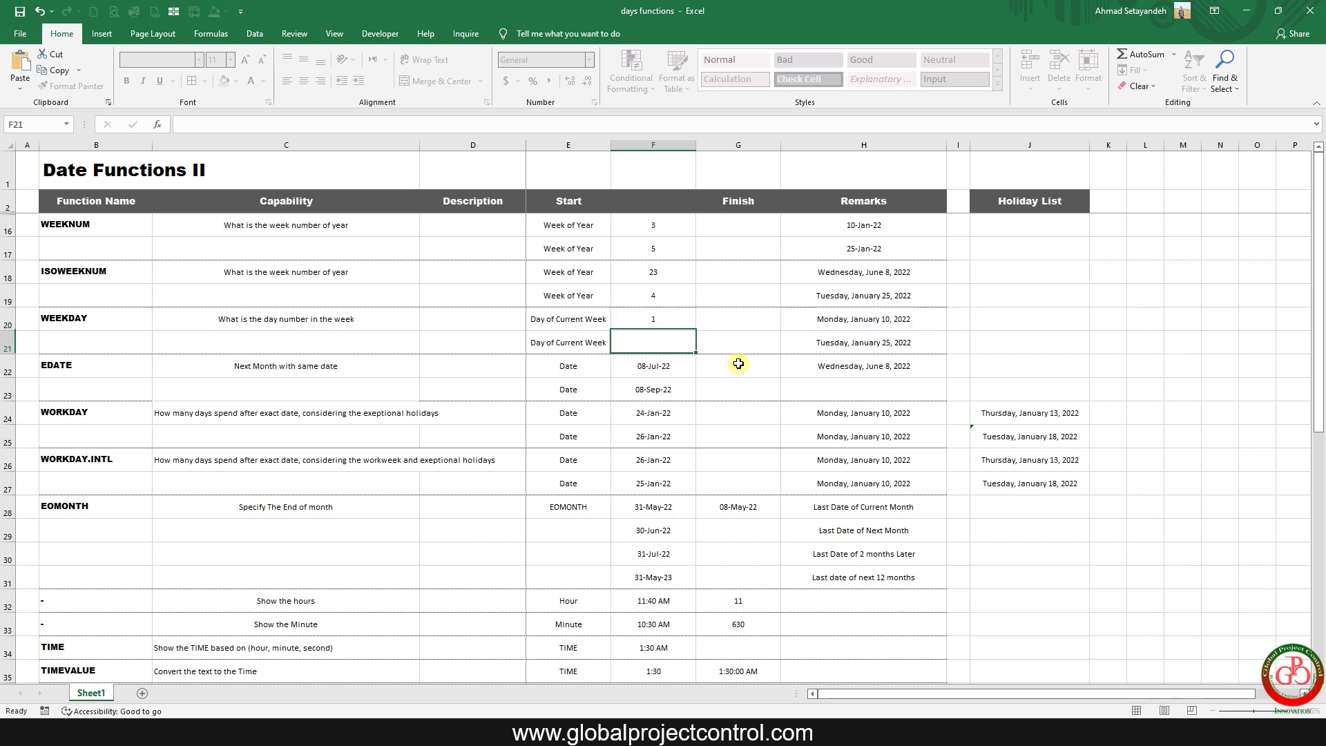
left_click(635, 311)
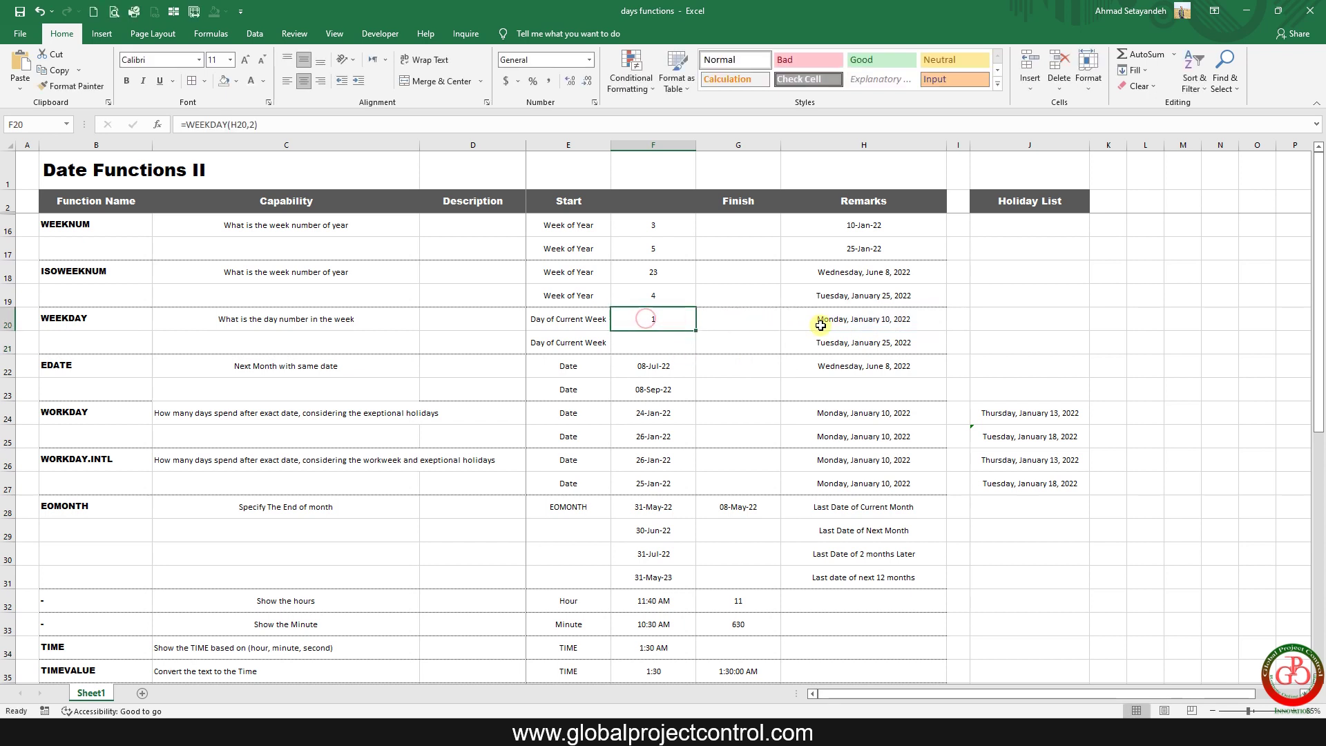
Step: Enter a WEEKDAY formula in F21 for the date in H21 with return type 2, and select the dates in H20:H21 for comparison
left_click(652, 345)
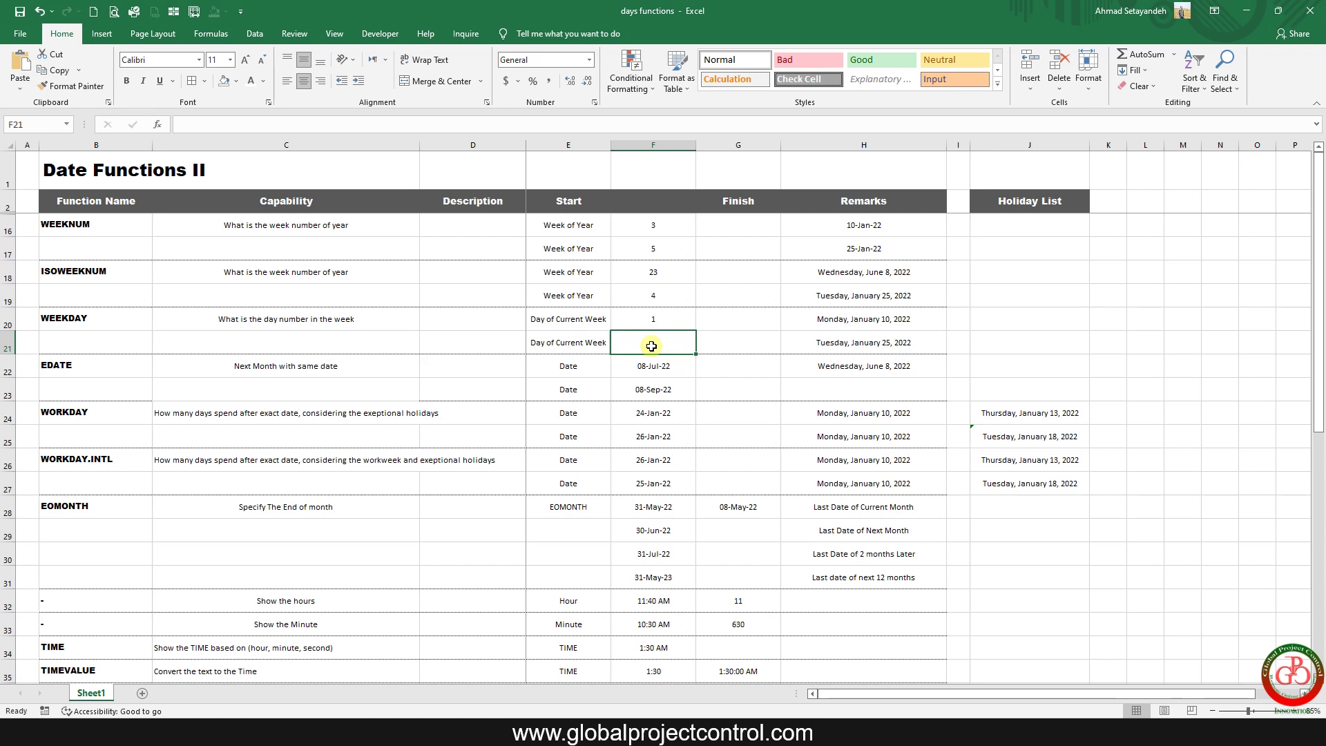
type("=week")
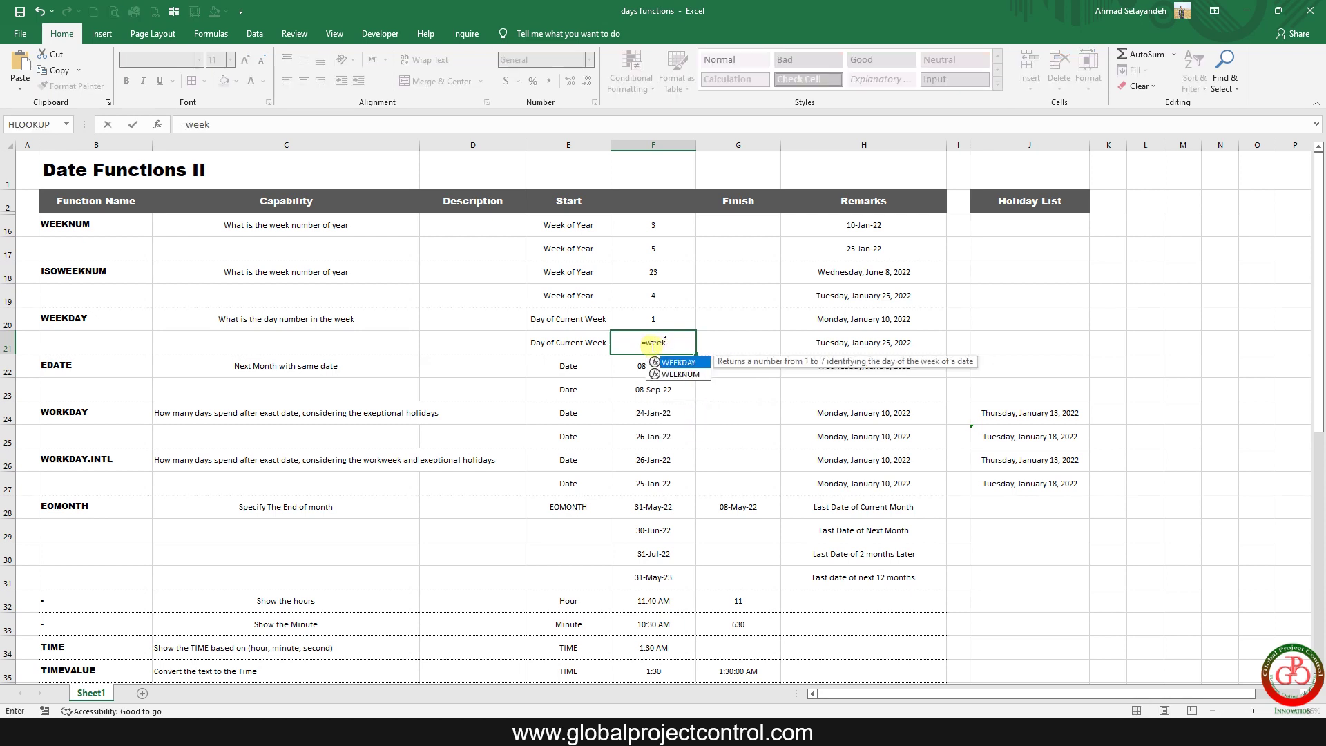
double_click(679, 362)
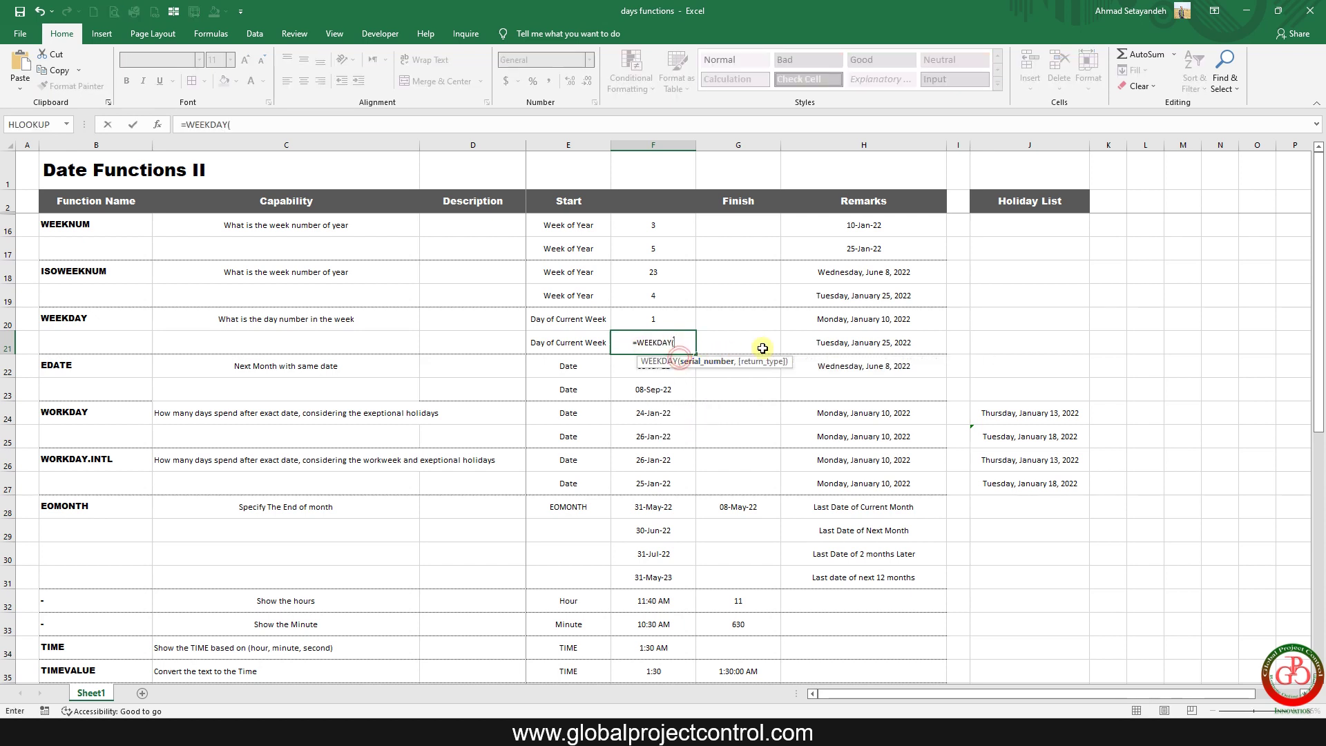
left_click(830, 338)
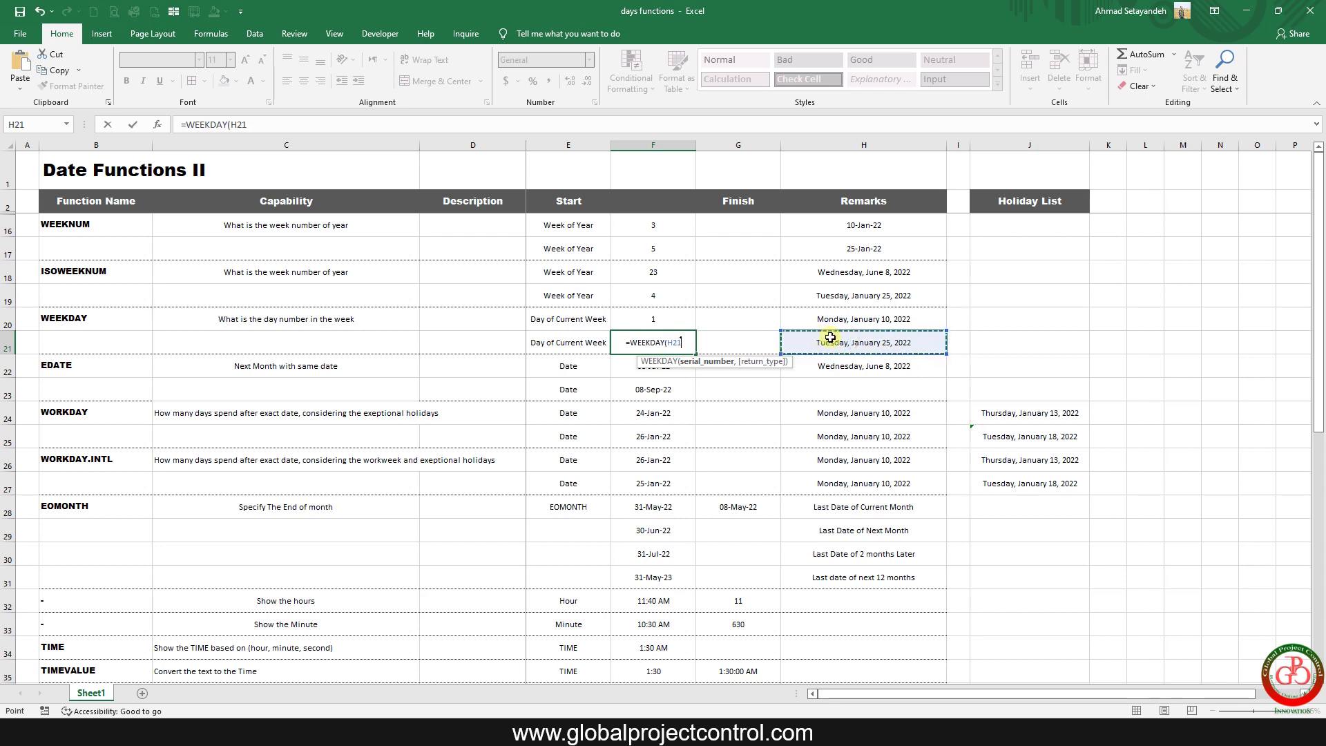
type(",")
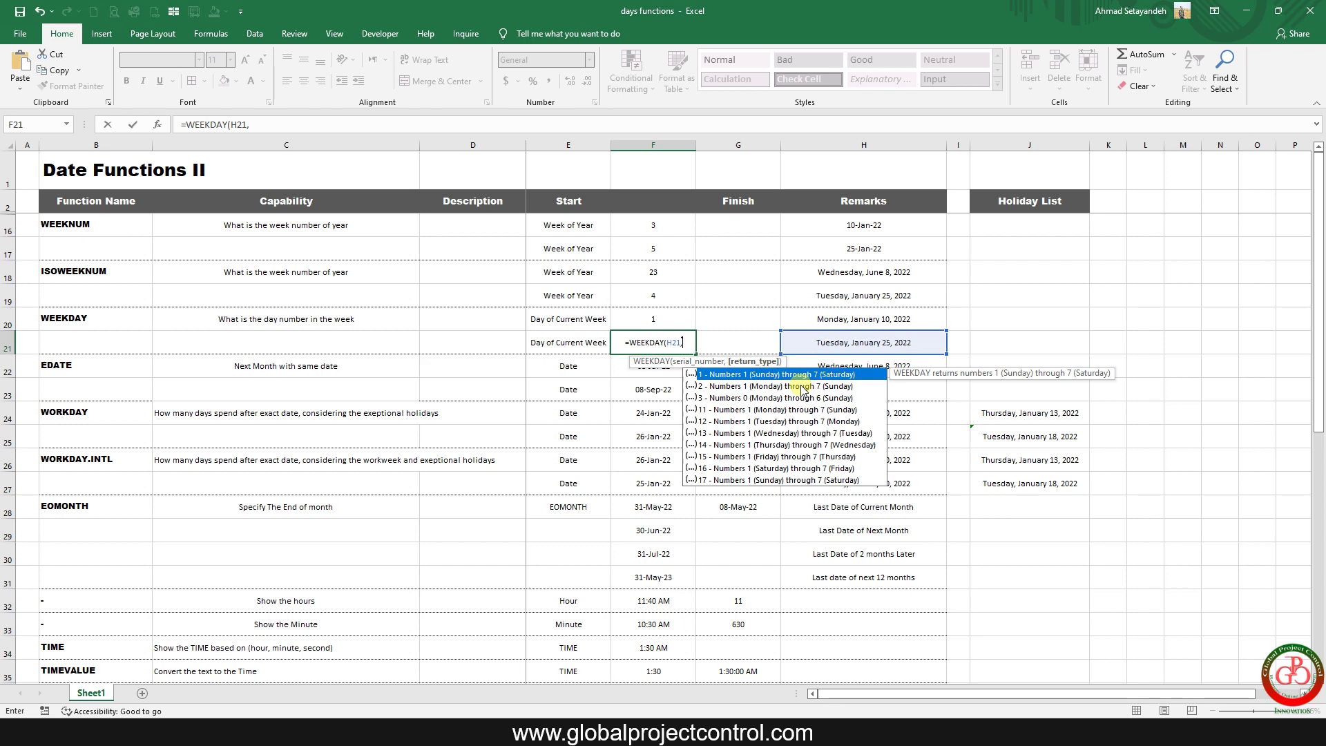
left_click(765, 387)
double_click(765, 386)
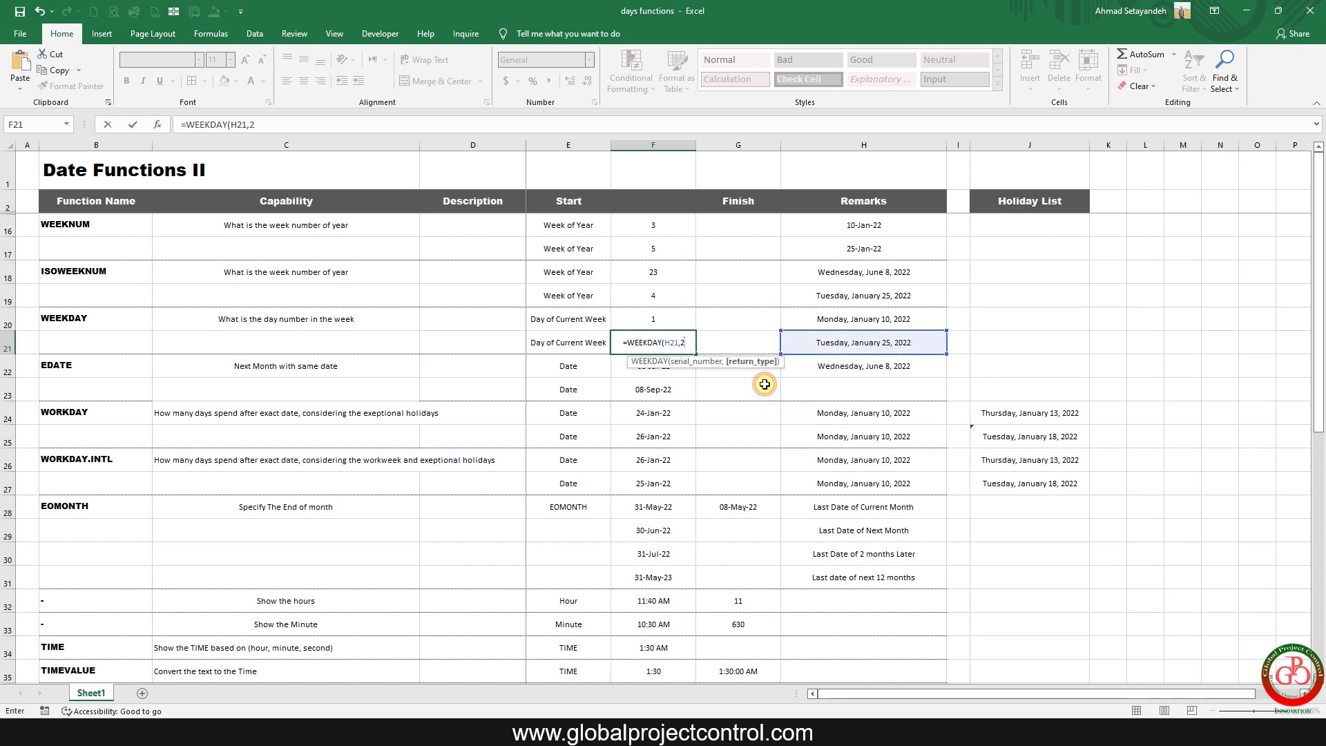
key("Return")
left_click(677, 340)
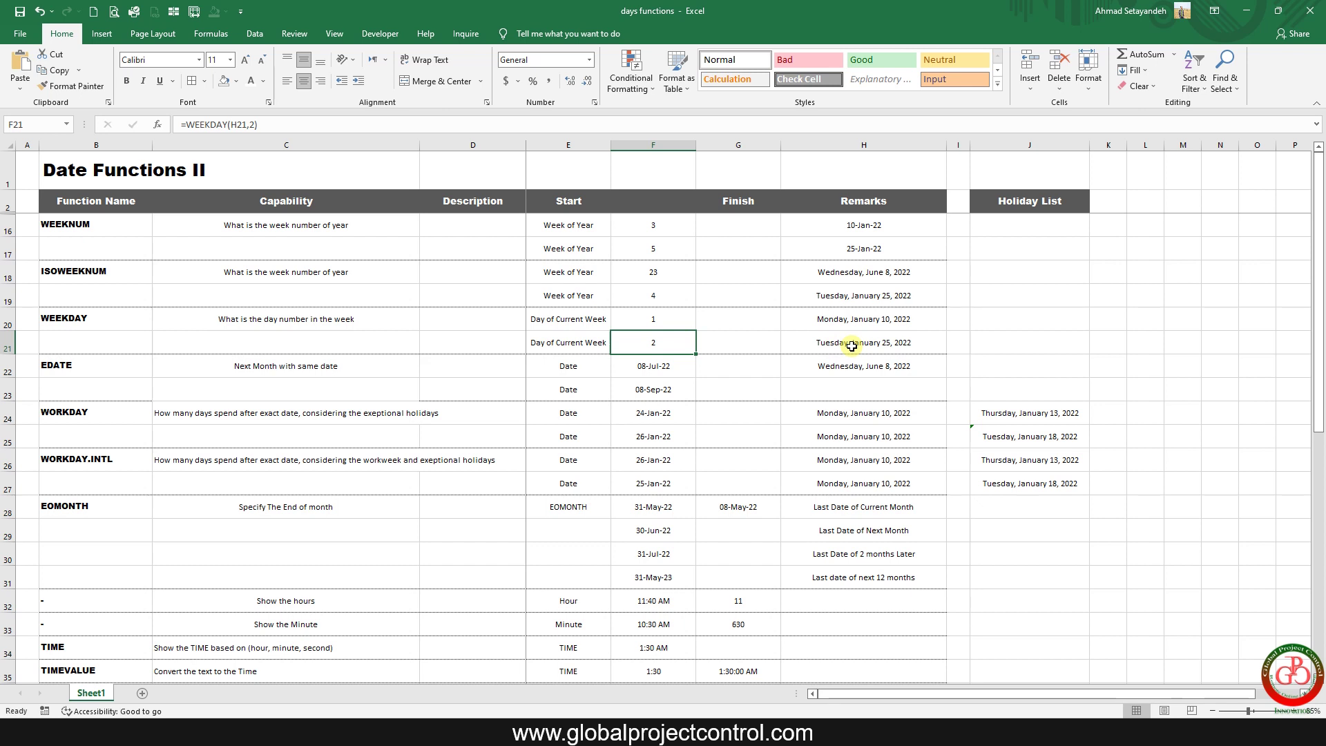
left_click_drag(837, 315, 836, 341)
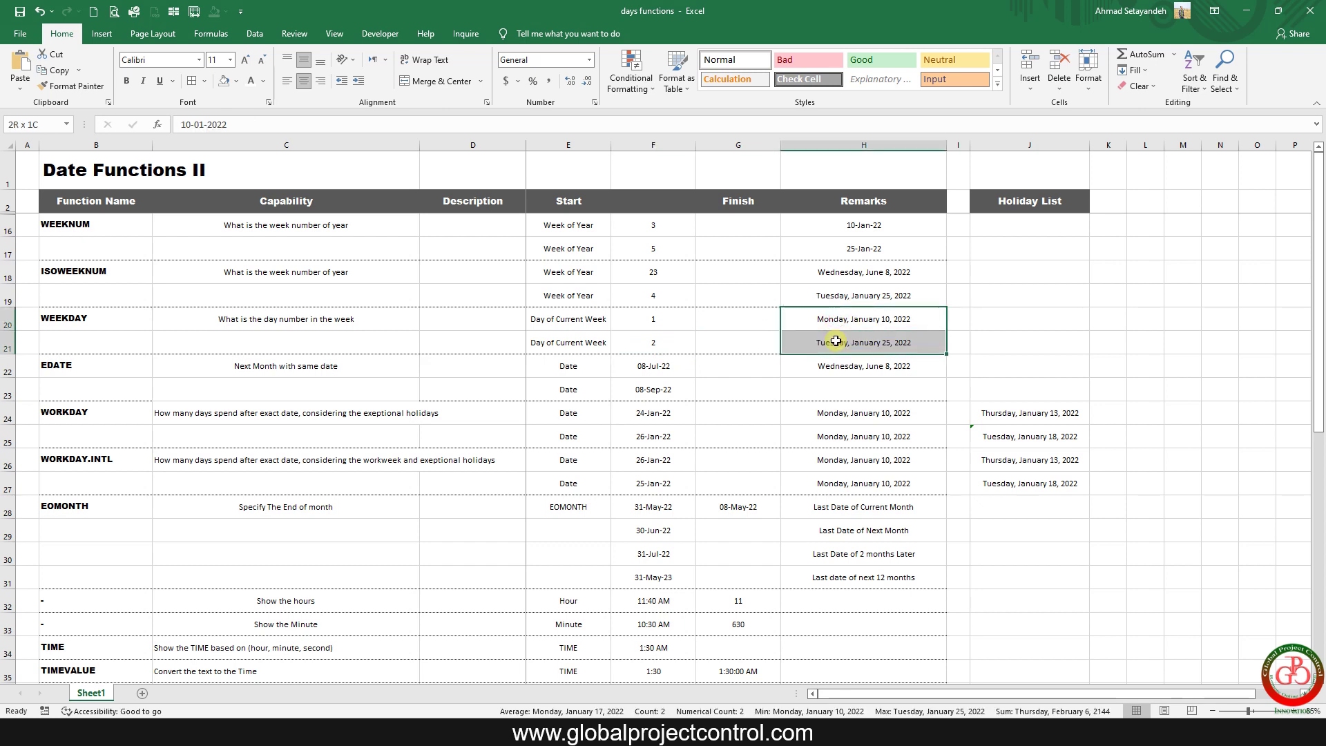
Step: Change the return type of the WEEKDAY formula in F20 to 1 (Sunday through Saturday), browsing the other return types in between
left_click(655, 319)
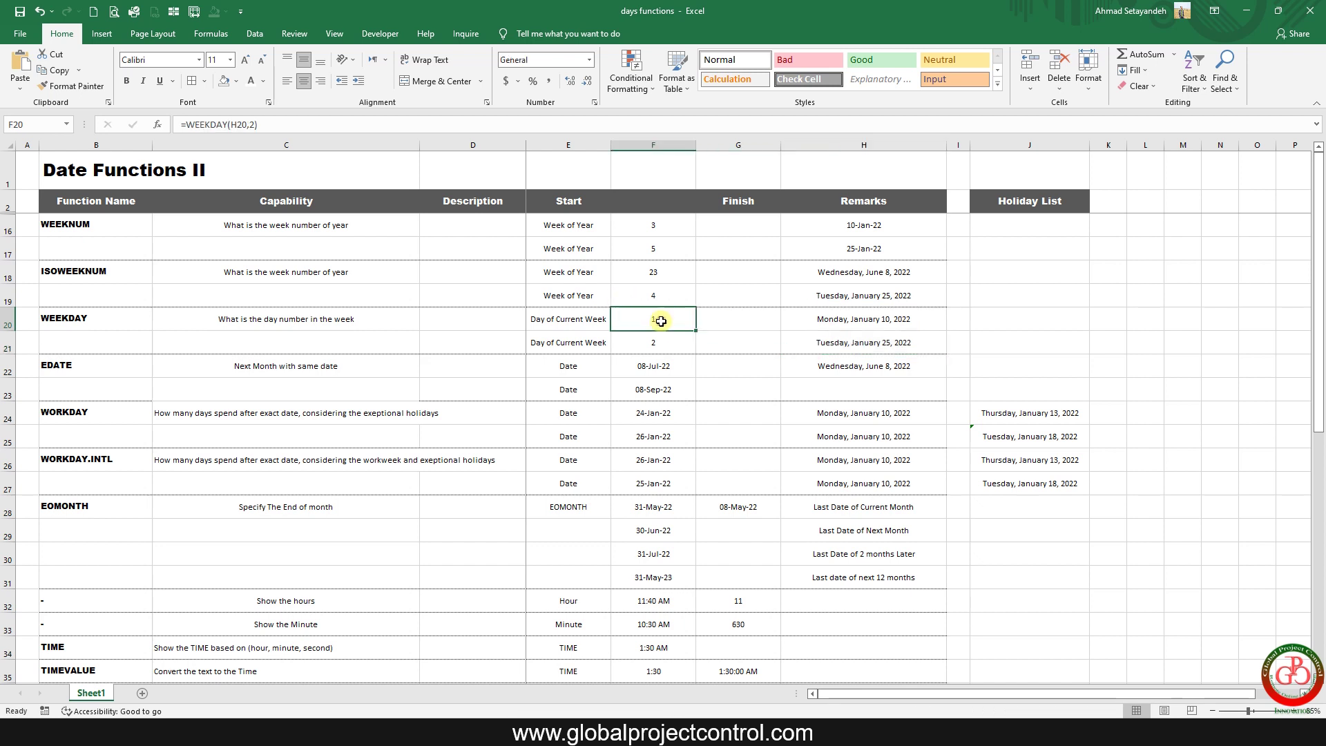
left_click(252, 122)
key("BackSpace")
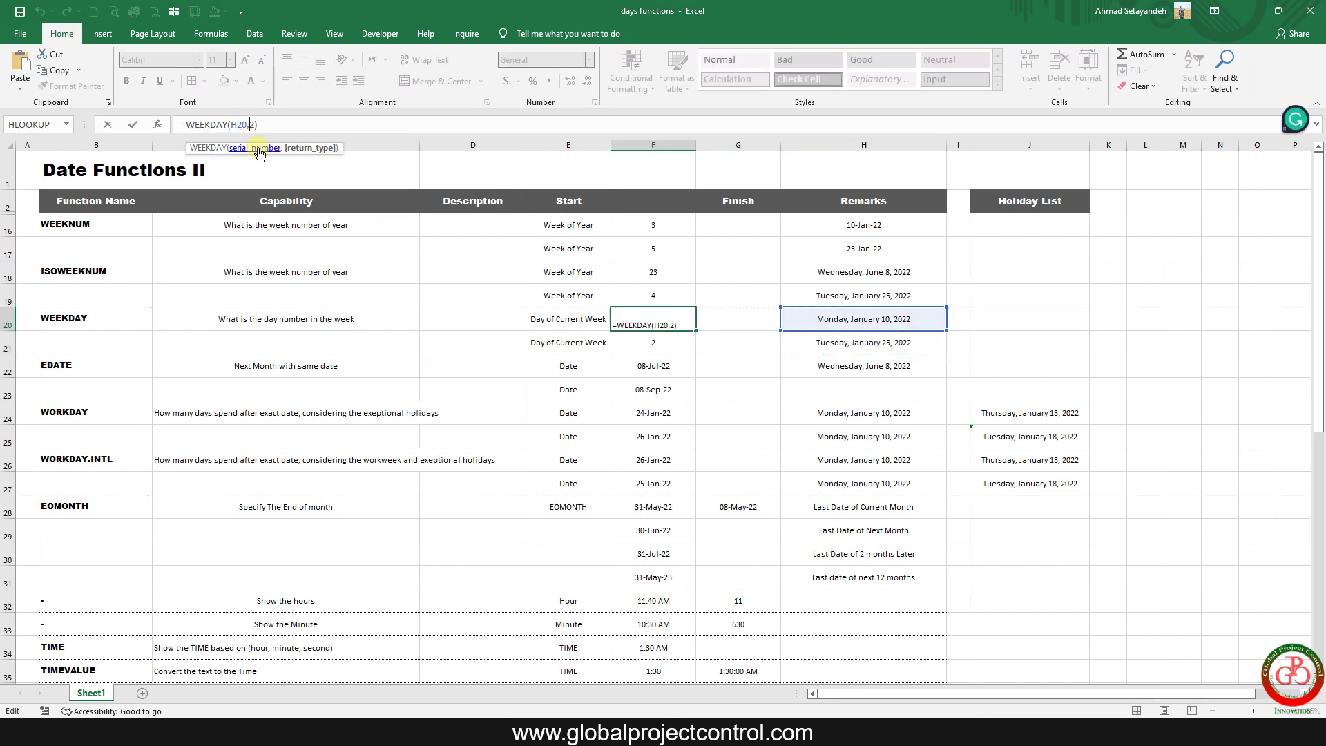
type("1")
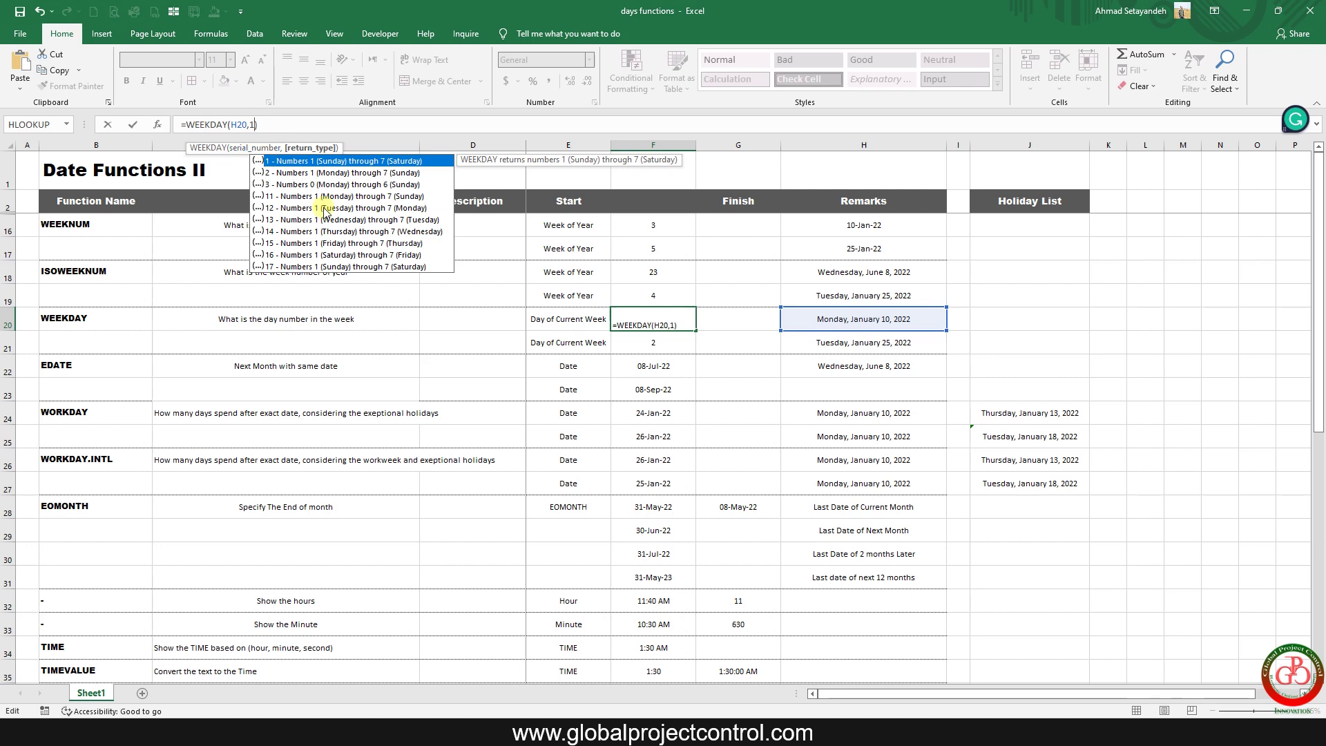
left_click(325, 245)
left_click(325, 257)
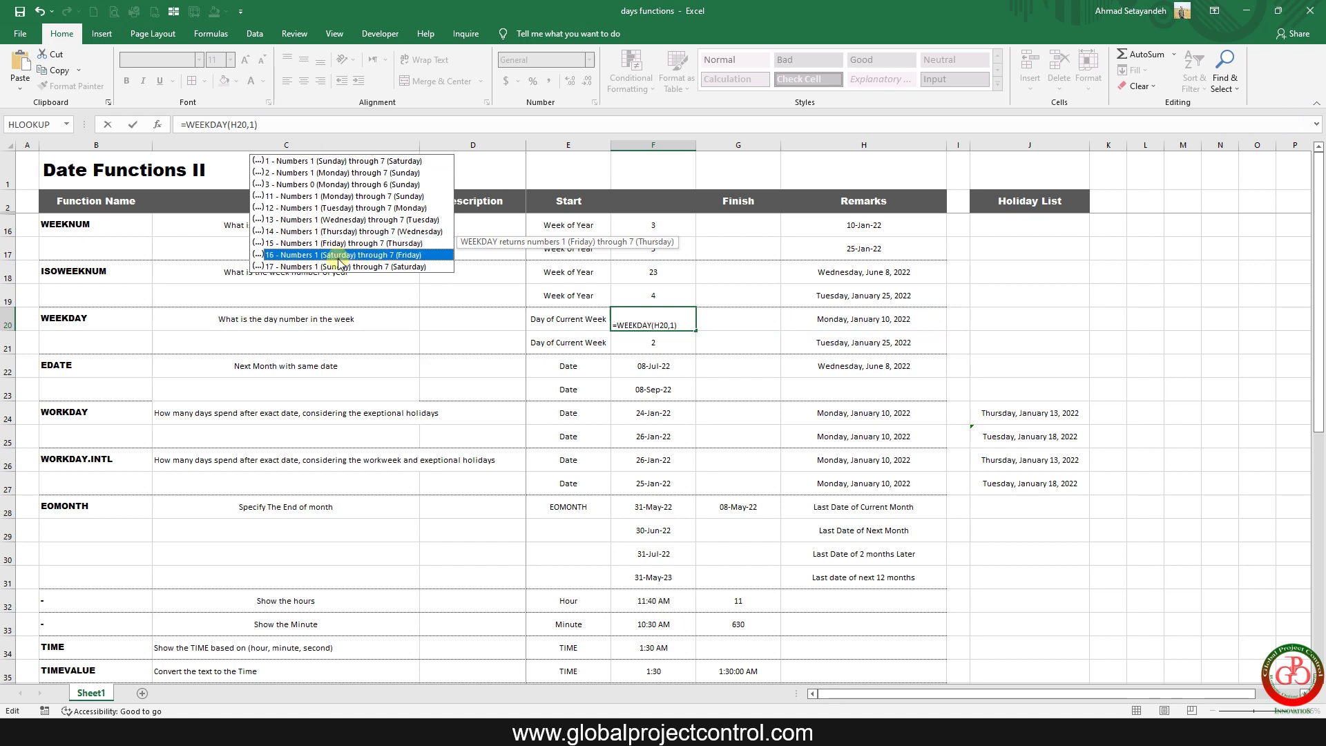
left_click(332, 268)
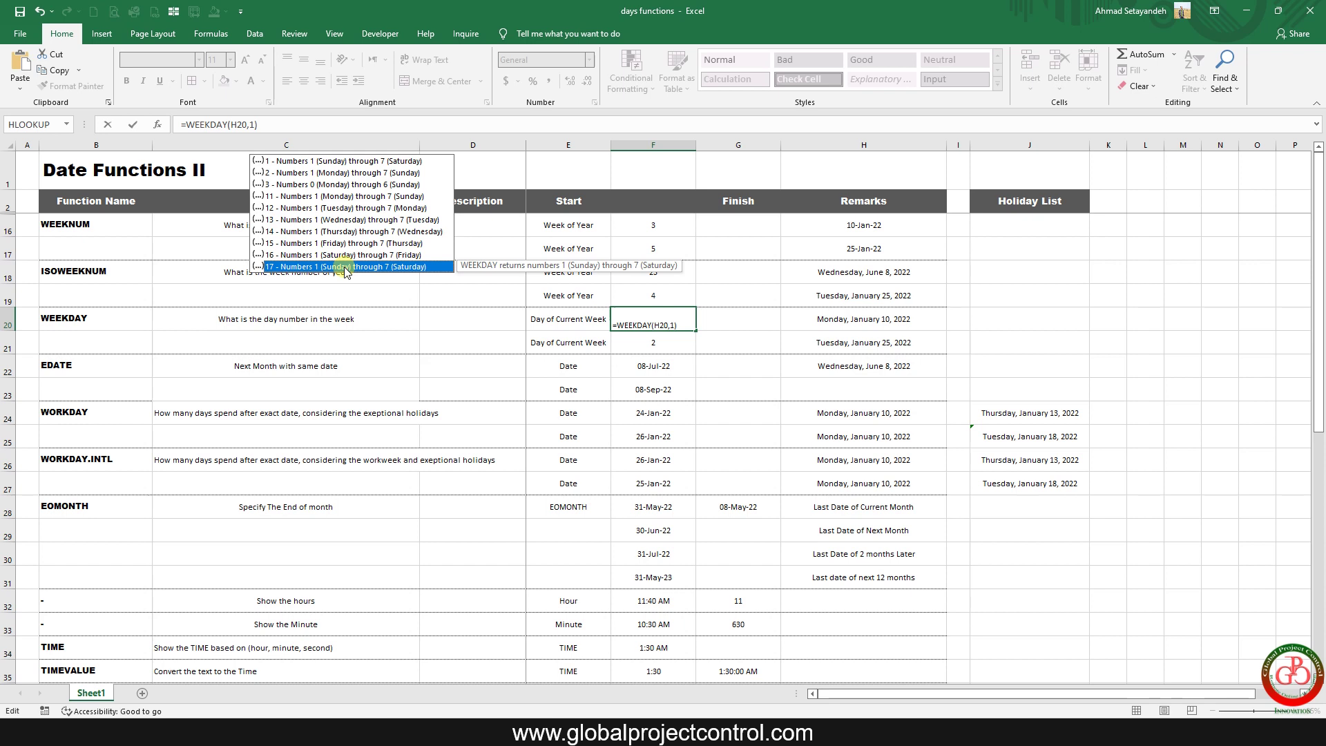
key("Escape")
key("Return")
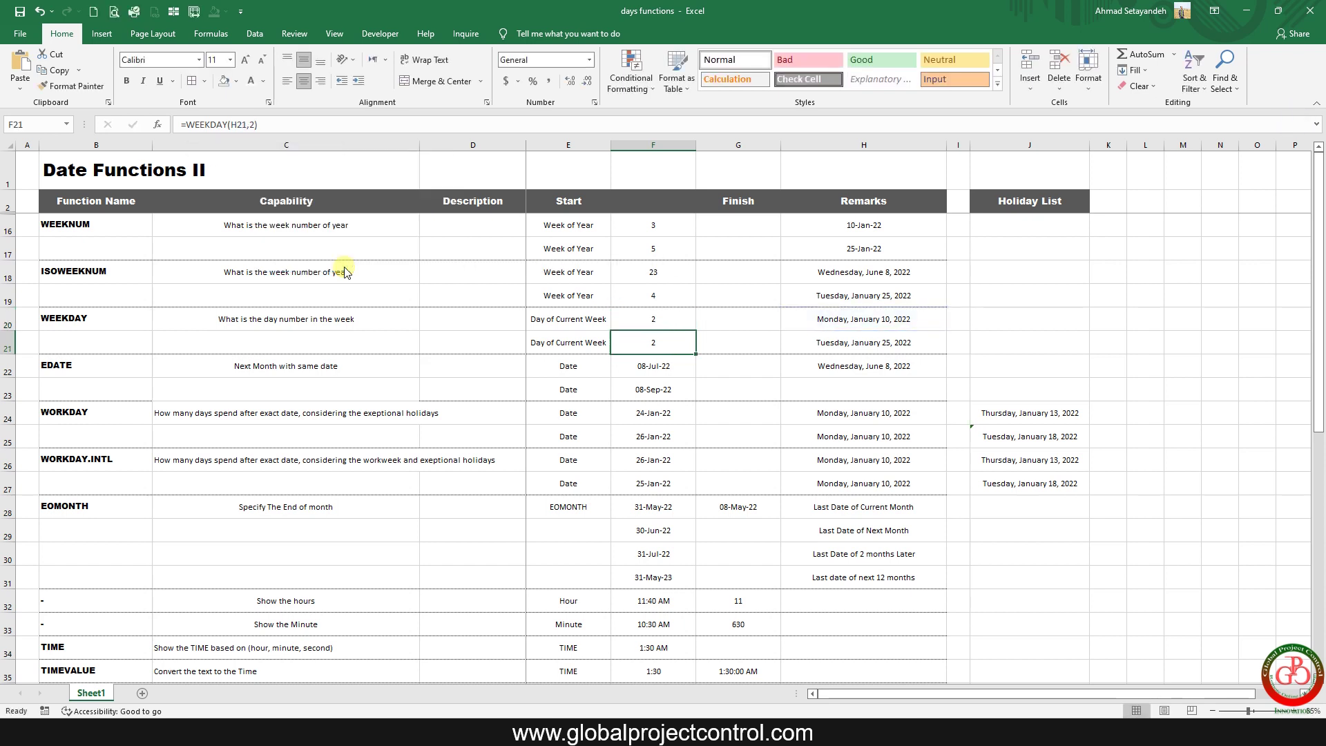
left_click(651, 326)
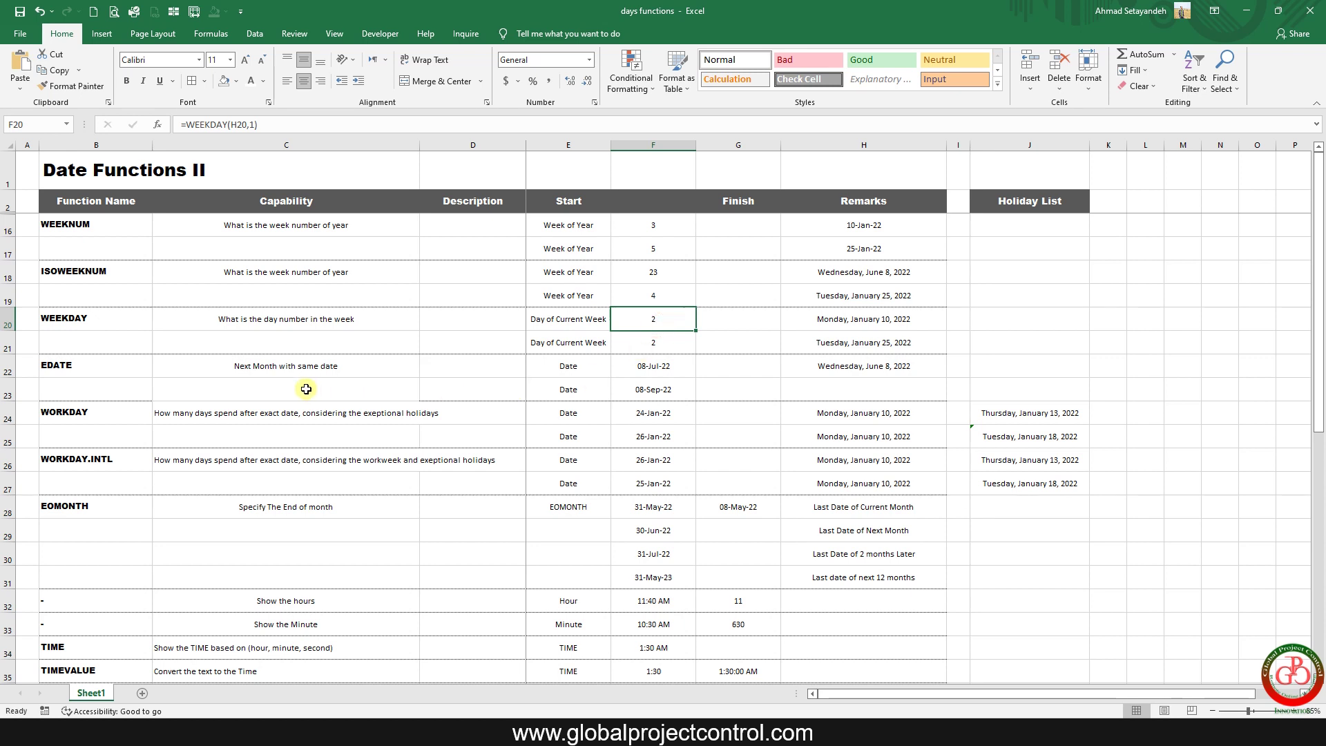
Step: Enter an EDATE formula in F22 that adds 3 months to the date in H22, and compare the result with that date
left_click(747, 430)
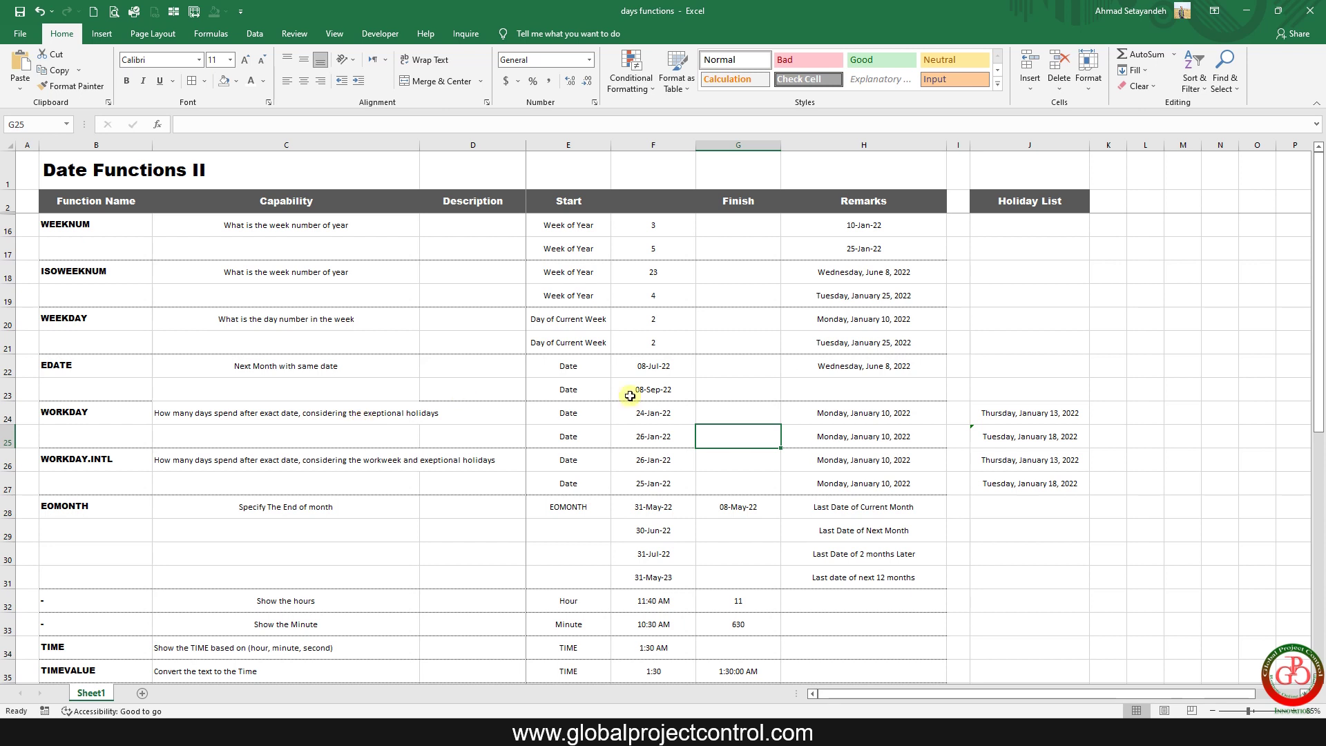
left_click(680, 367)
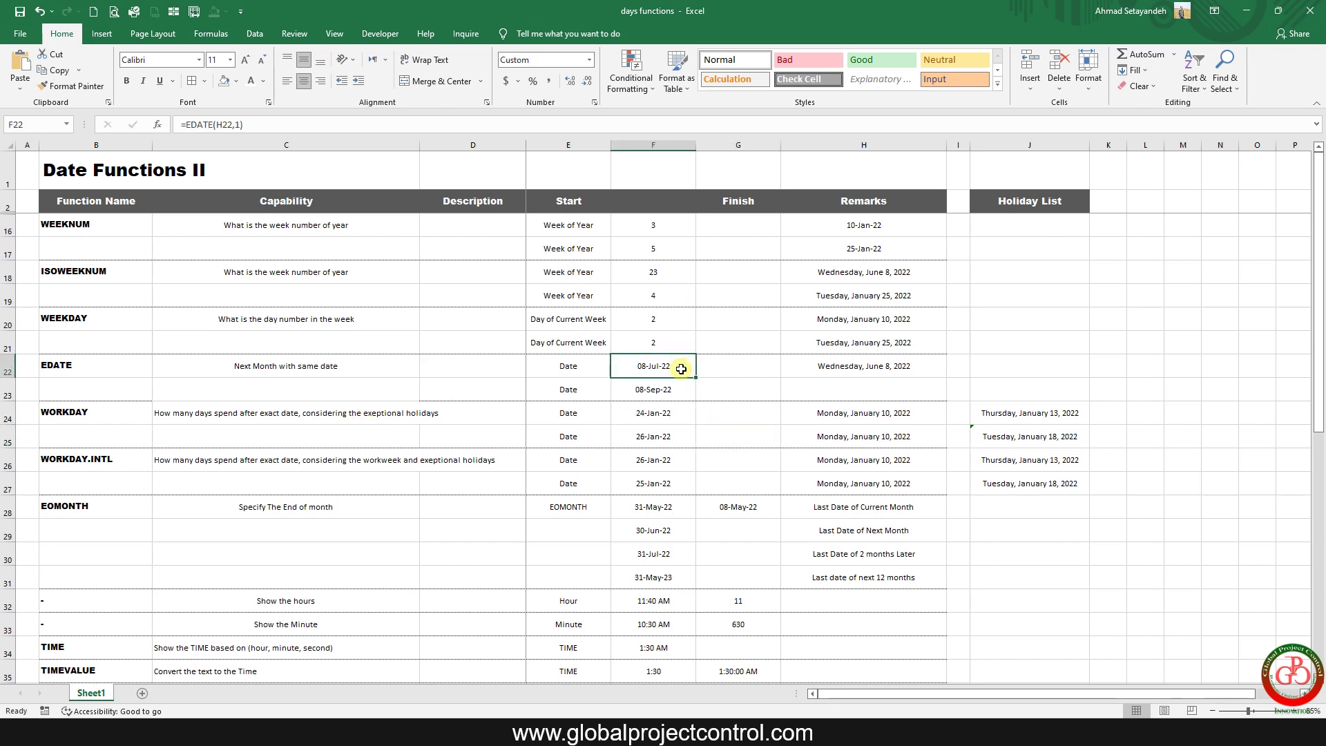
type("=eda")
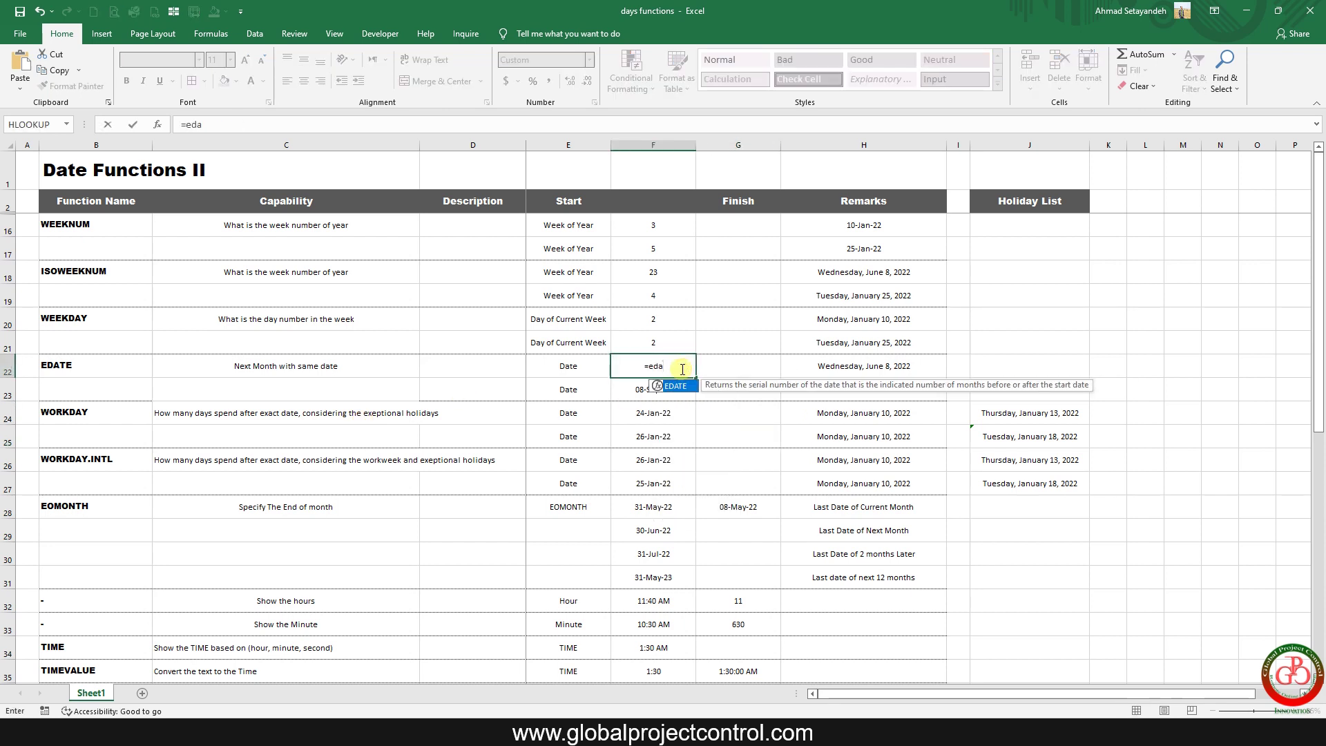
type("te(")
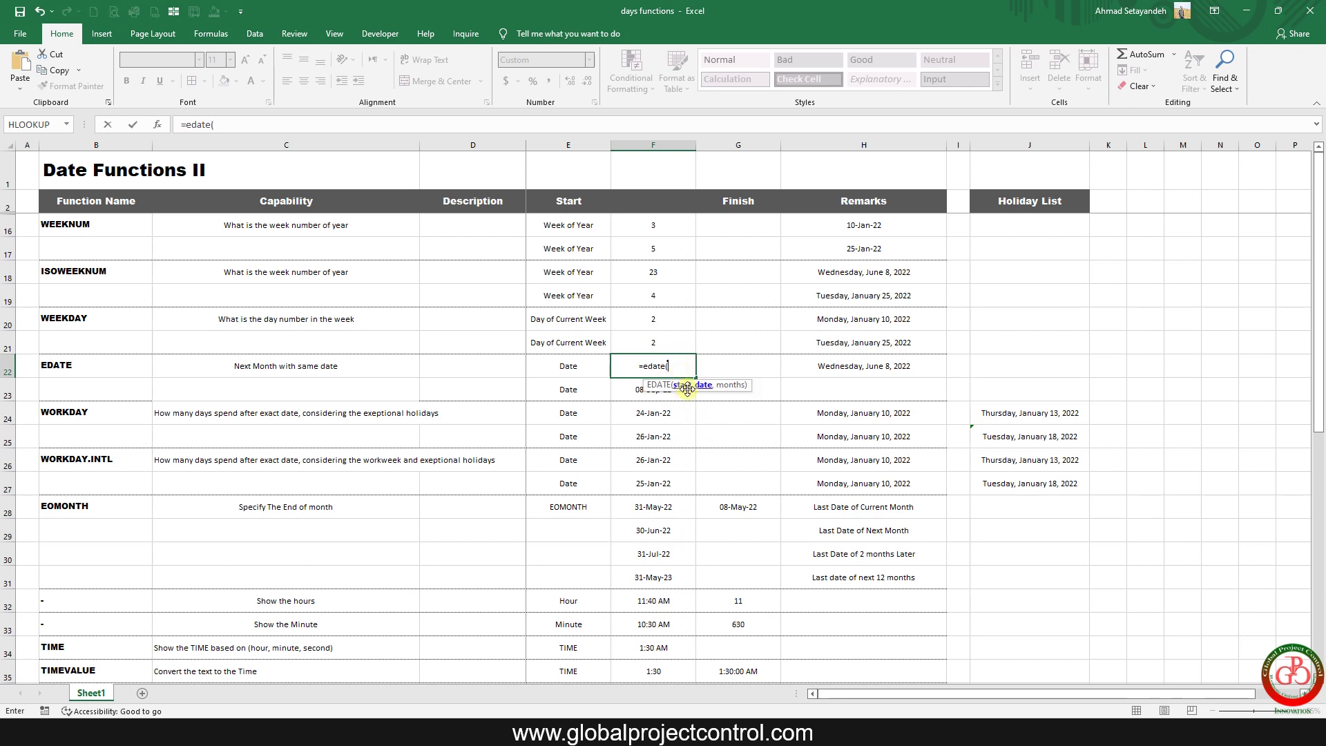
left_click(851, 373)
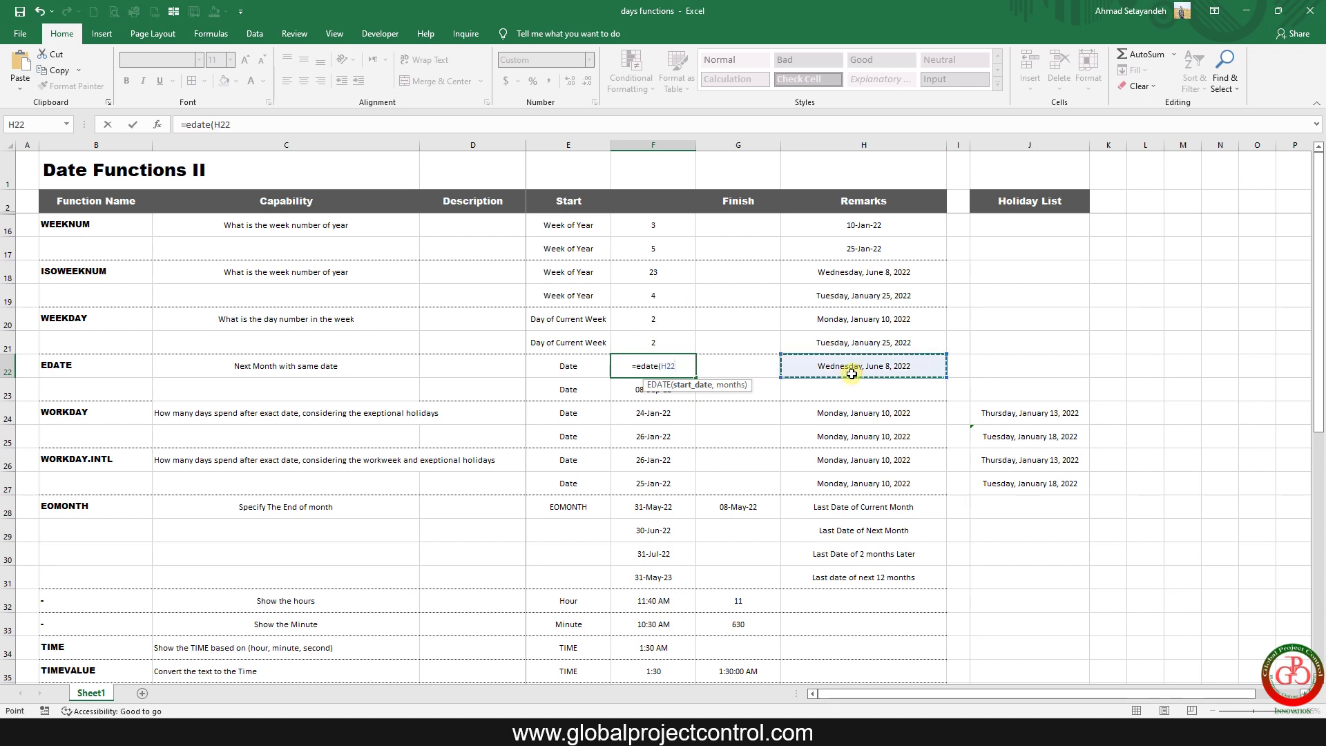
type(",")
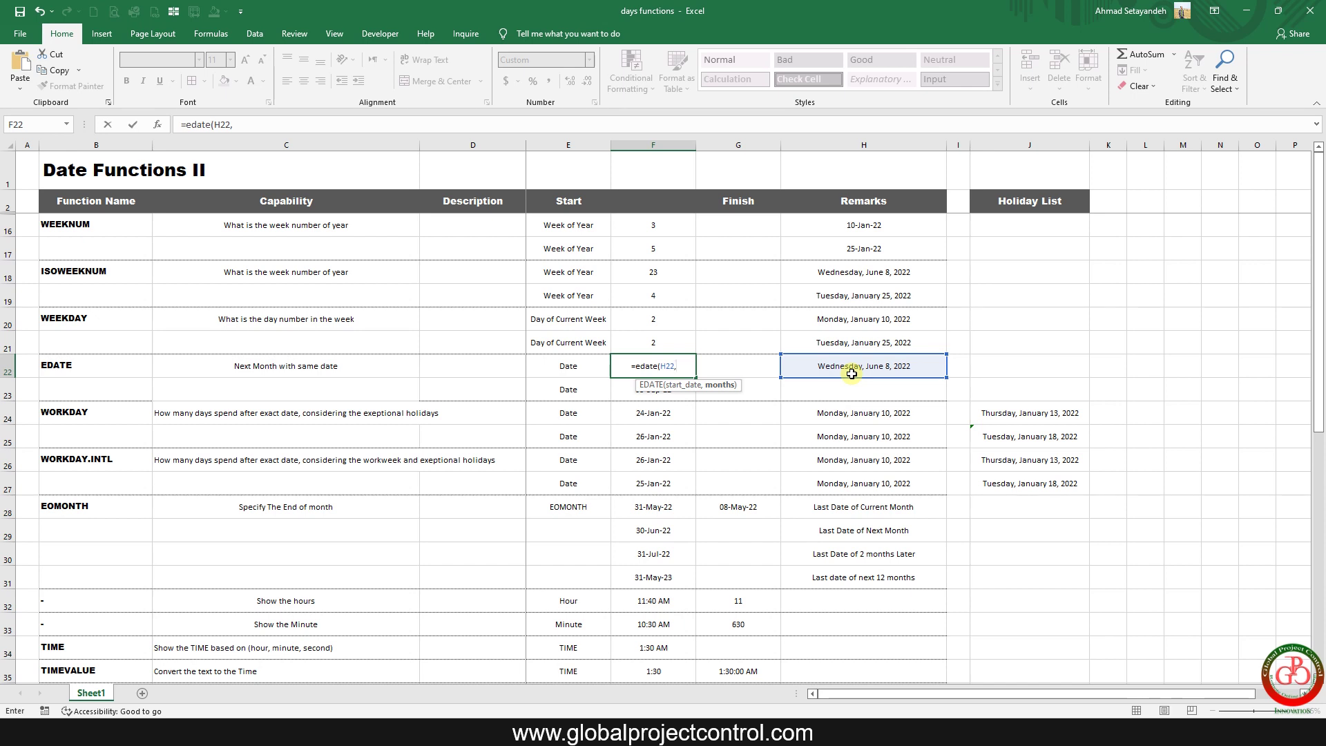
type("3")
key("Return")
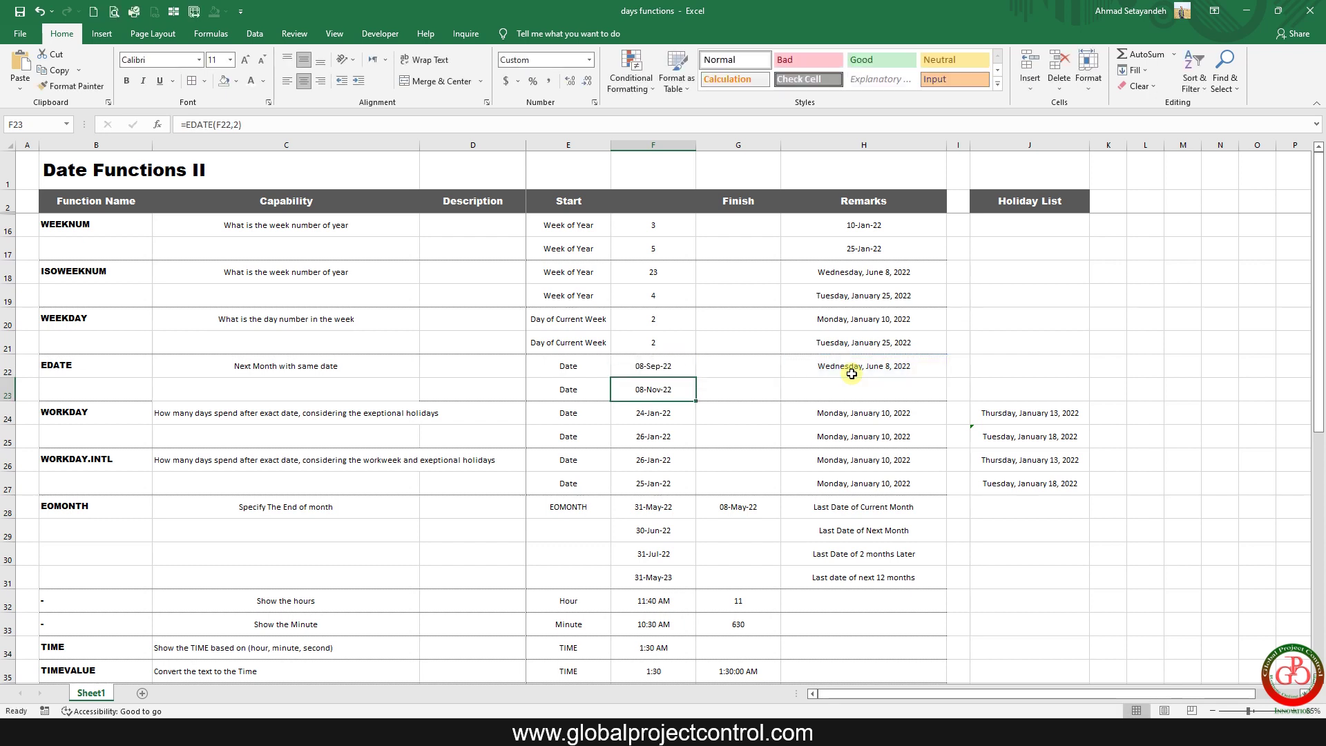
left_click(656, 366)
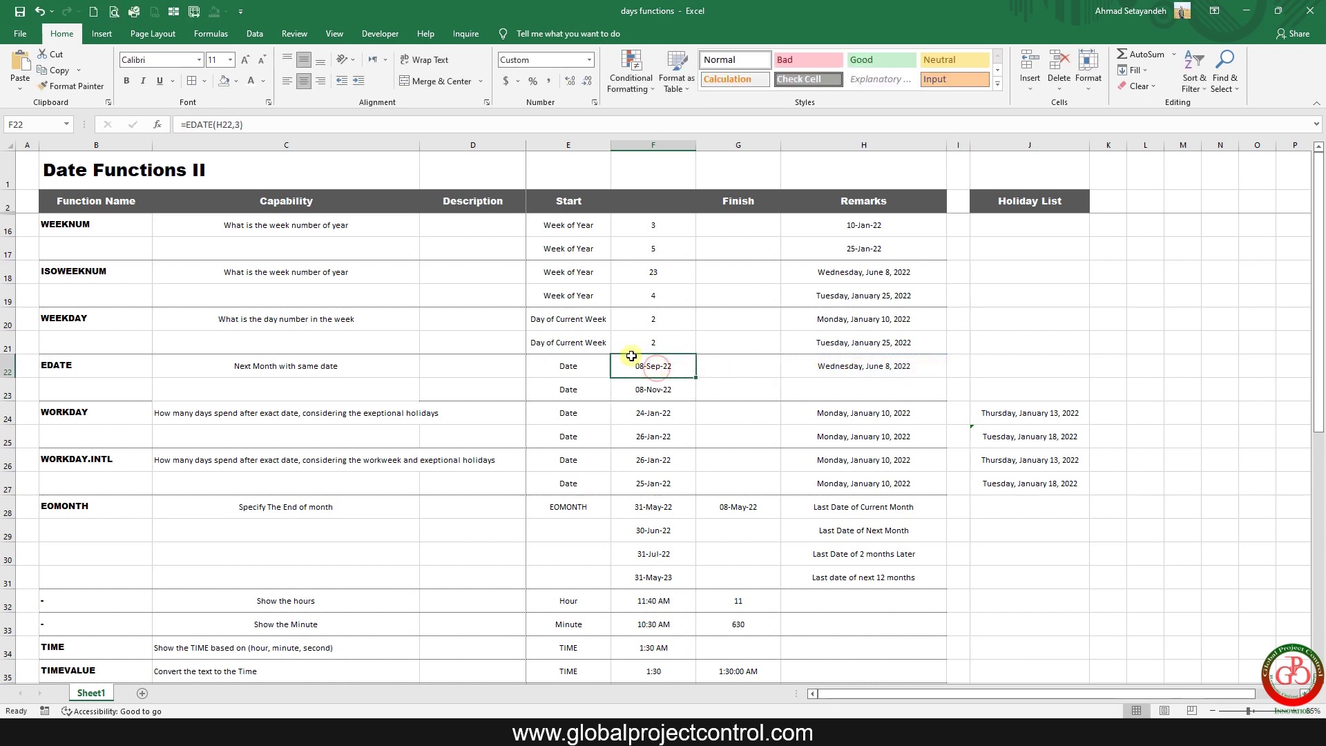
left_click(904, 365)
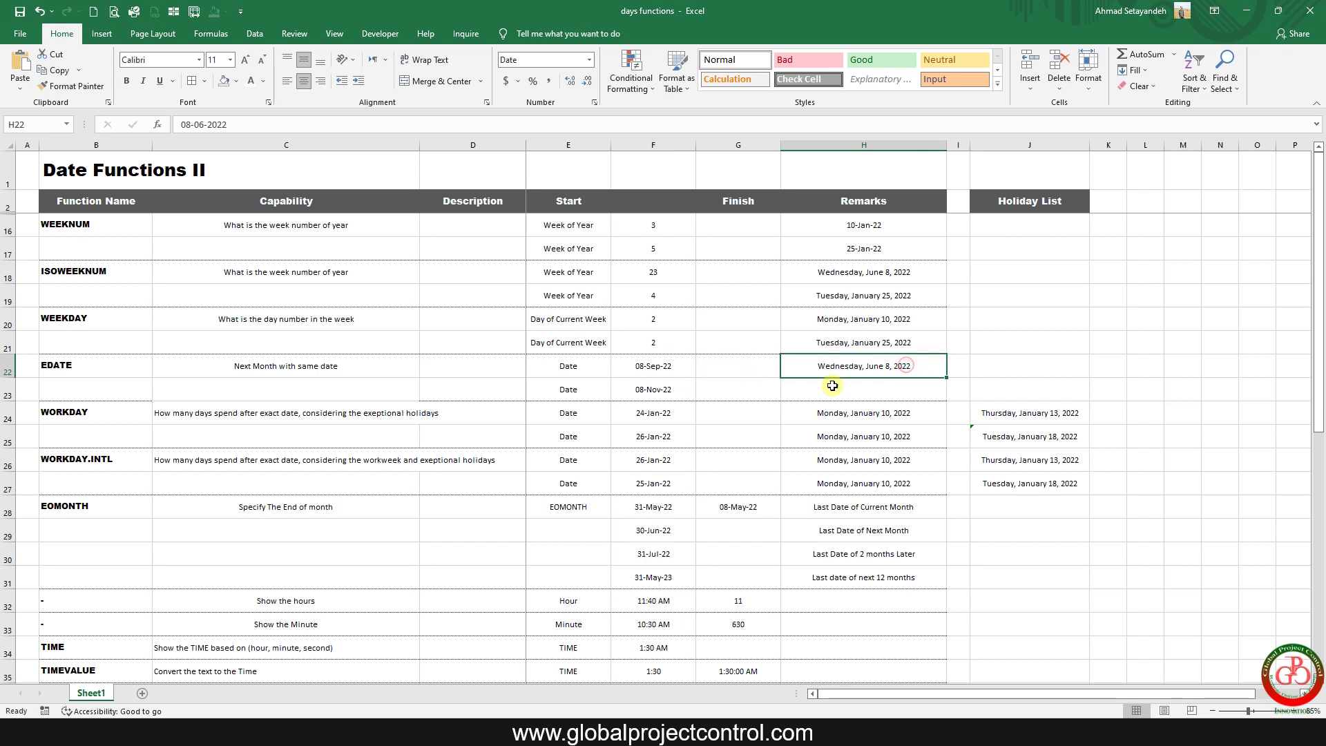
left_click(648, 358)
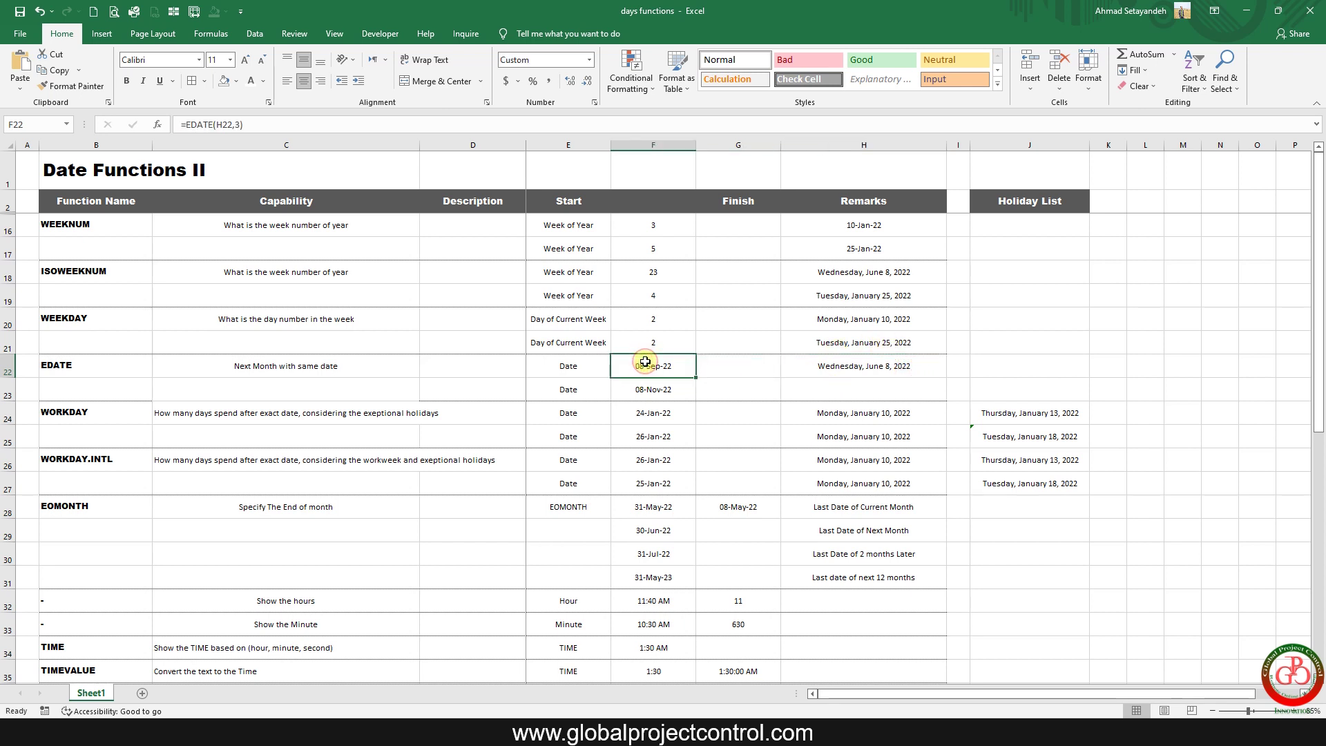
Step: Enter an EDATE formula in F23 that adds 5 months to the date in F22
left_click(656, 389)
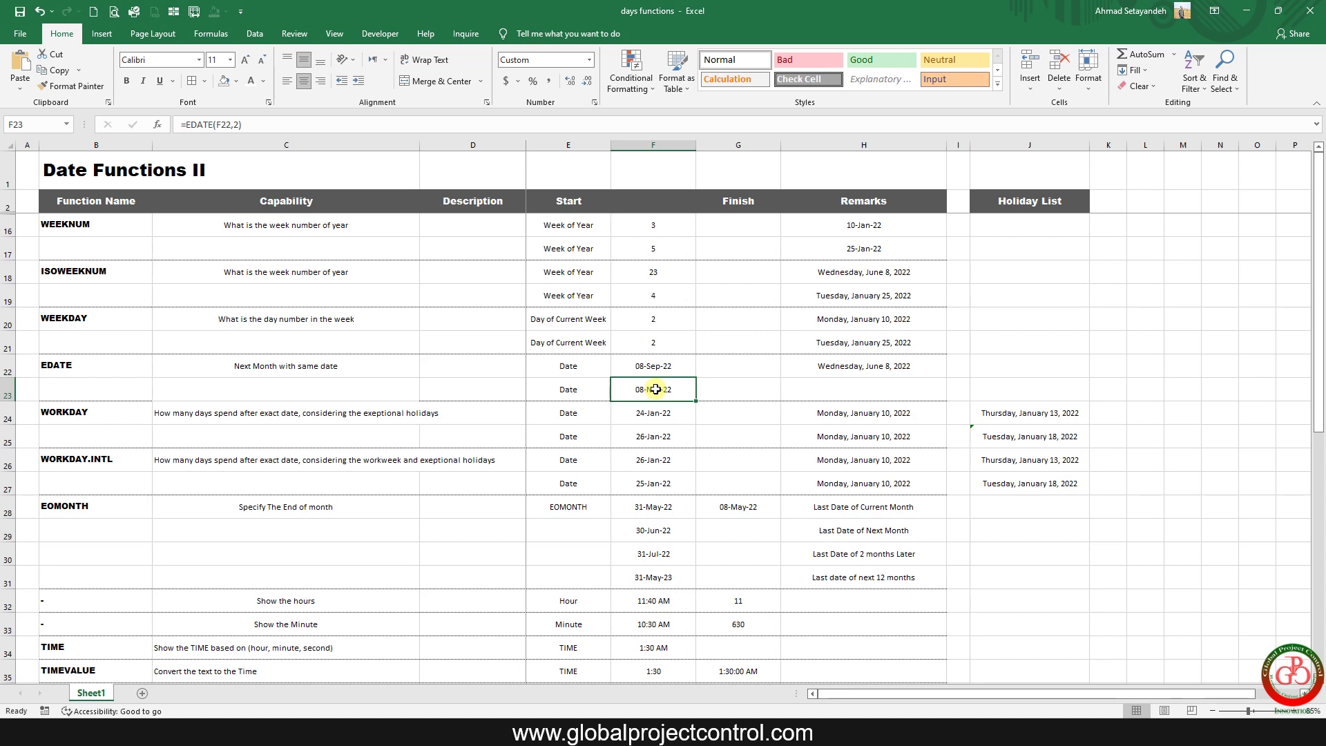
type("=eda")
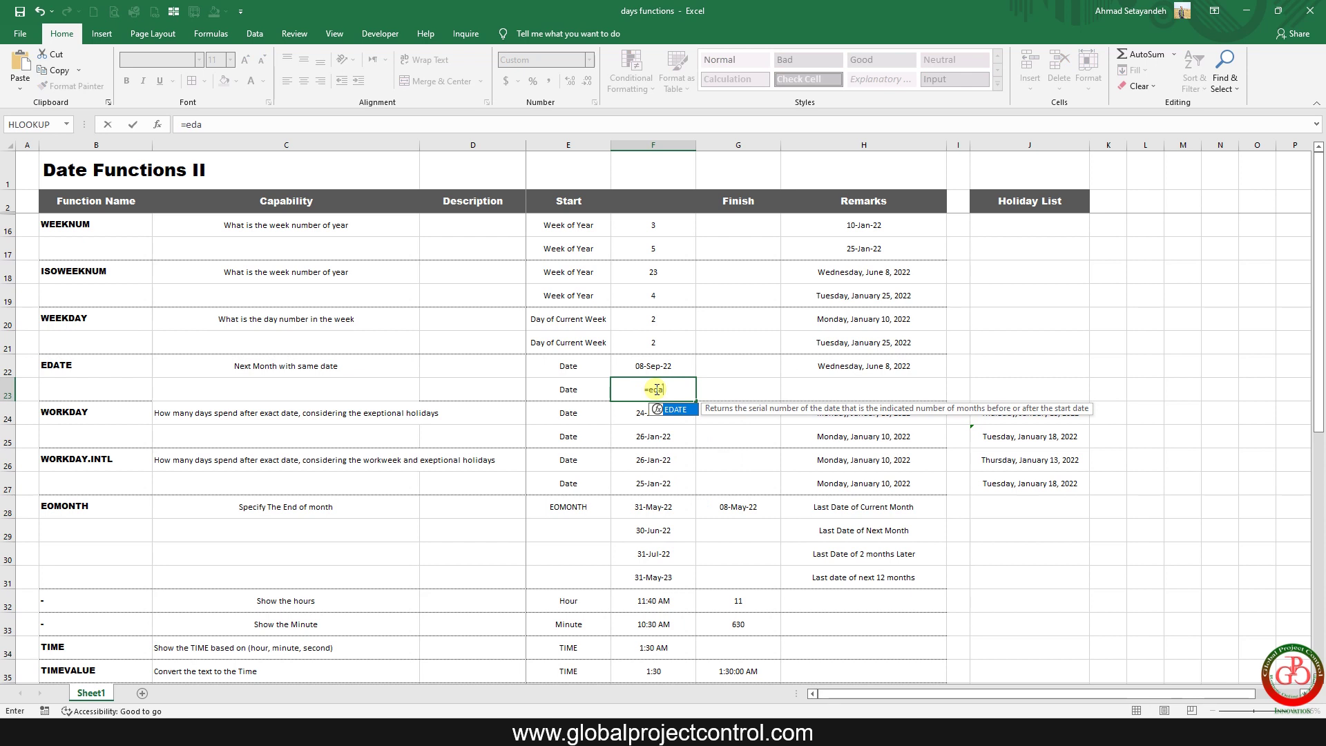
type("te(")
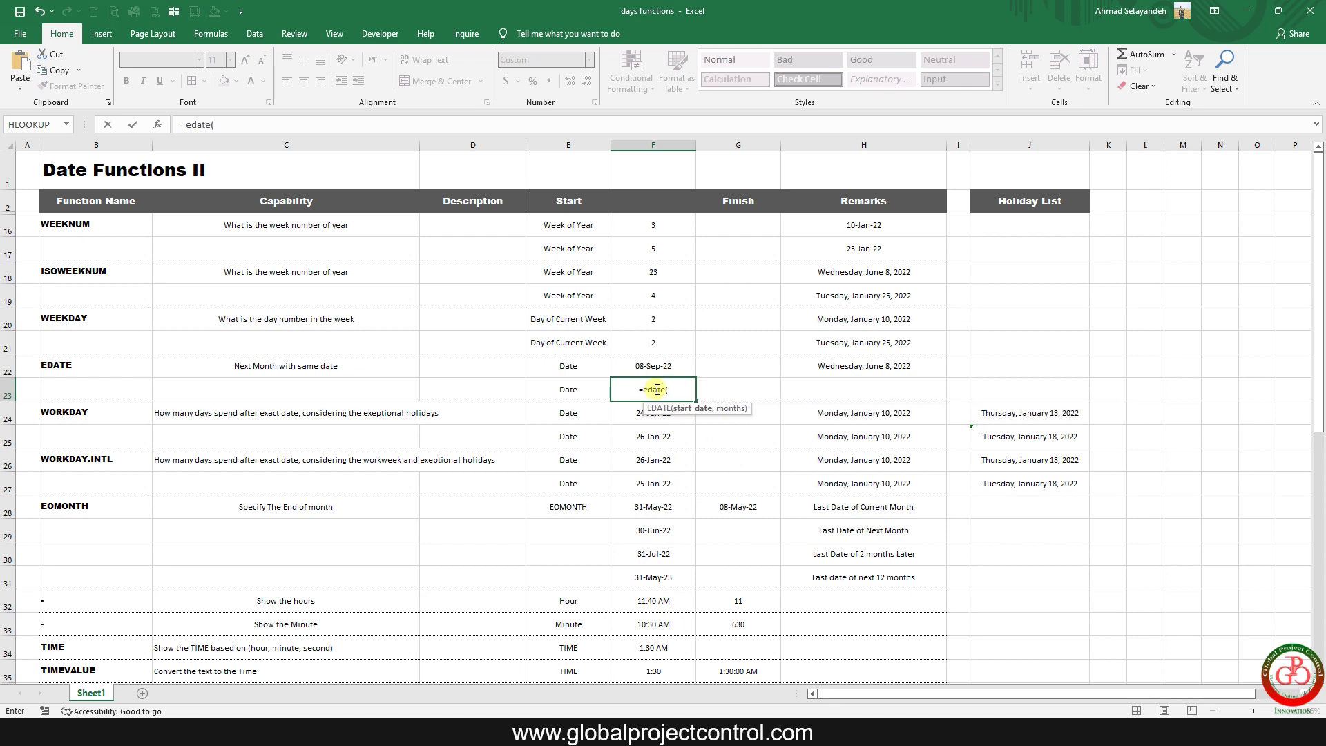
left_click(657, 365)
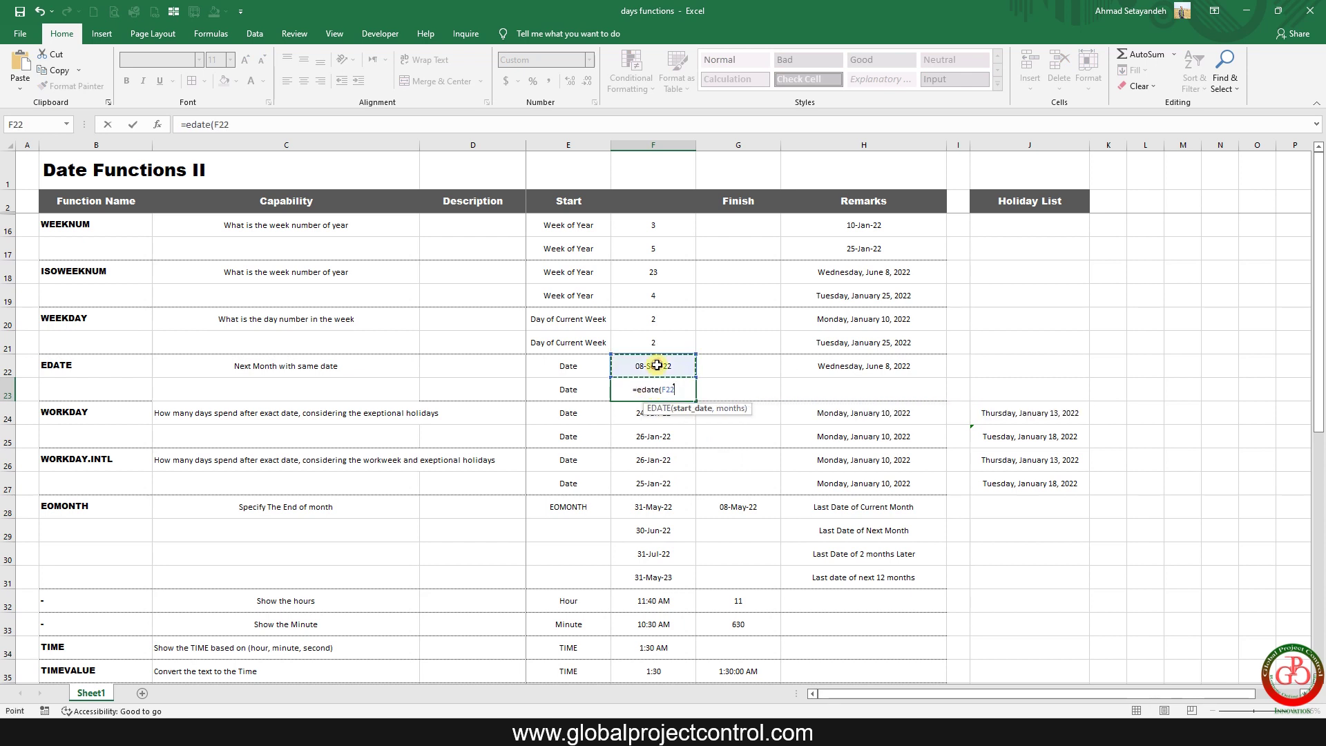
type(",")
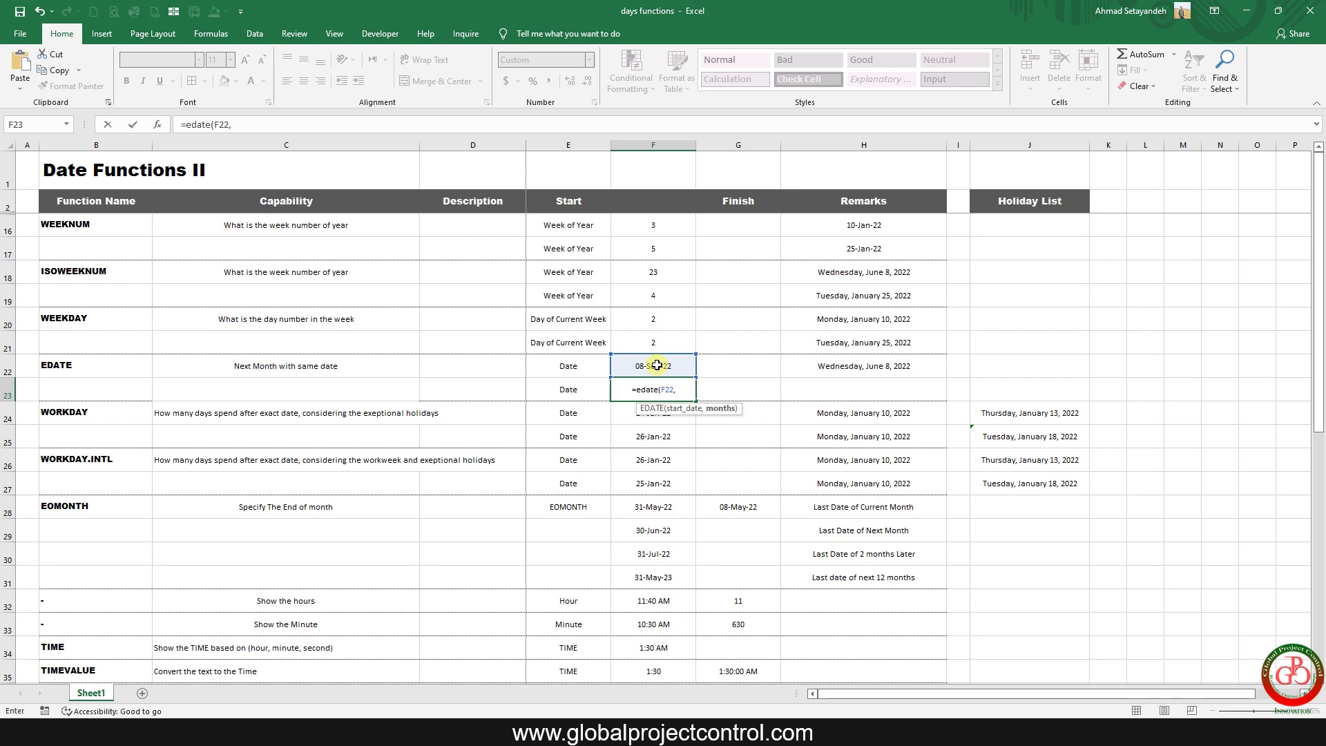
type("5")
key("Return")
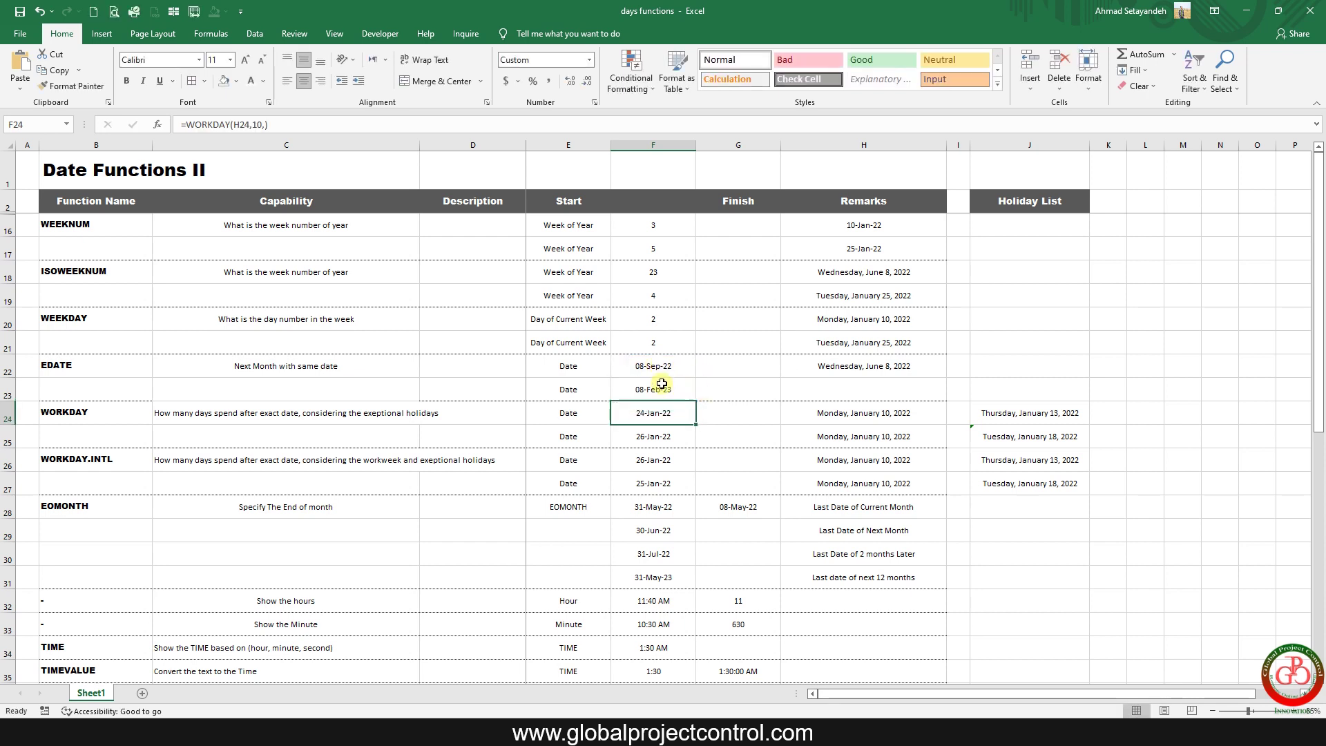
left_click(662, 386)
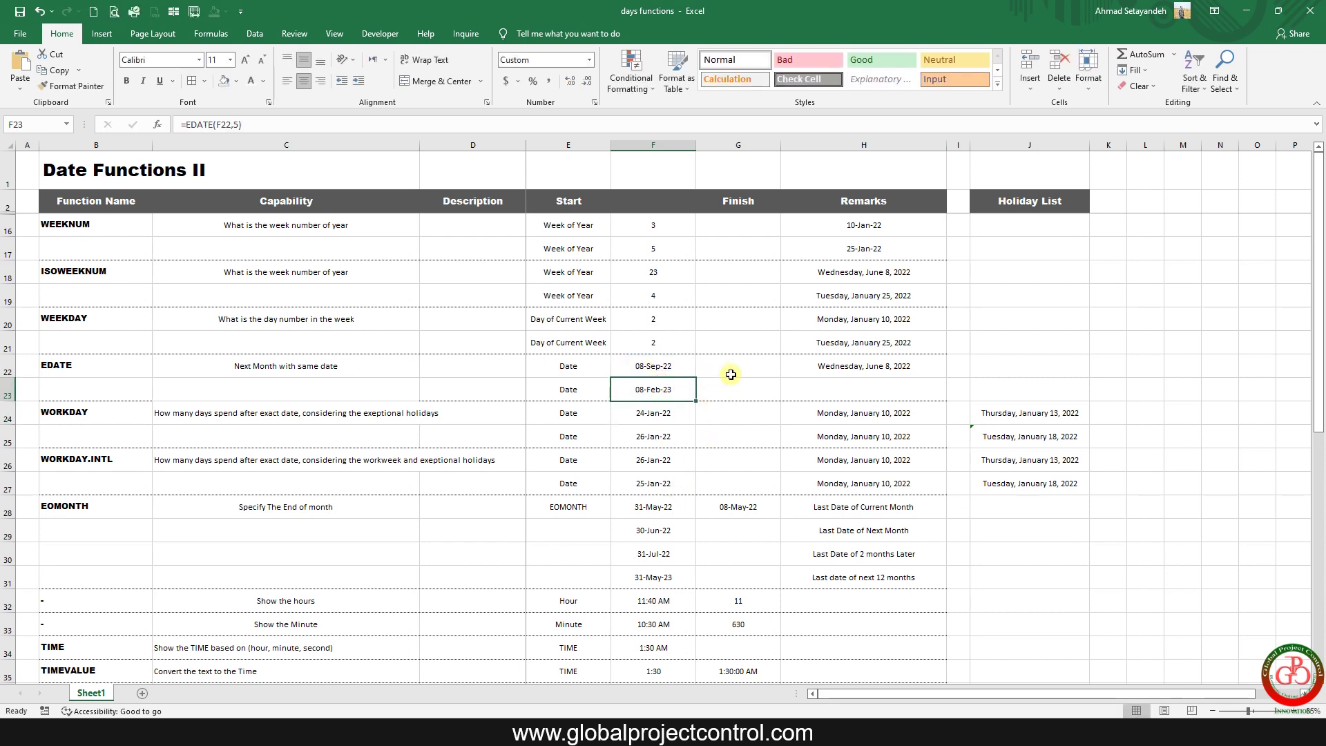
Step: Calculate the days between the dates with =F22-H22 in G22, and center the cell horizontally and vertically
left_click(734, 367)
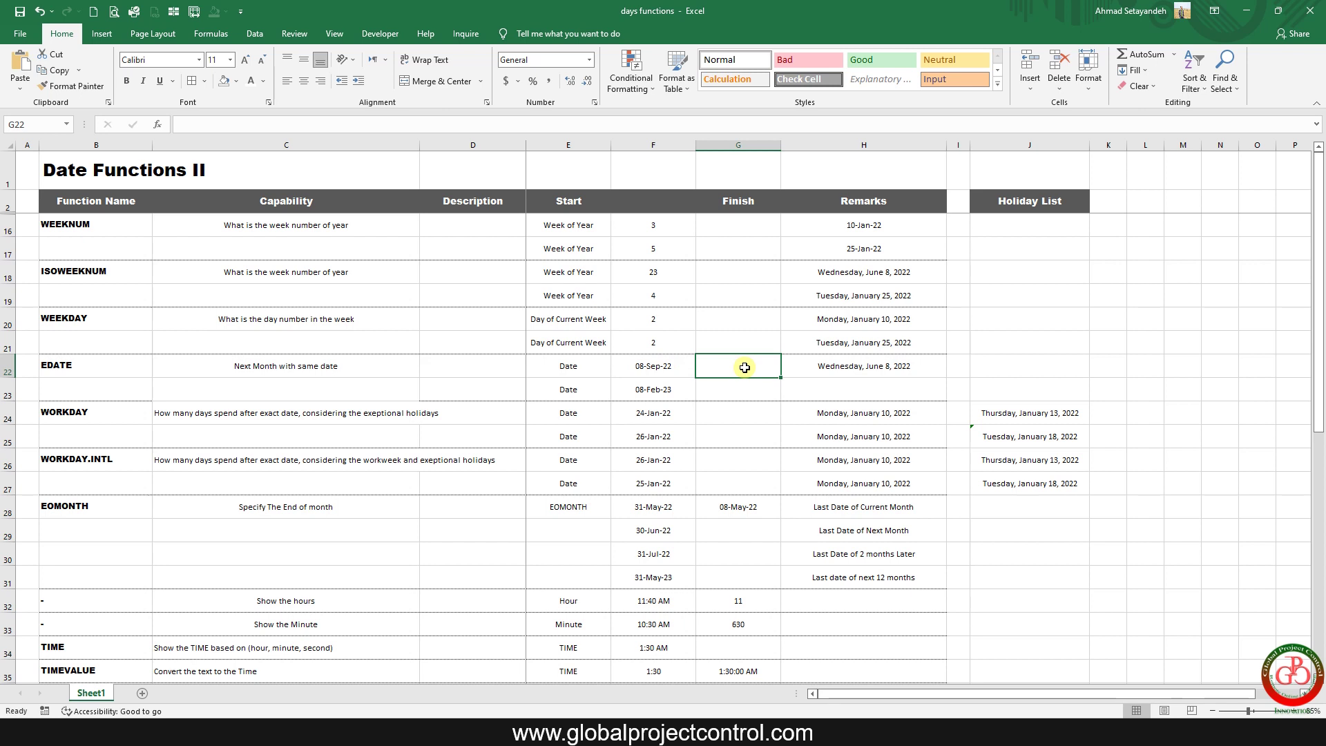
type("=")
key("Left")
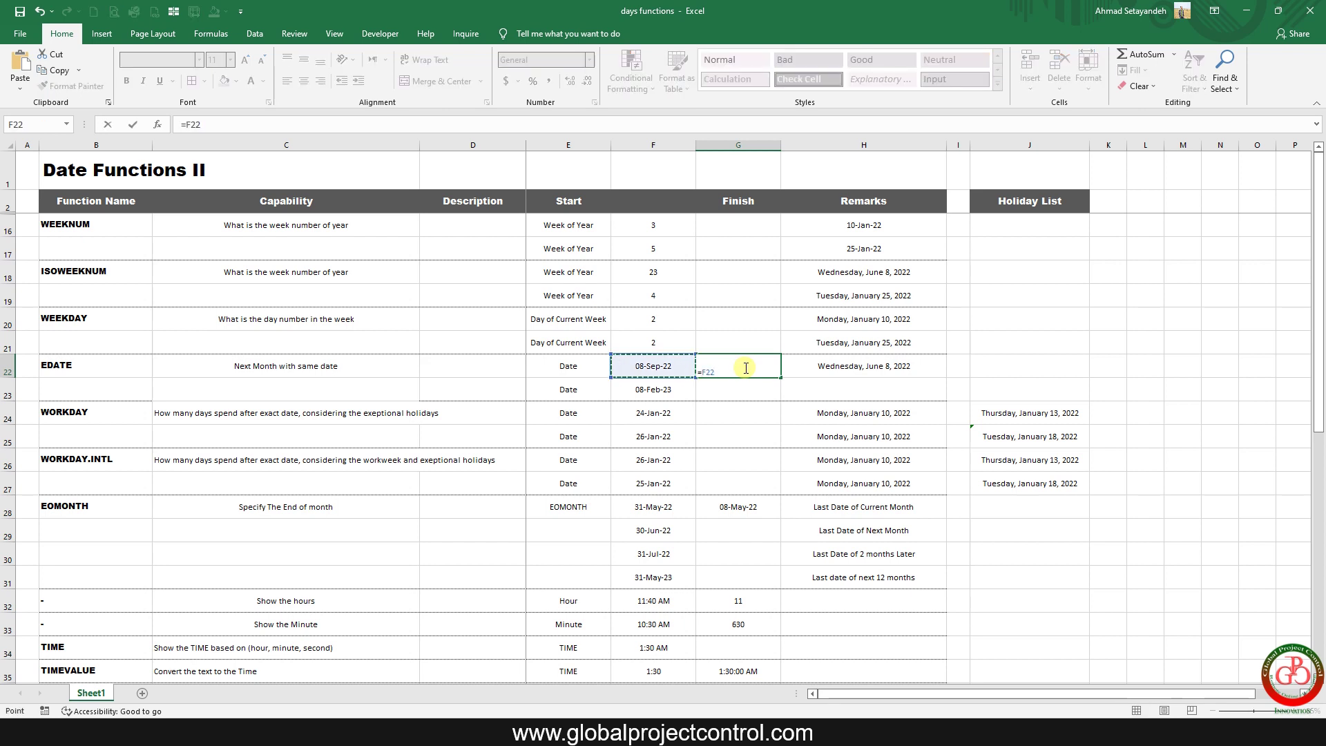
type("-")
key("Right")
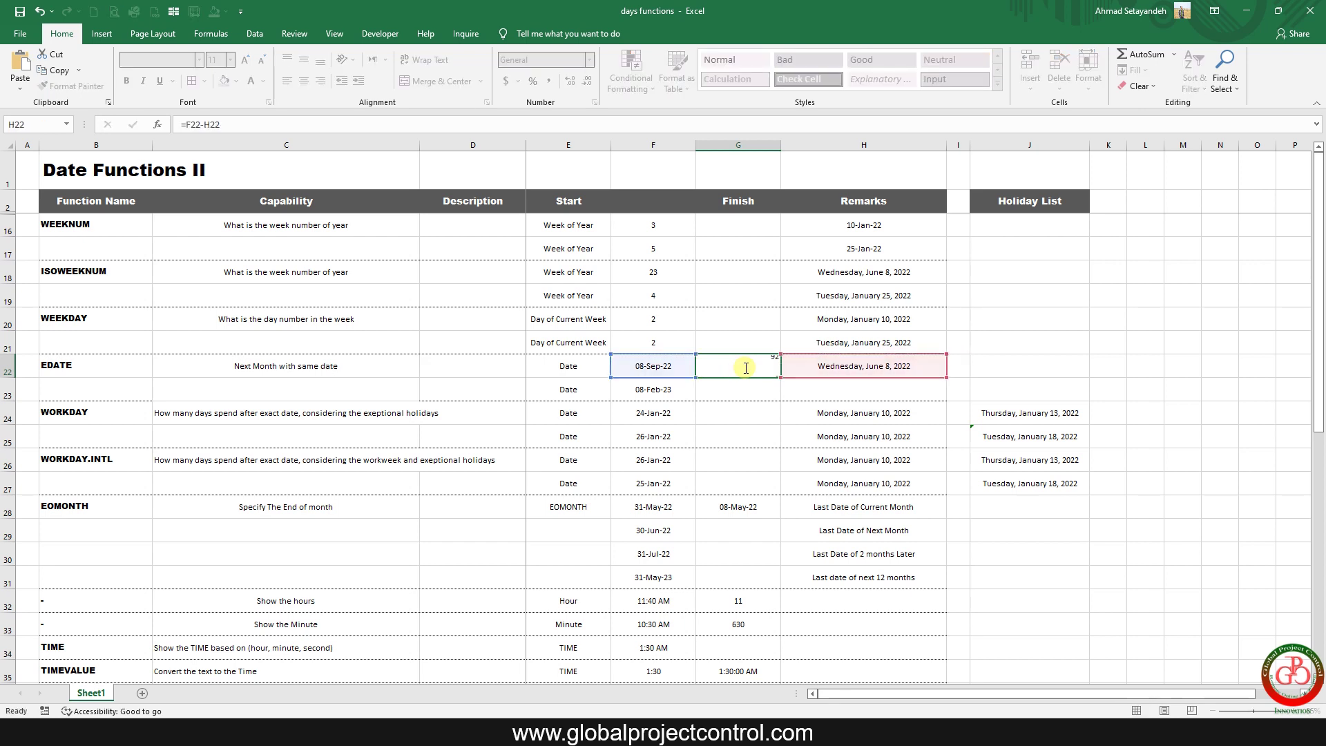
key("Return")
left_click(745, 368)
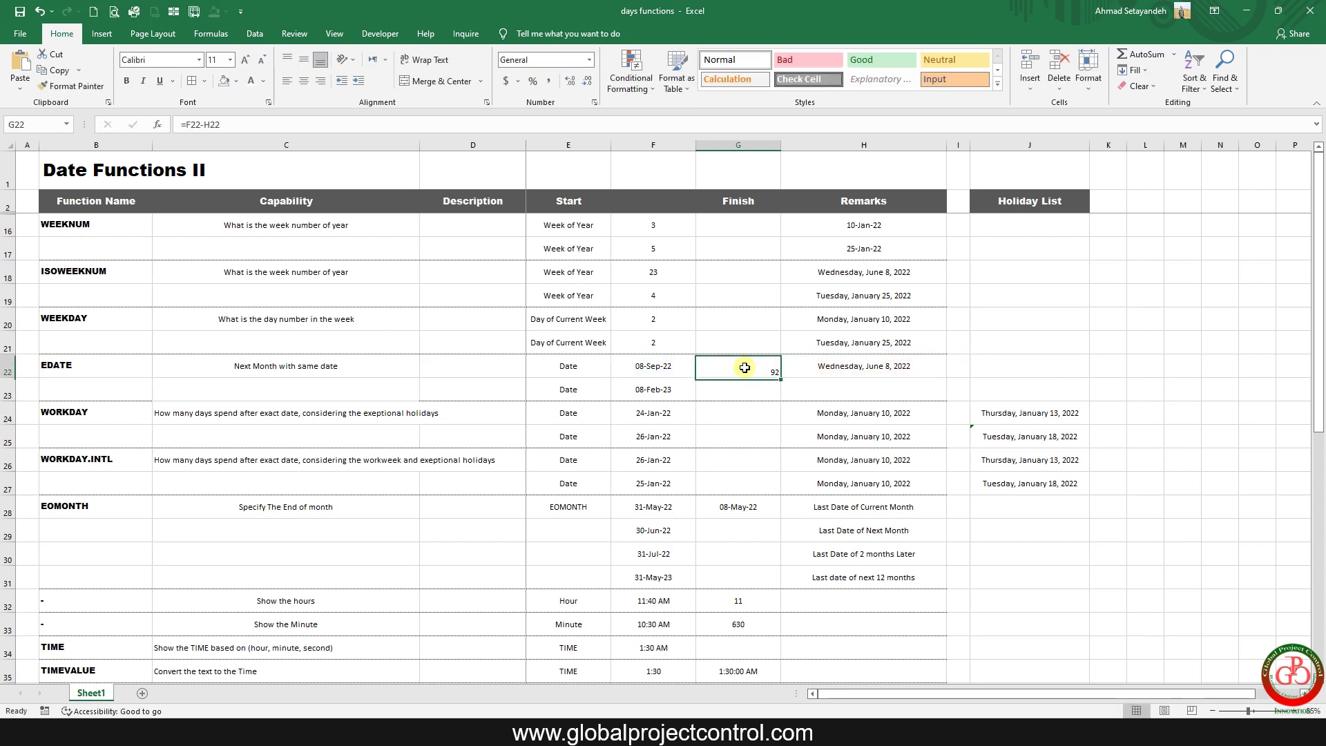
left_click(304, 80)
left_click(304, 59)
Step: Calculate the days between the two EDATE results with =F23-F22 in G23, and center the cell horizontally and vertically
left_click(731, 391)
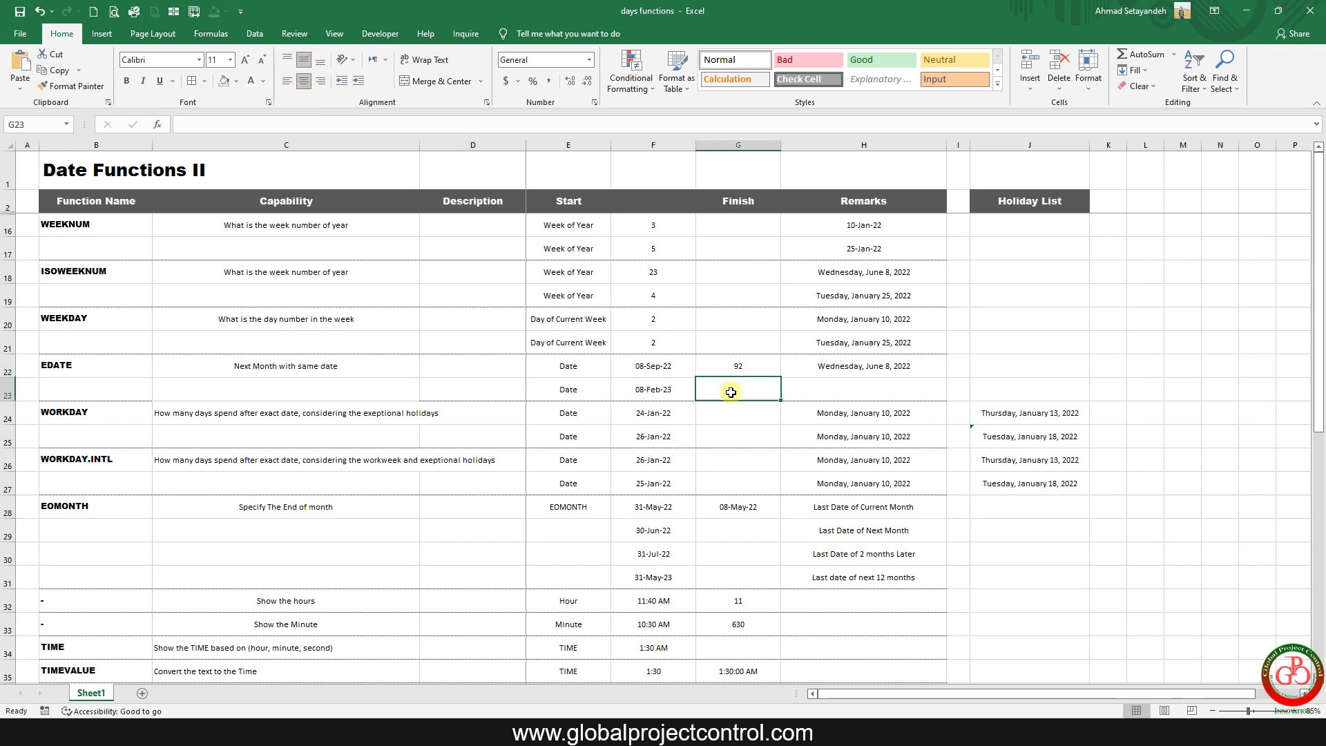
type("=")
key("Left")
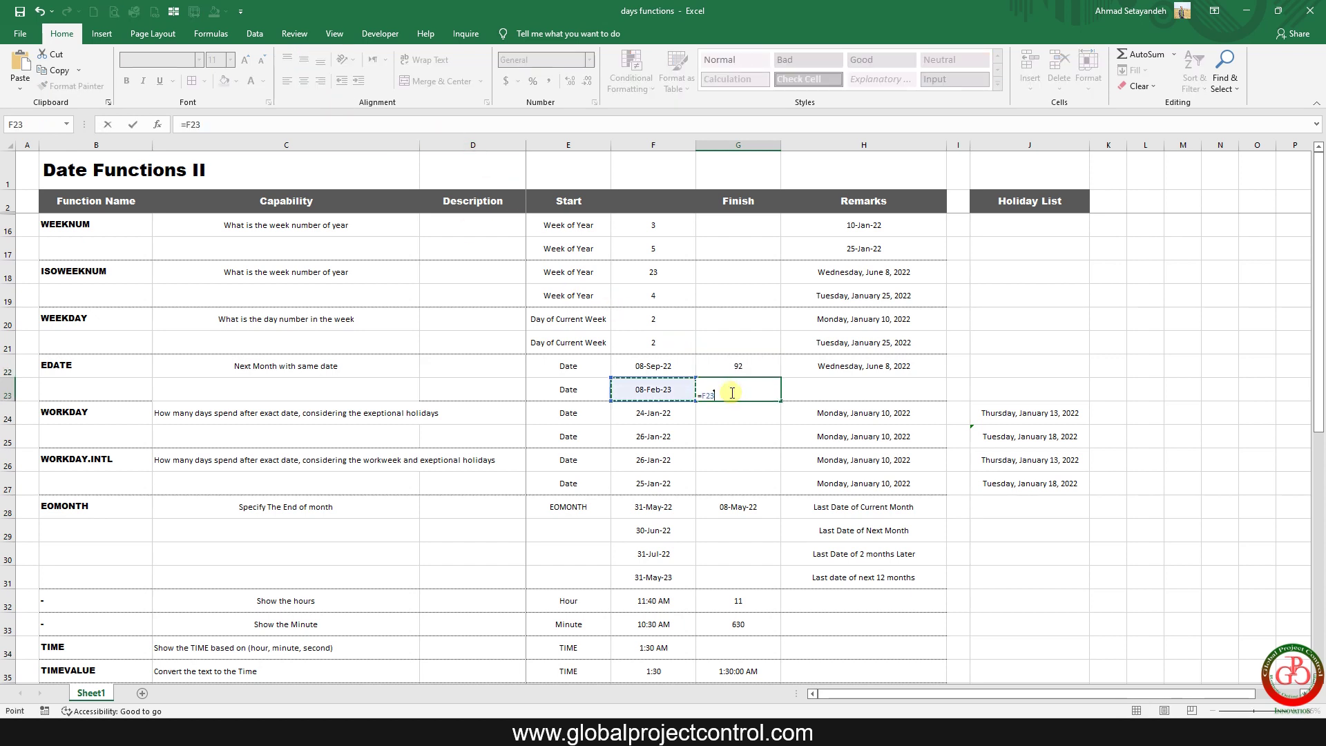
type("-")
key("Up")
key("Left")
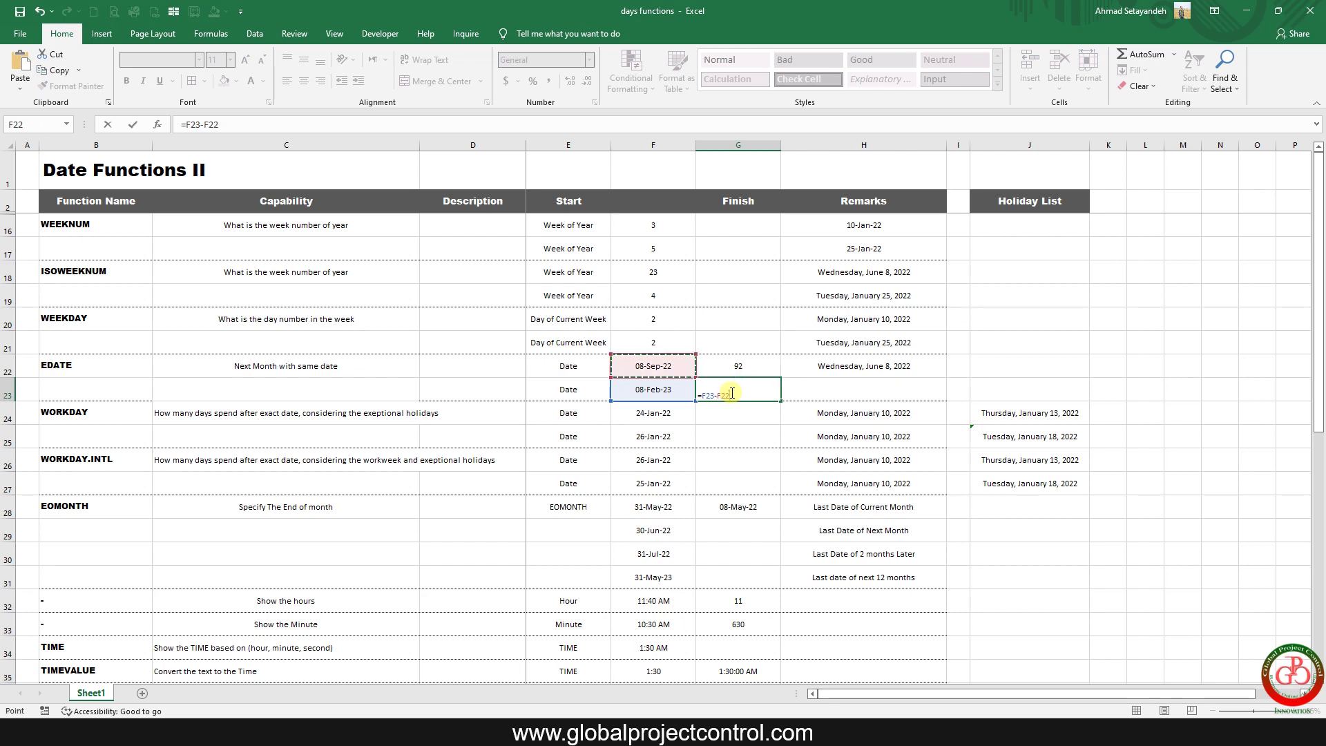
key("Return")
left_click(732, 392)
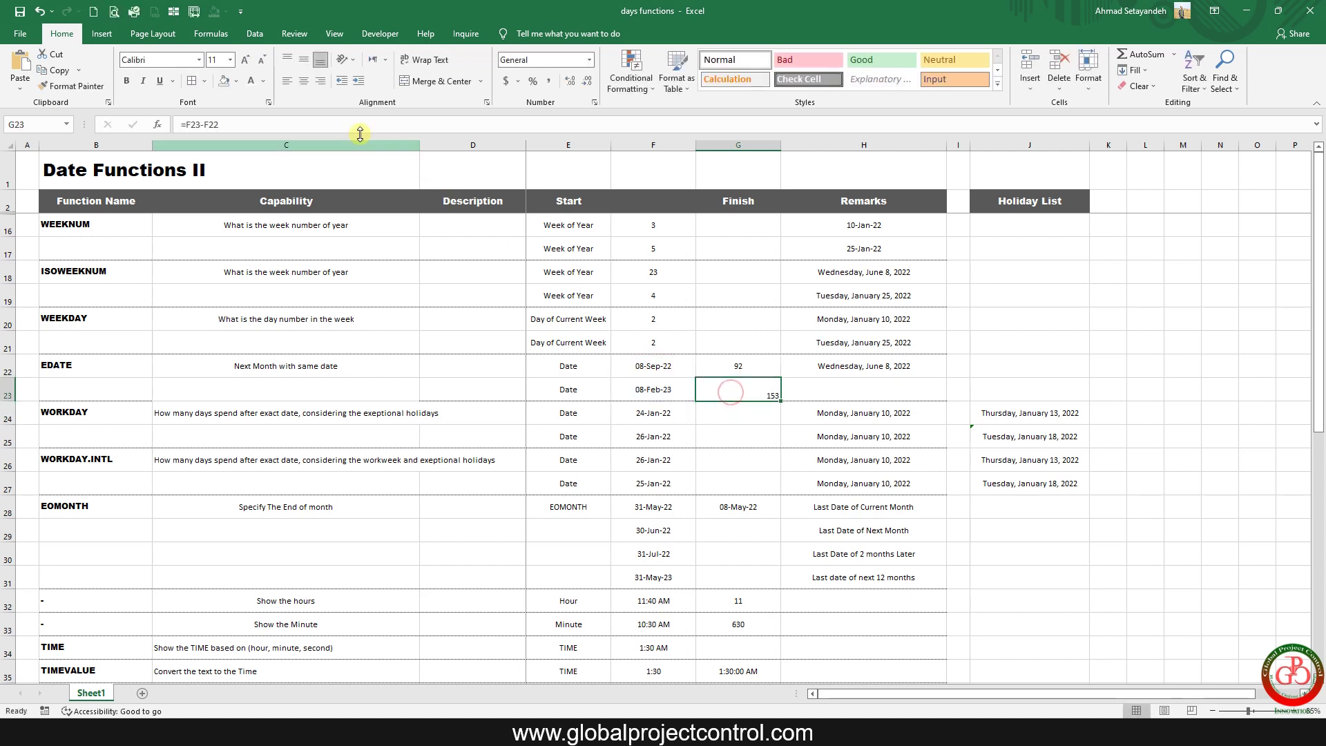
left_click(304, 81)
left_click(306, 61)
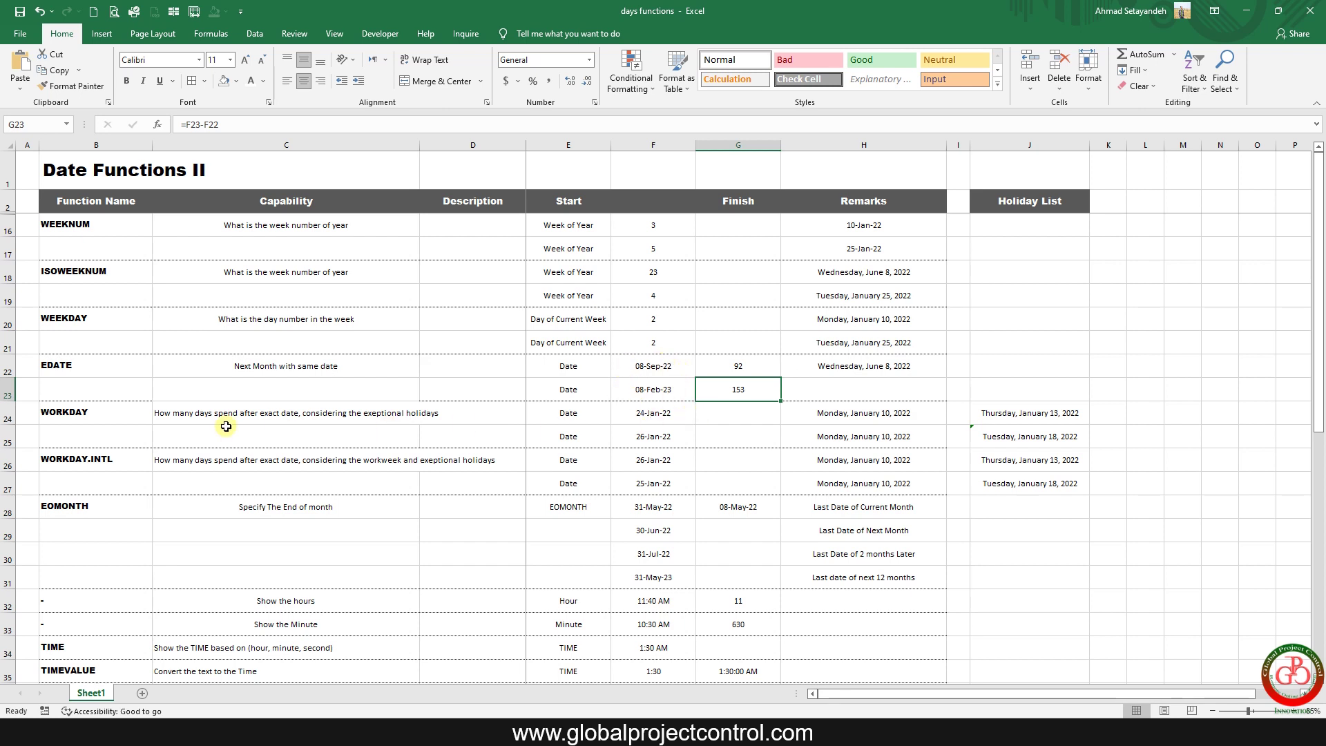
Step: Enter a WORKDAY formula in F24 with start date H24, 10 days and the holiday range J24:J25
left_click(102, 418)
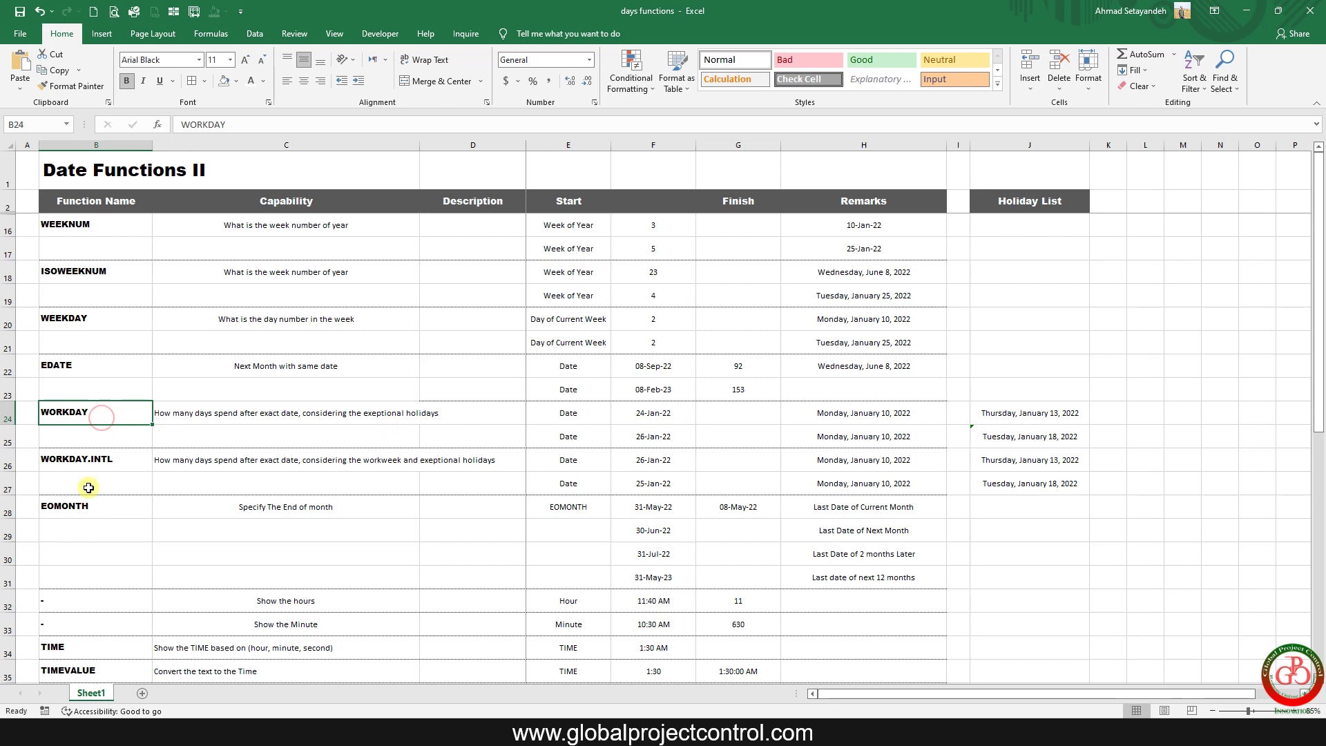
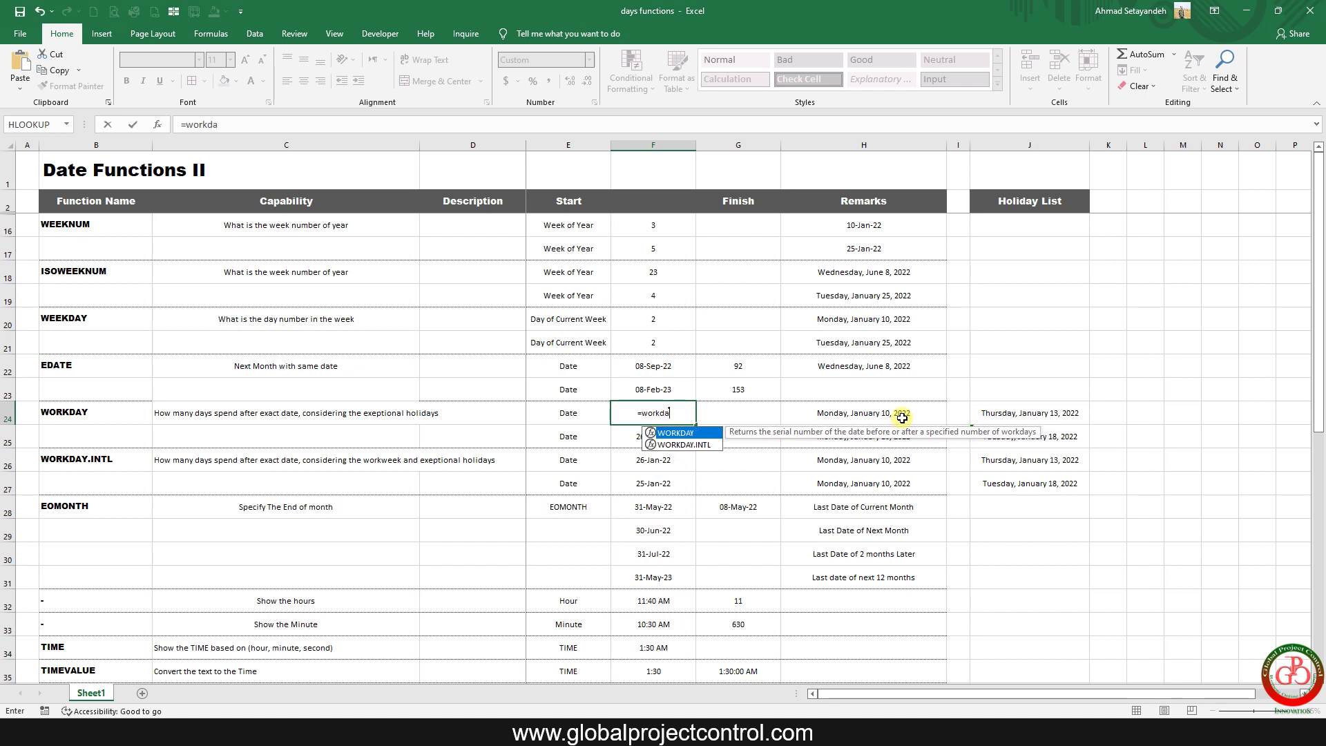
type("(")
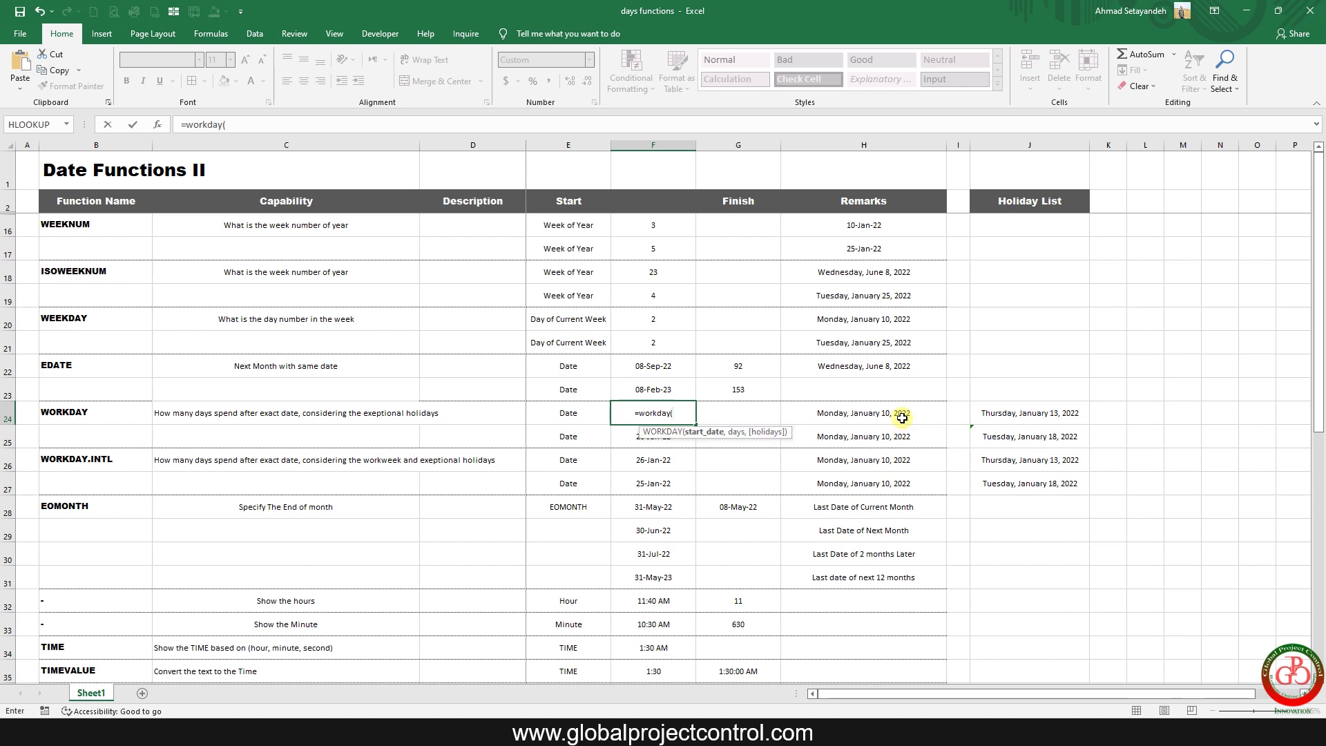
left_click(841, 411)
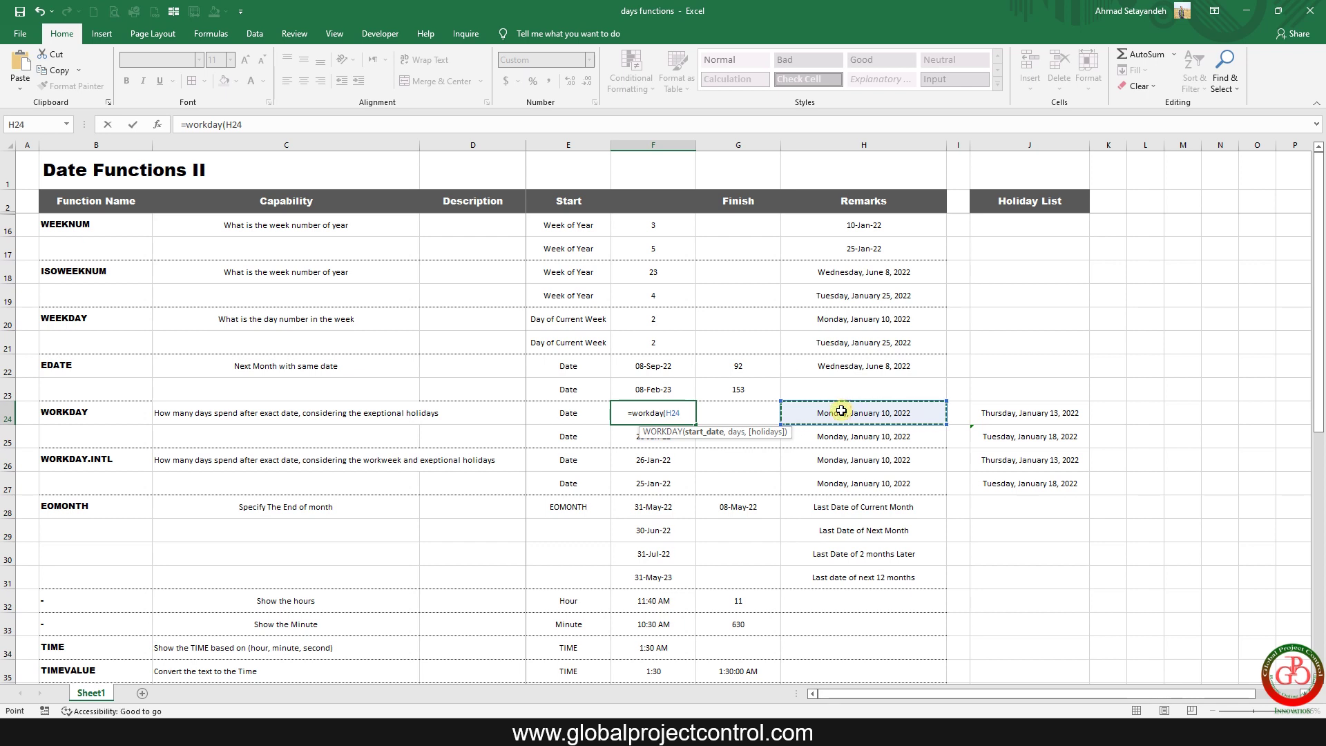
type(",")
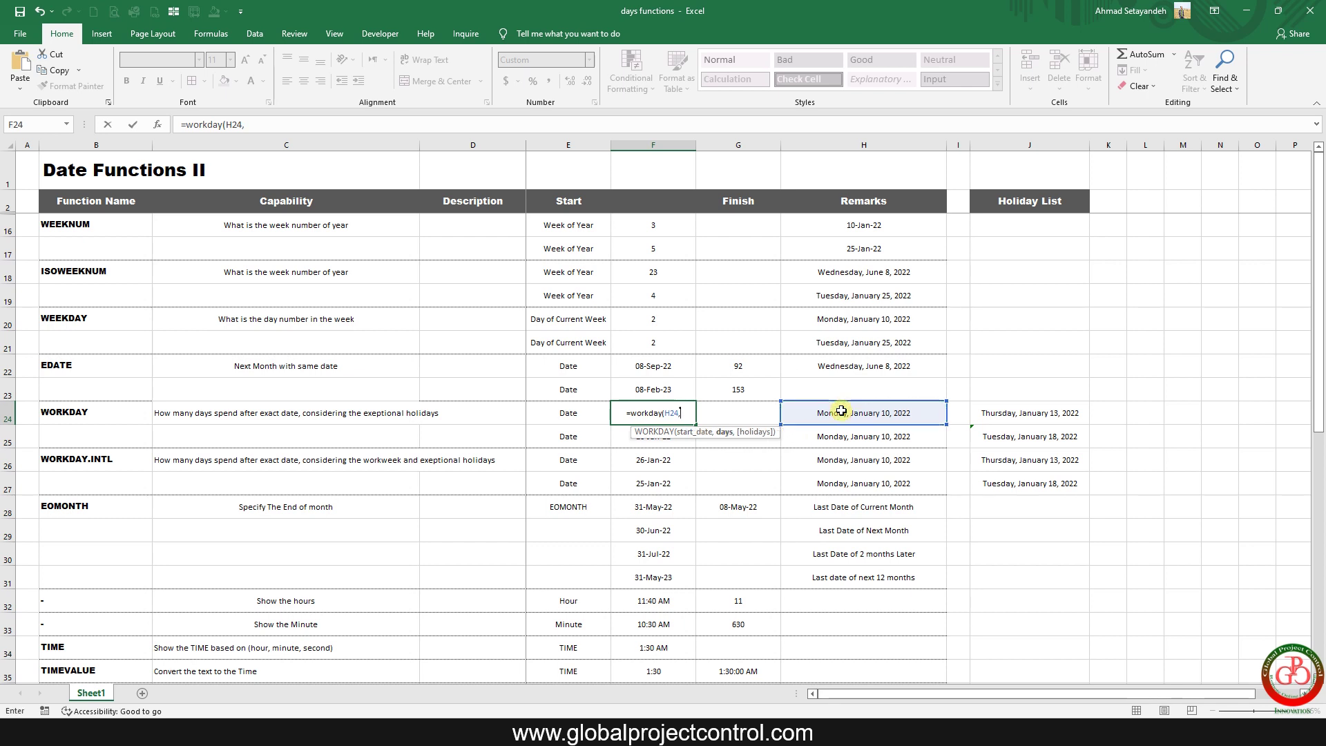
type("10")
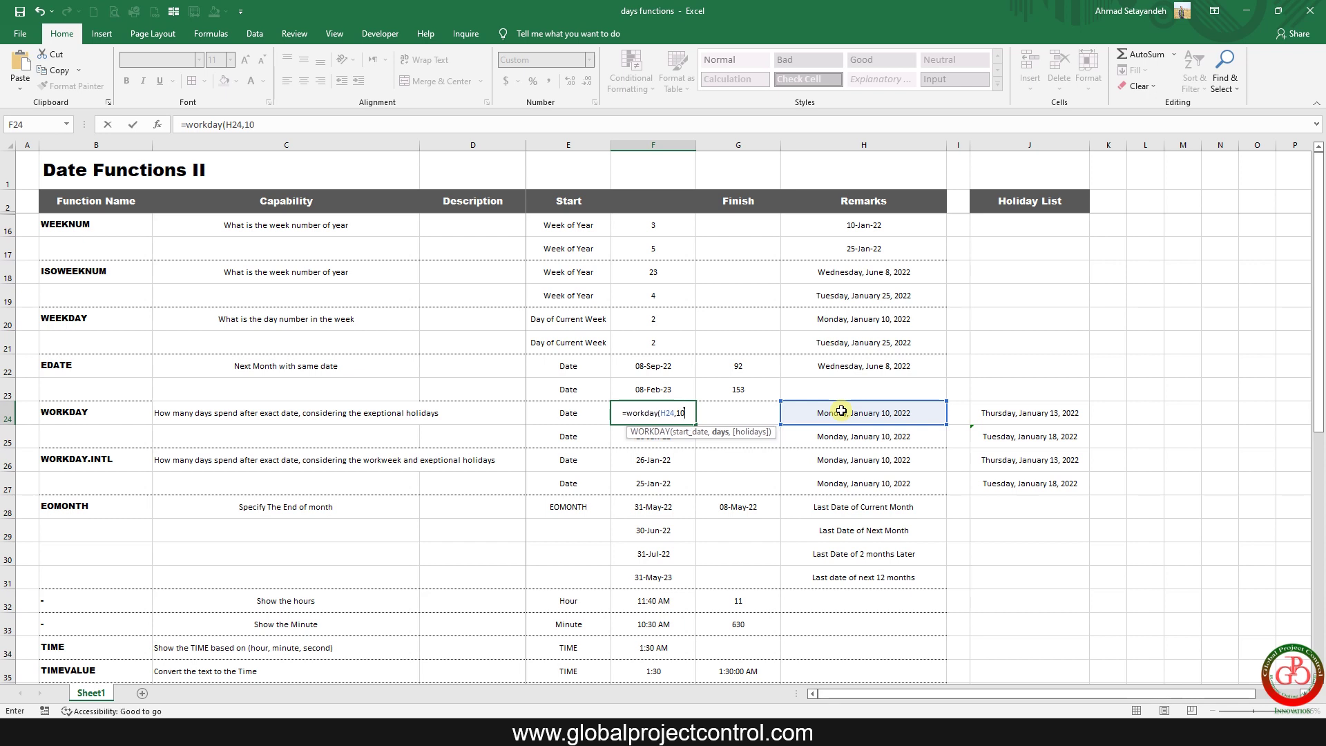
type(",")
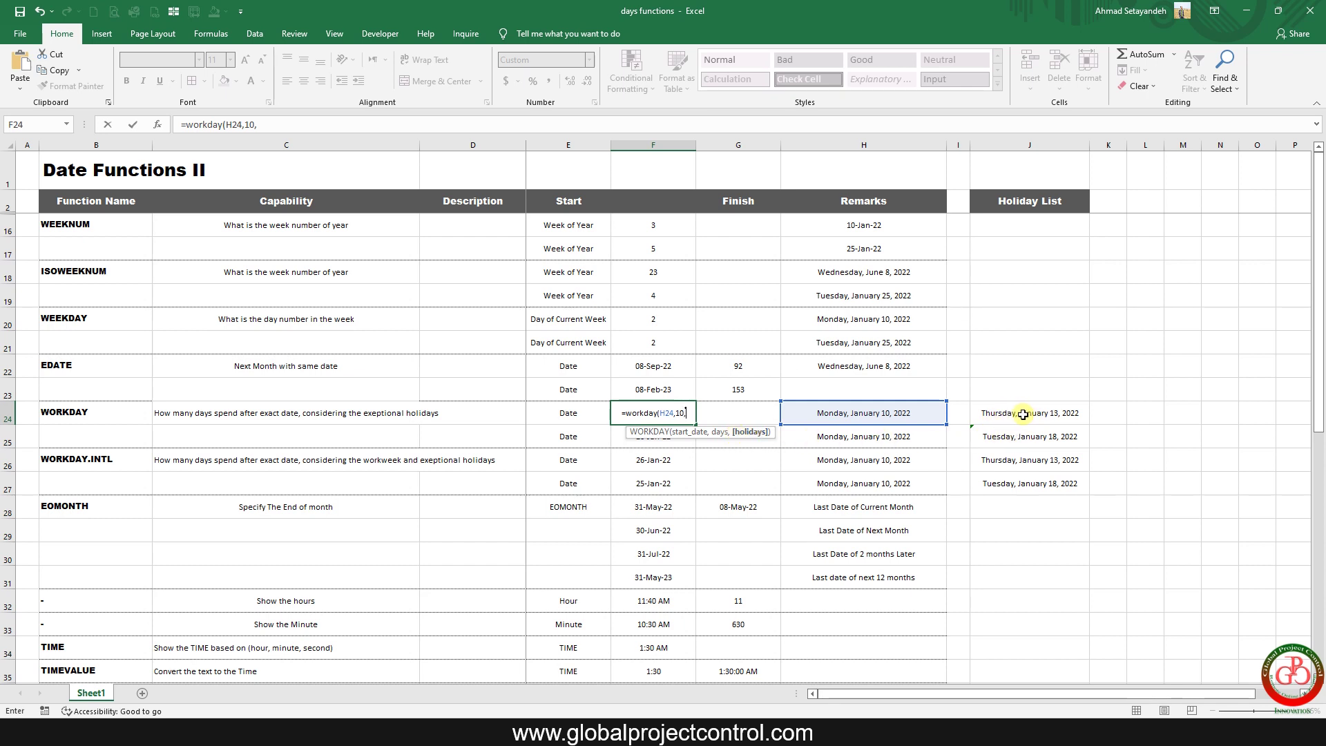
left_click_drag(1023, 414, 1023, 437)
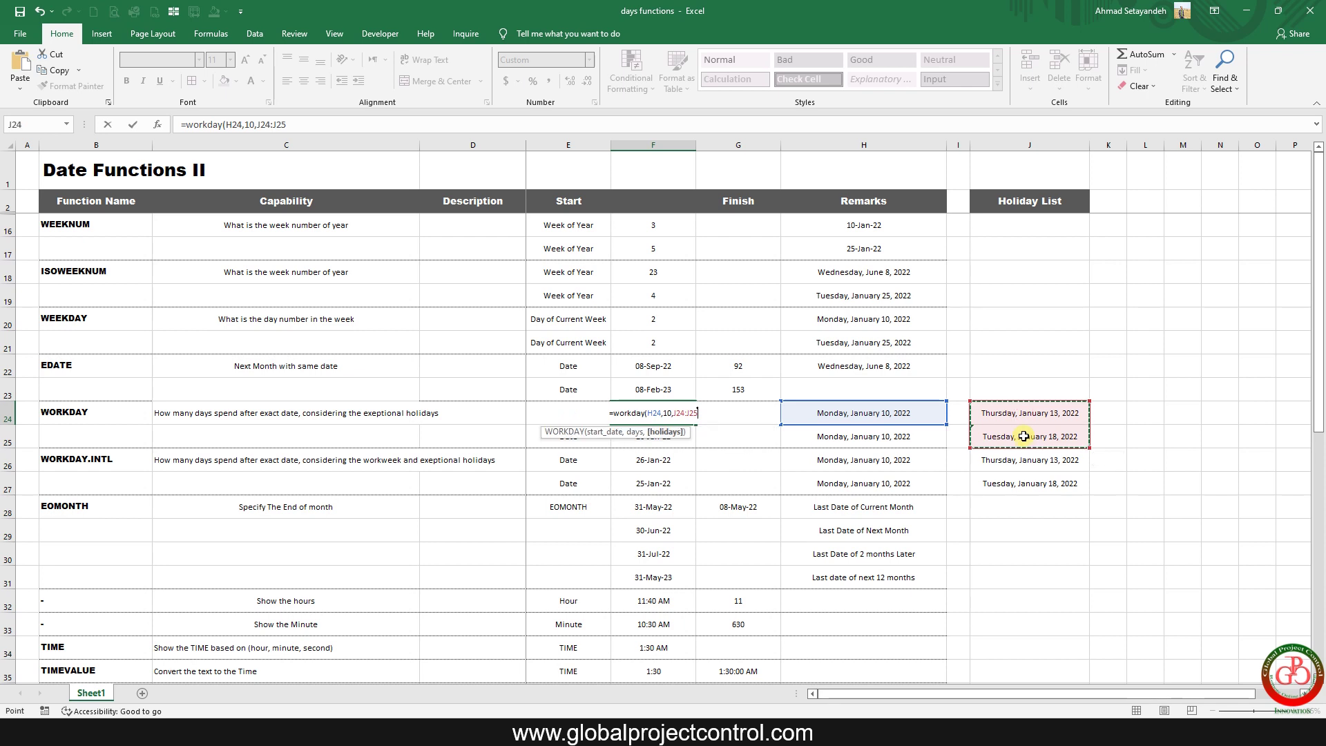
type(")")
key("Return")
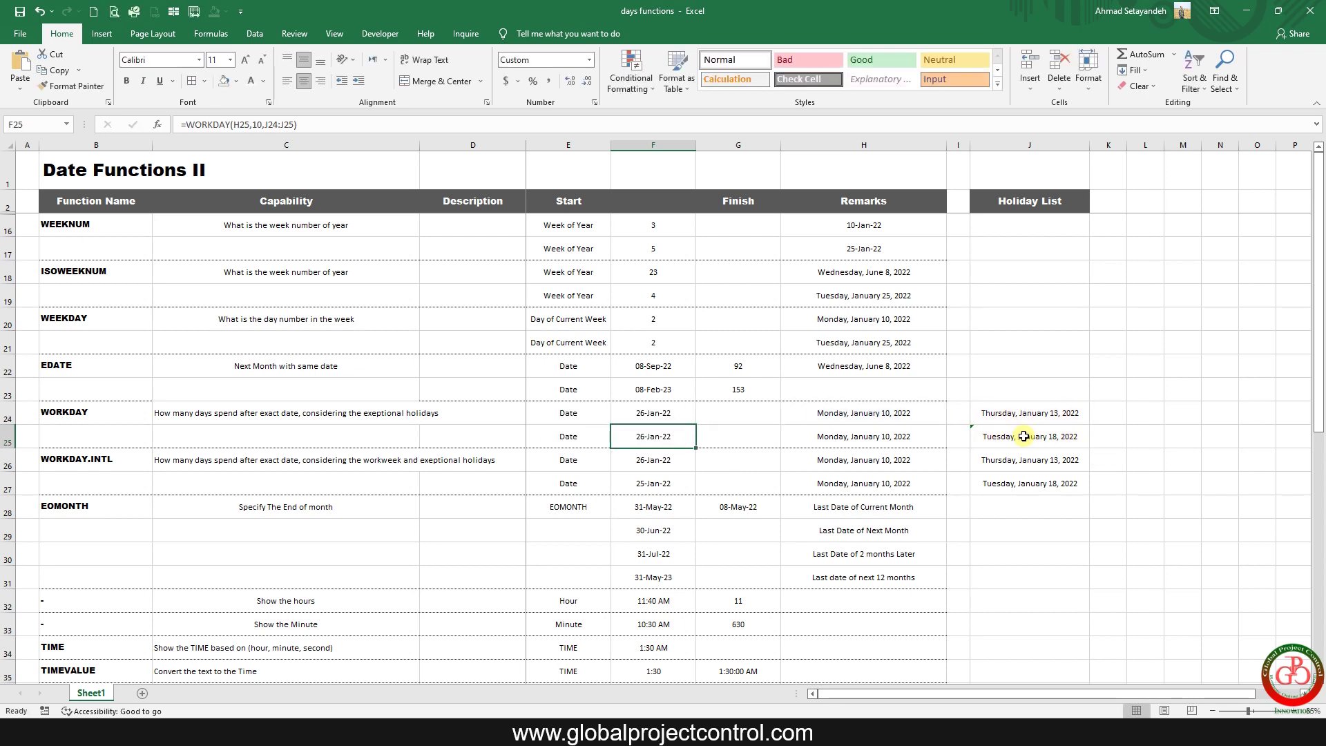
Step: Enter a WORKDAY formula in F25 with start date H25, 10 days and an empty holidays argument
left_click(674, 413)
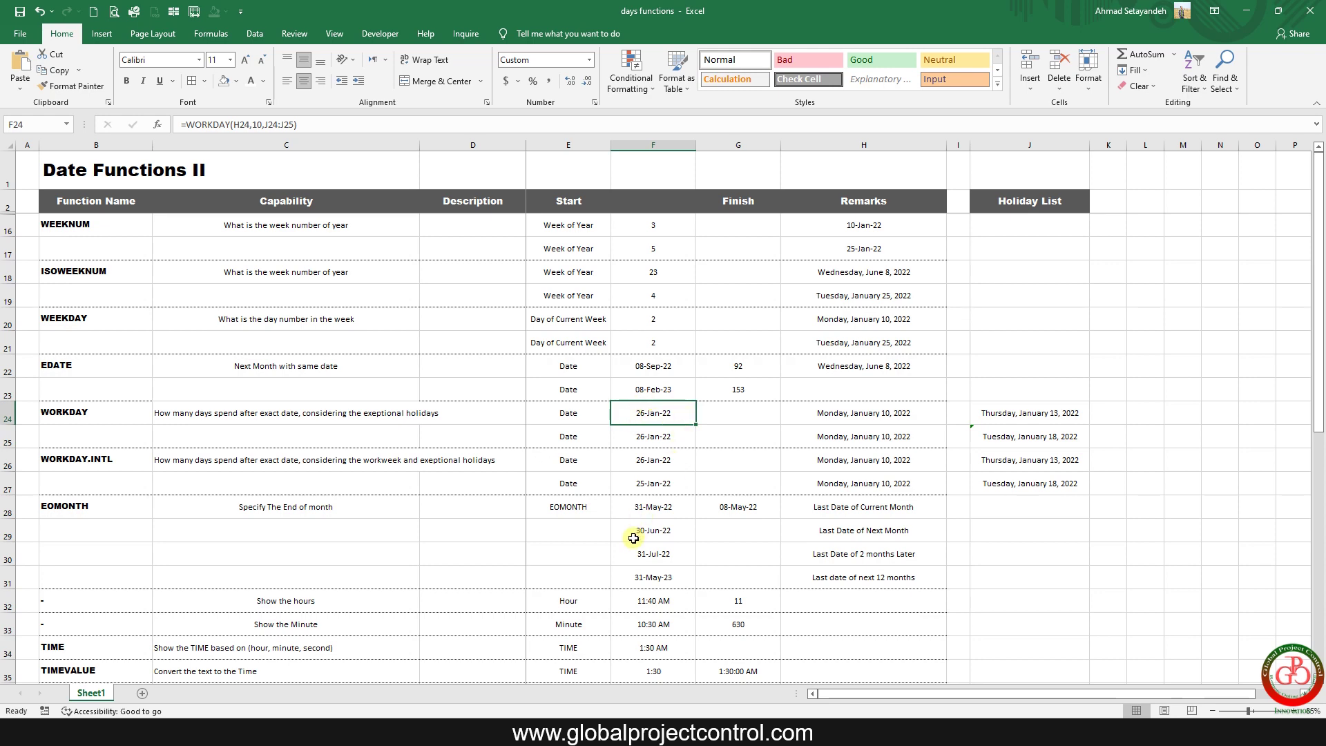
scroll(633, 538, "up", 1)
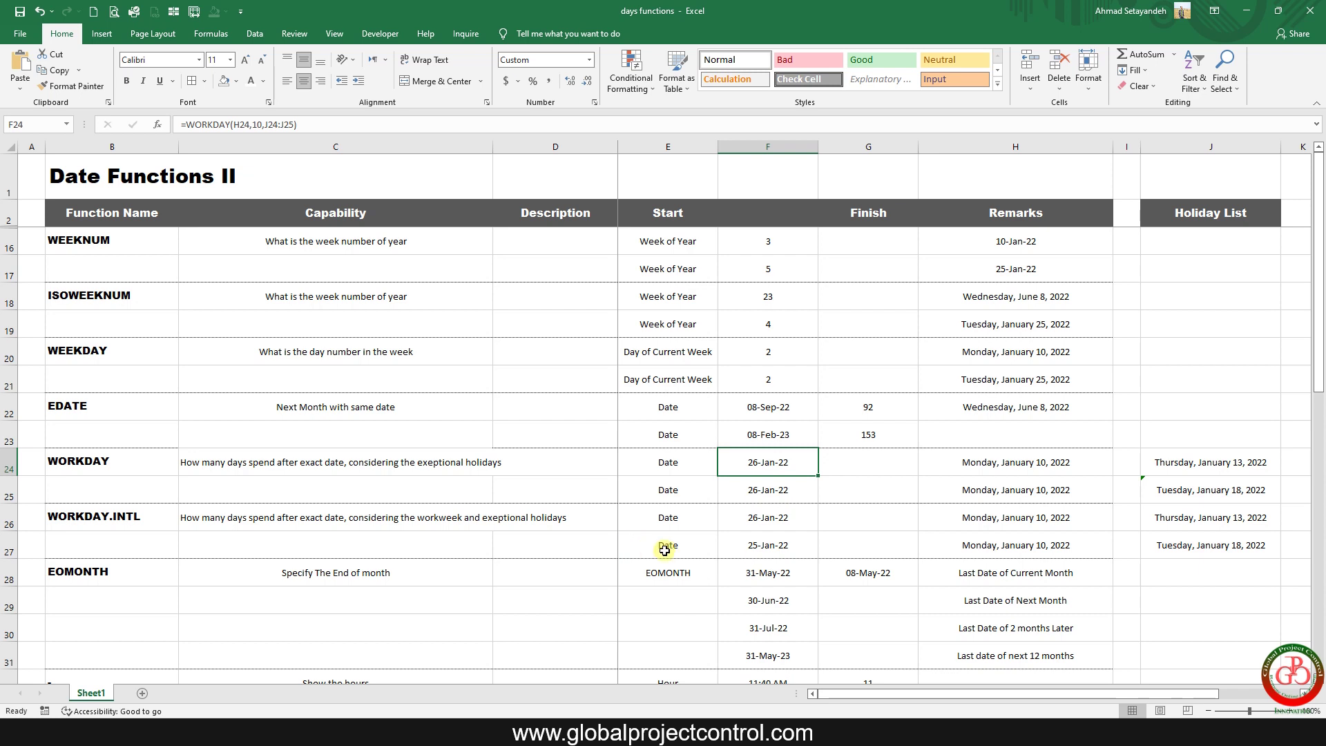
left_click(773, 489)
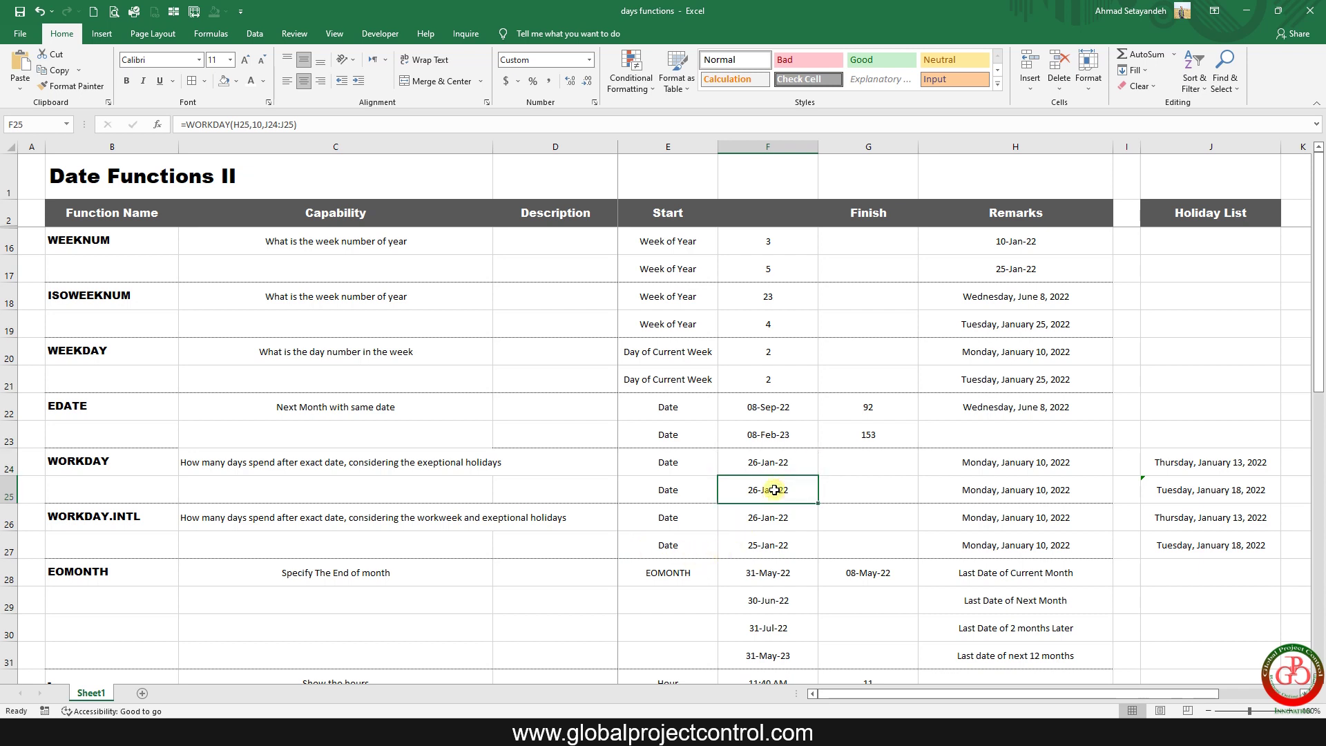
type("=")
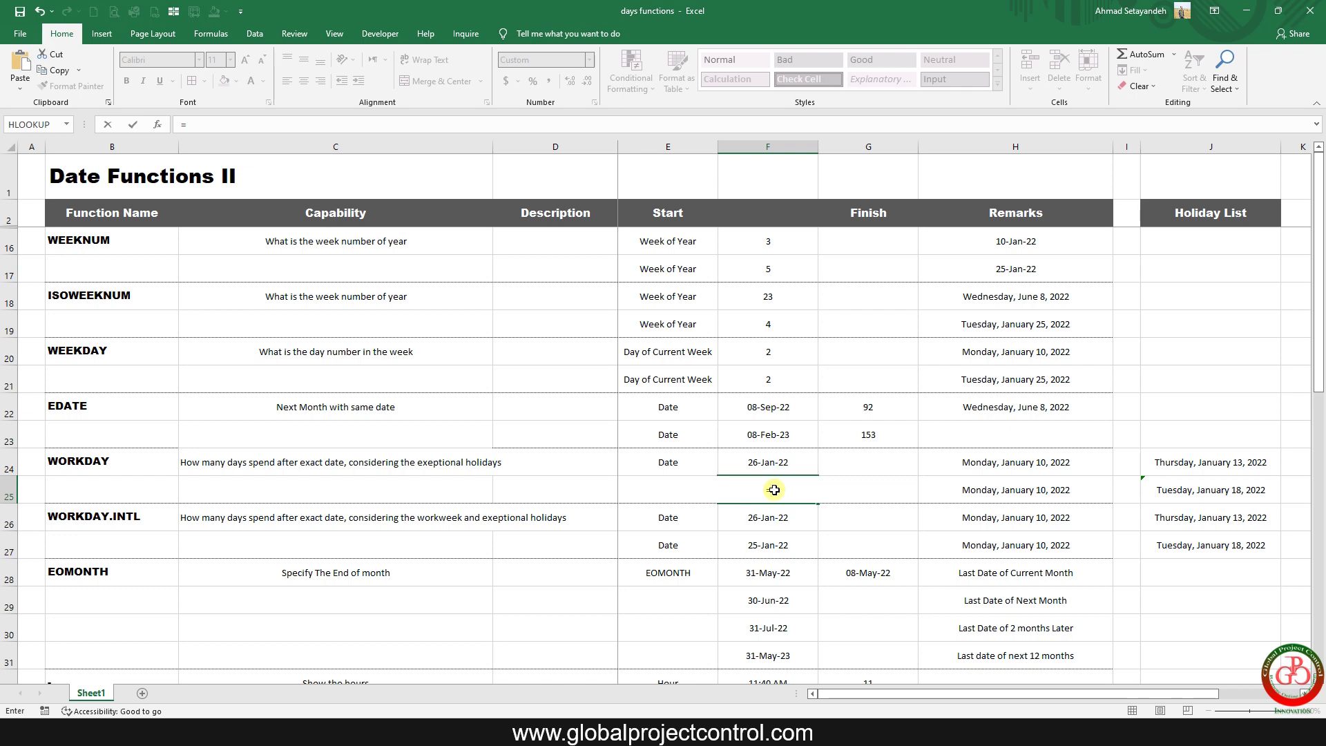
type("wor")
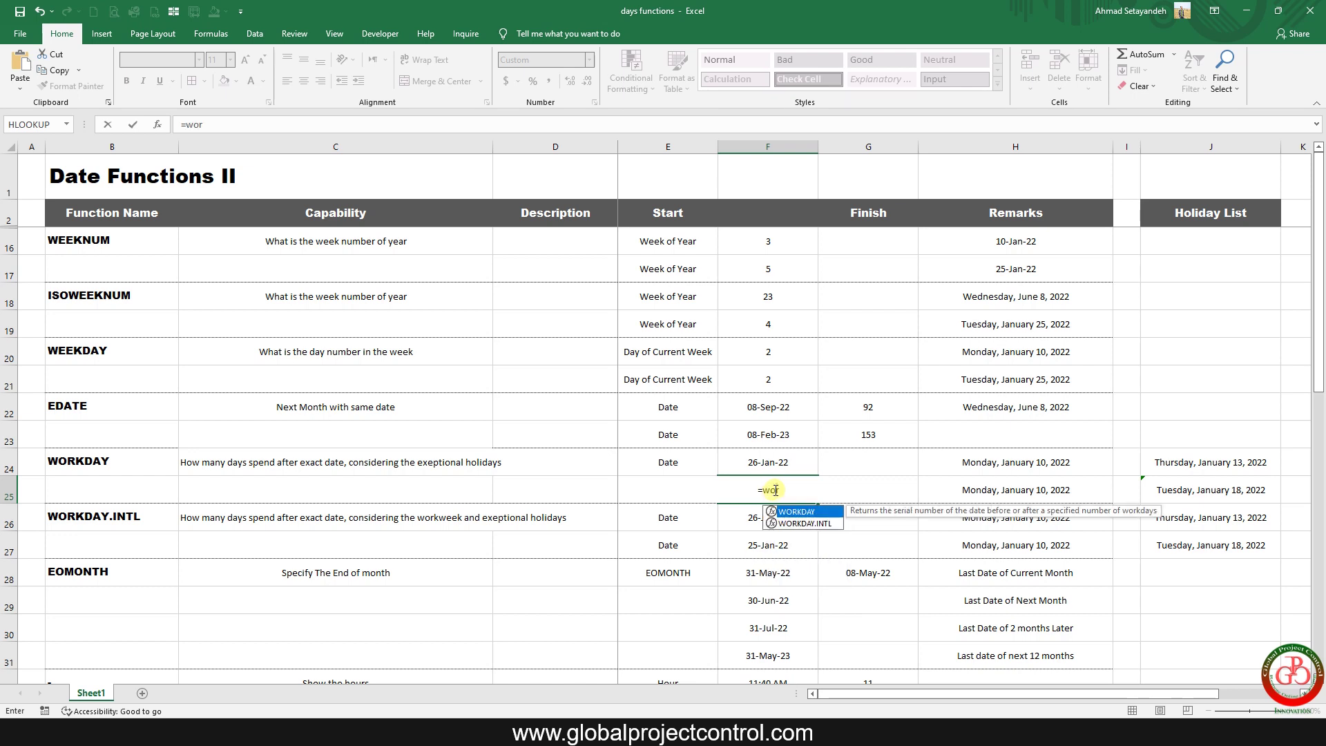
type("kday(")
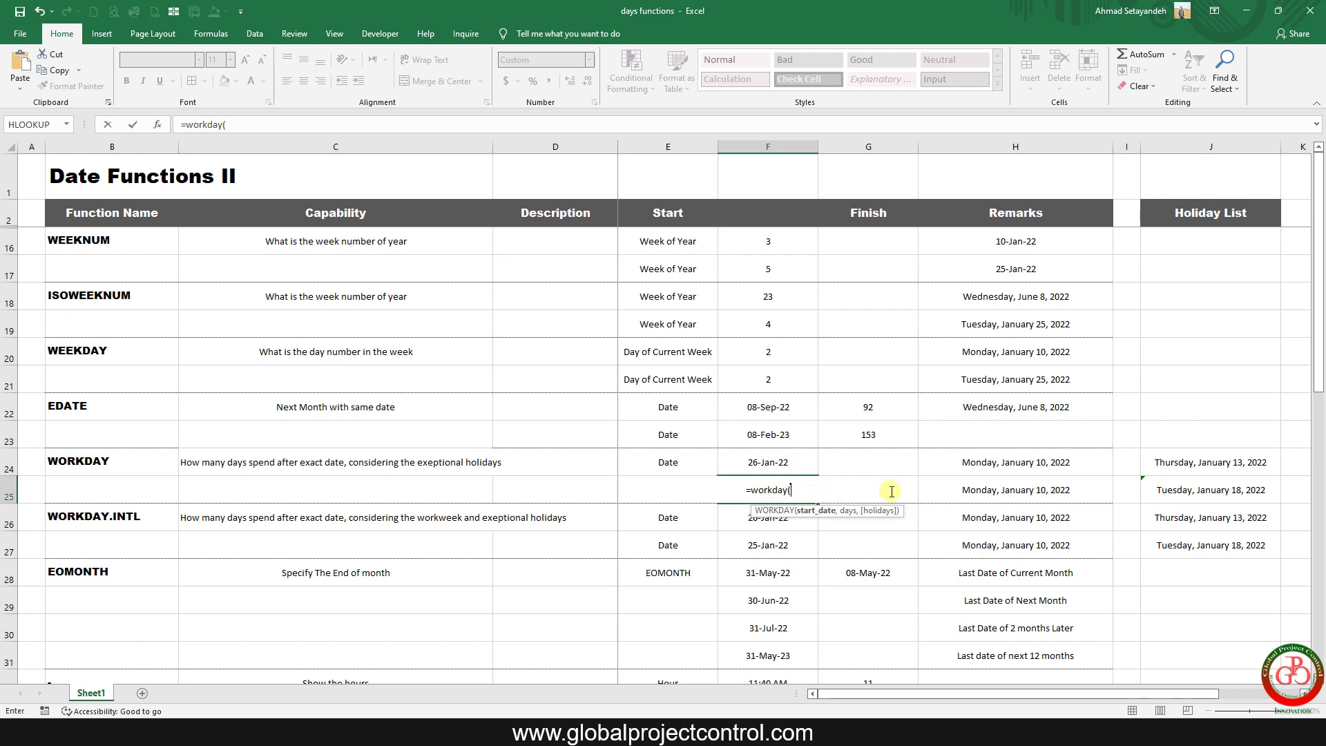
left_click(1032, 488)
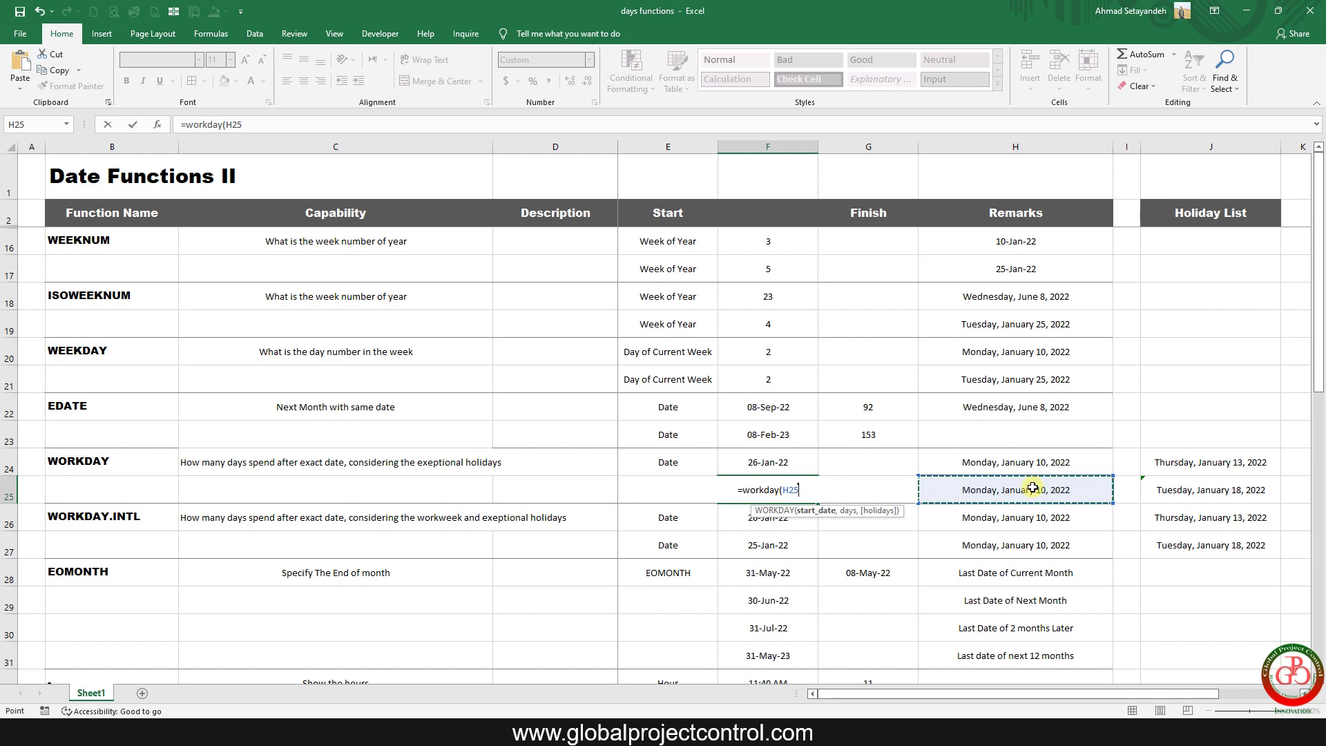
type(",")
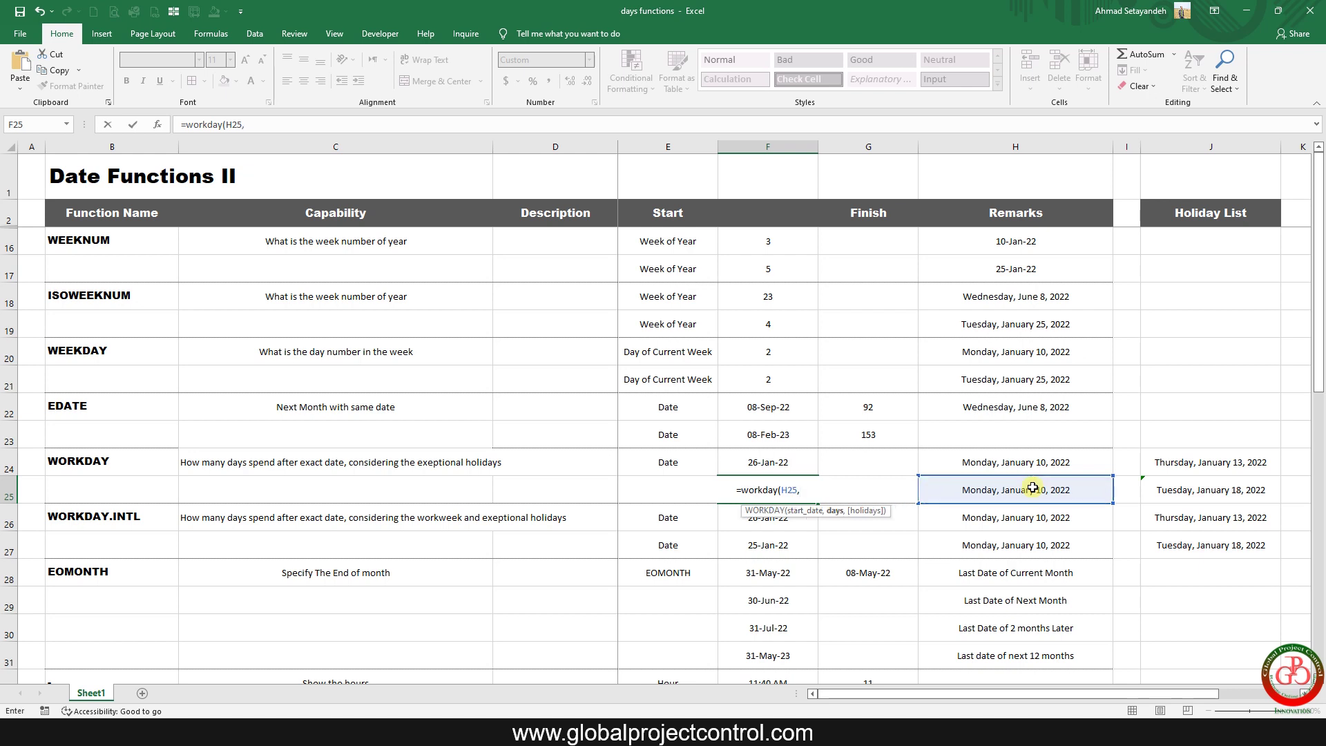
type("10,")
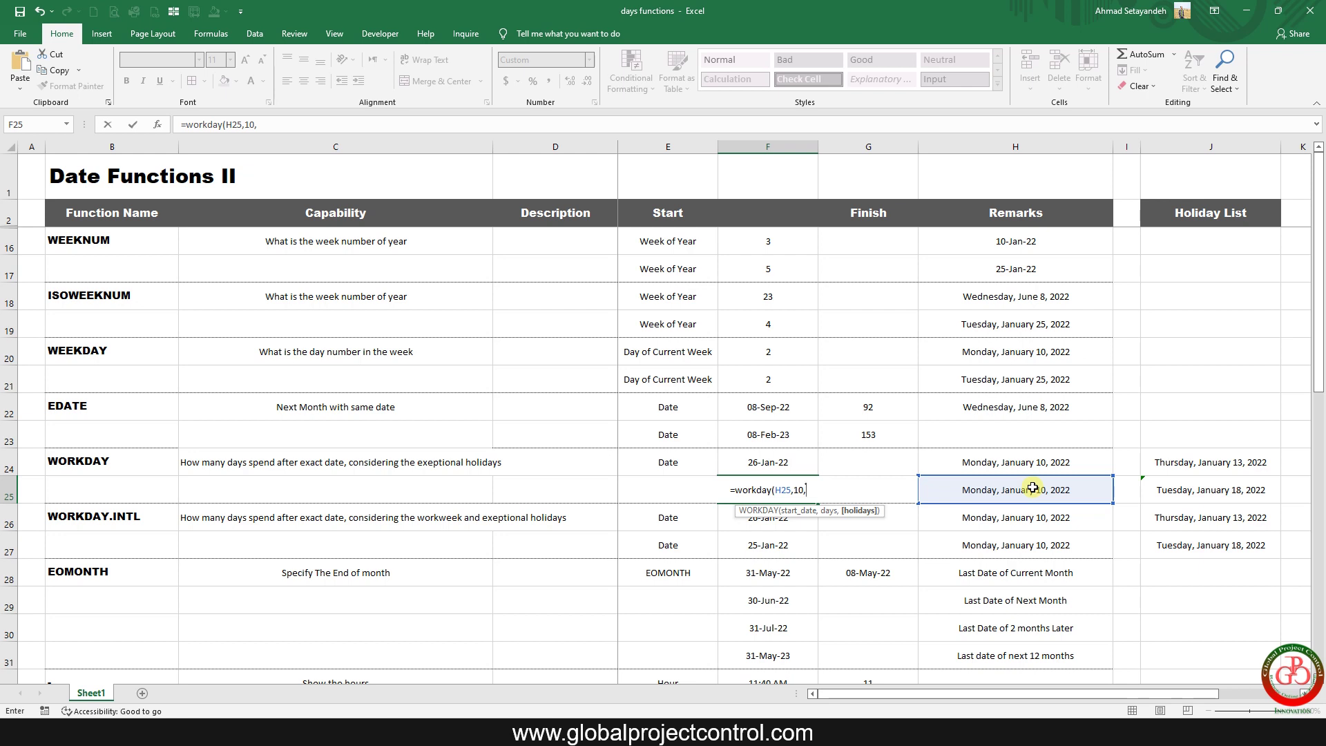
key("Return")
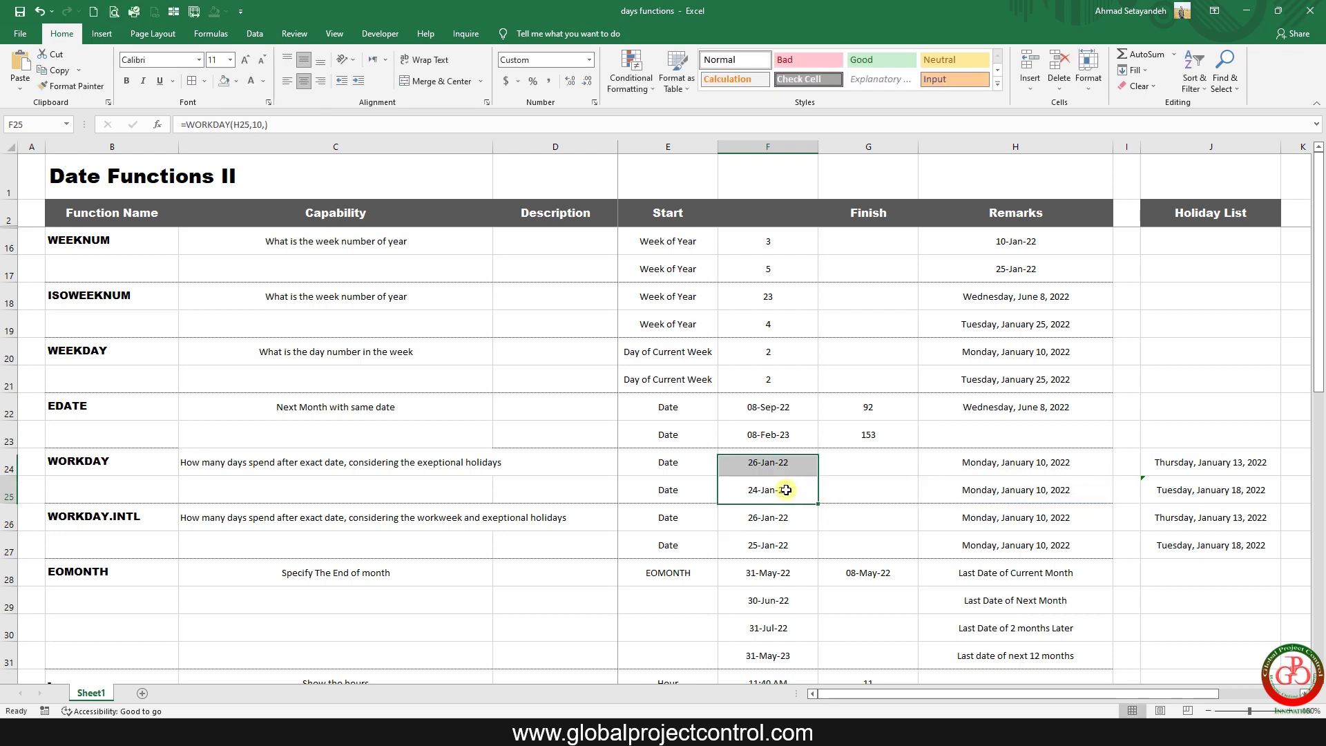
left_click(788, 490)
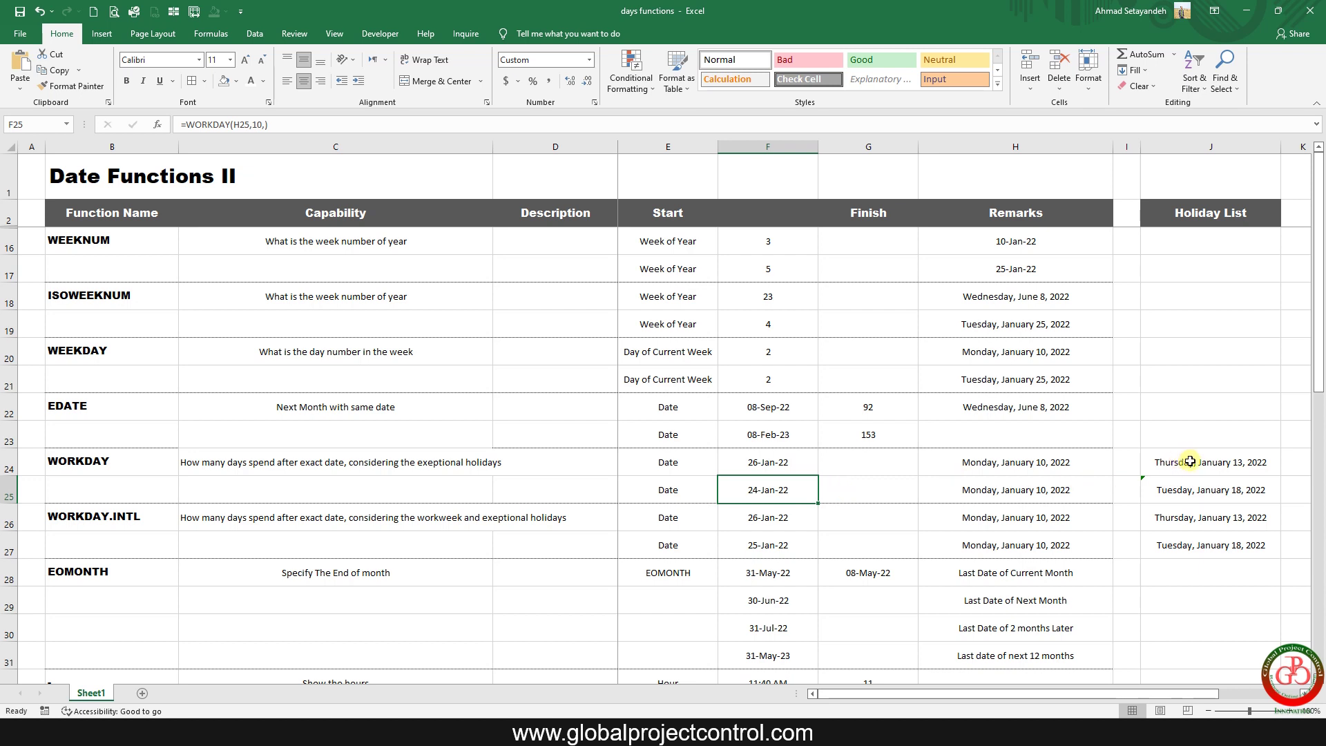
left_click_drag(1189, 461, 1185, 492)
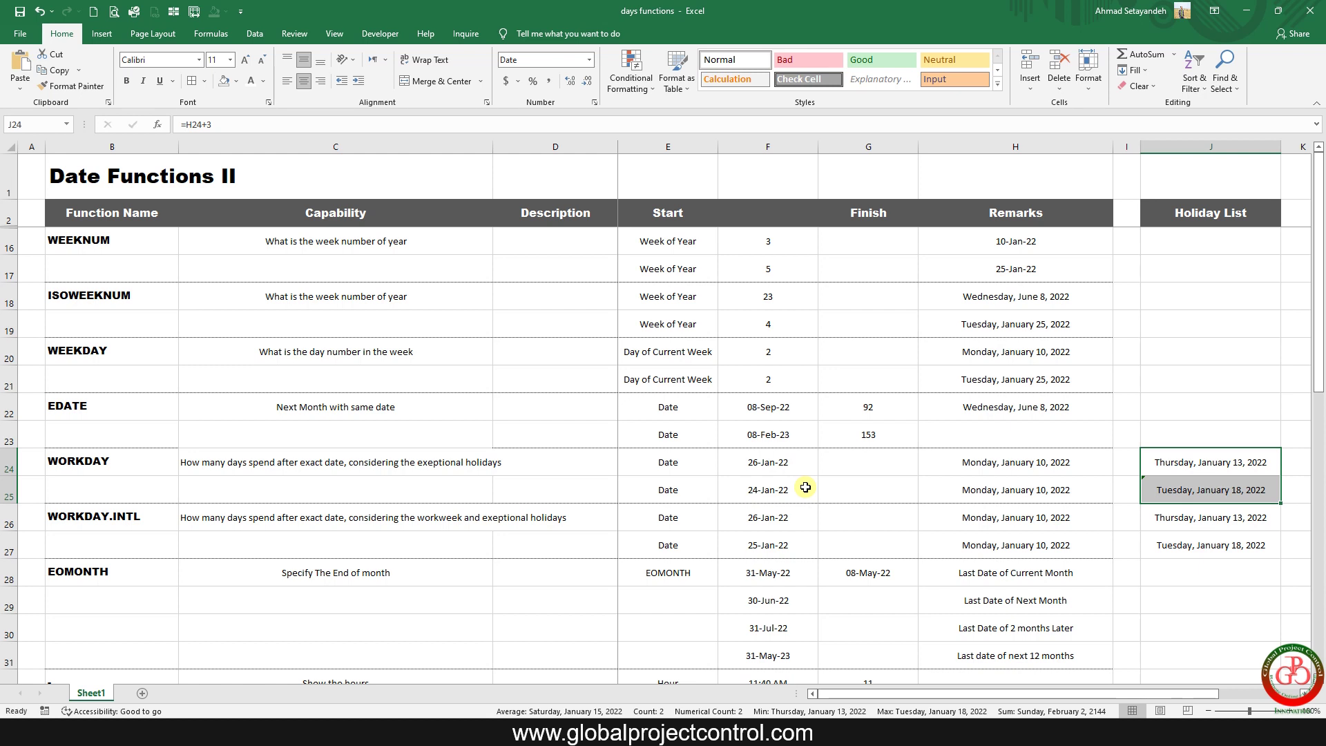
Step: Enter a WORKDAY.INTL formula in F26 with start date H26, 10 days, weekend option 1 (Saturday, Sunday) and holiday range J26:J27
scroll(806, 487, "down", 1)
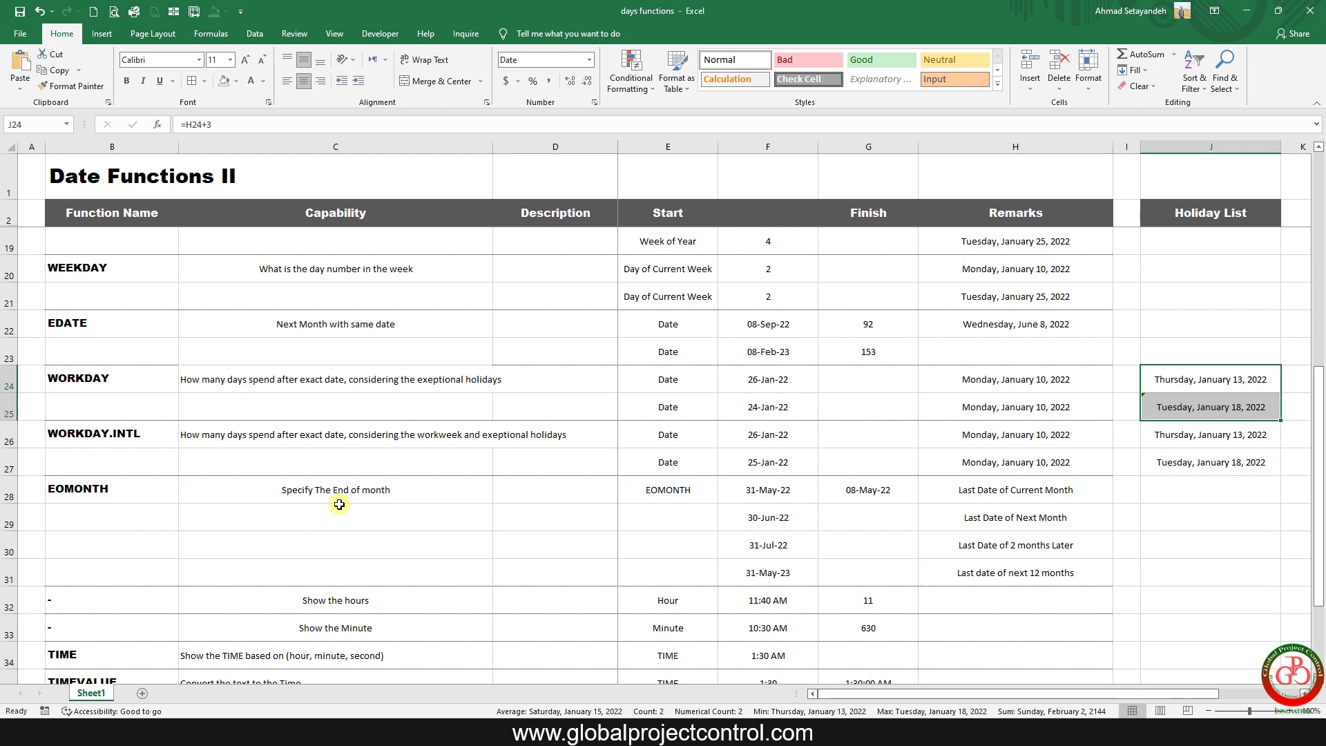
left_click(778, 435)
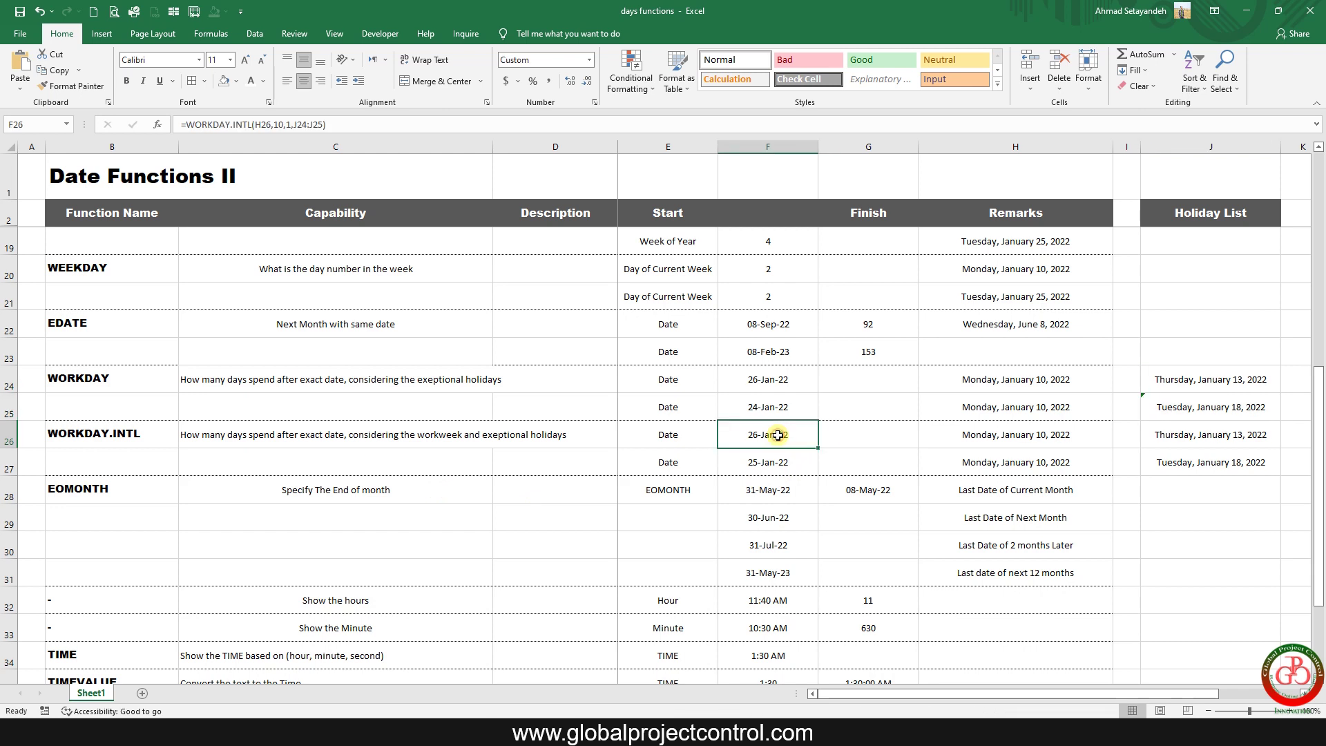
type("=w")
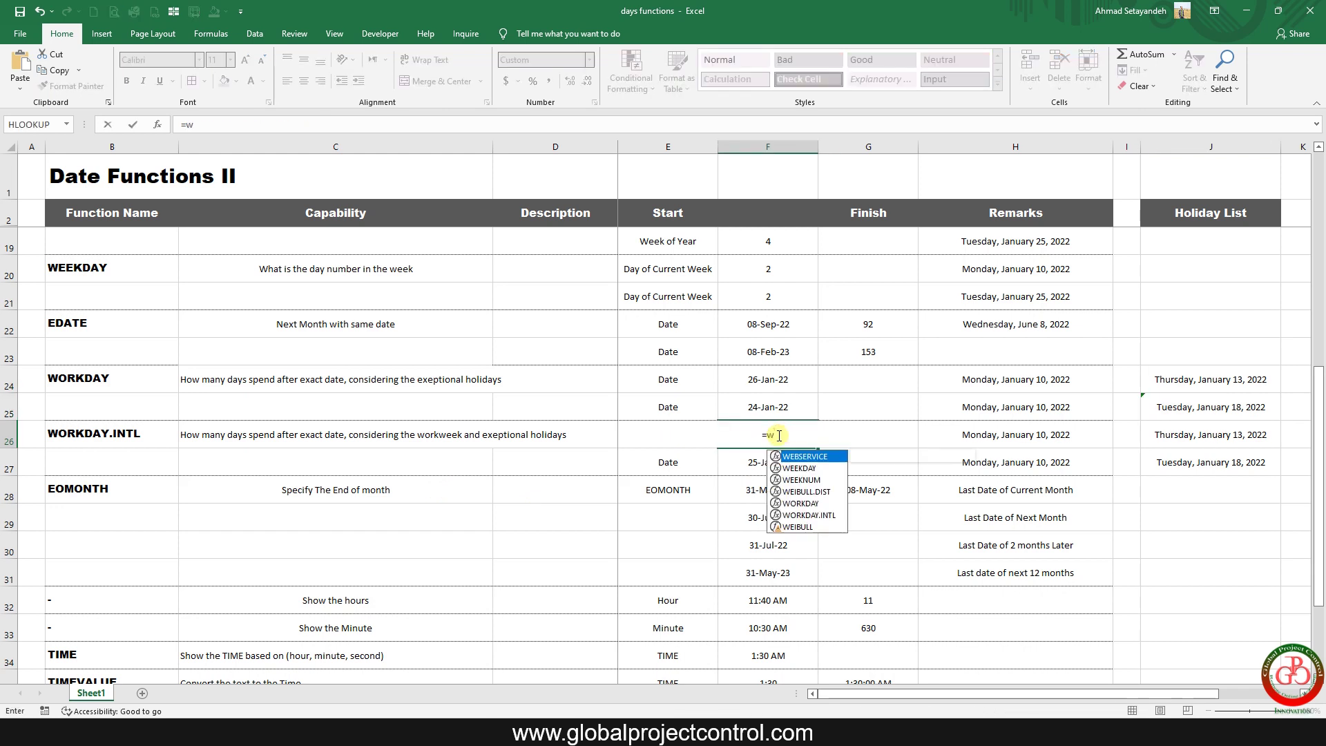
type("ork")
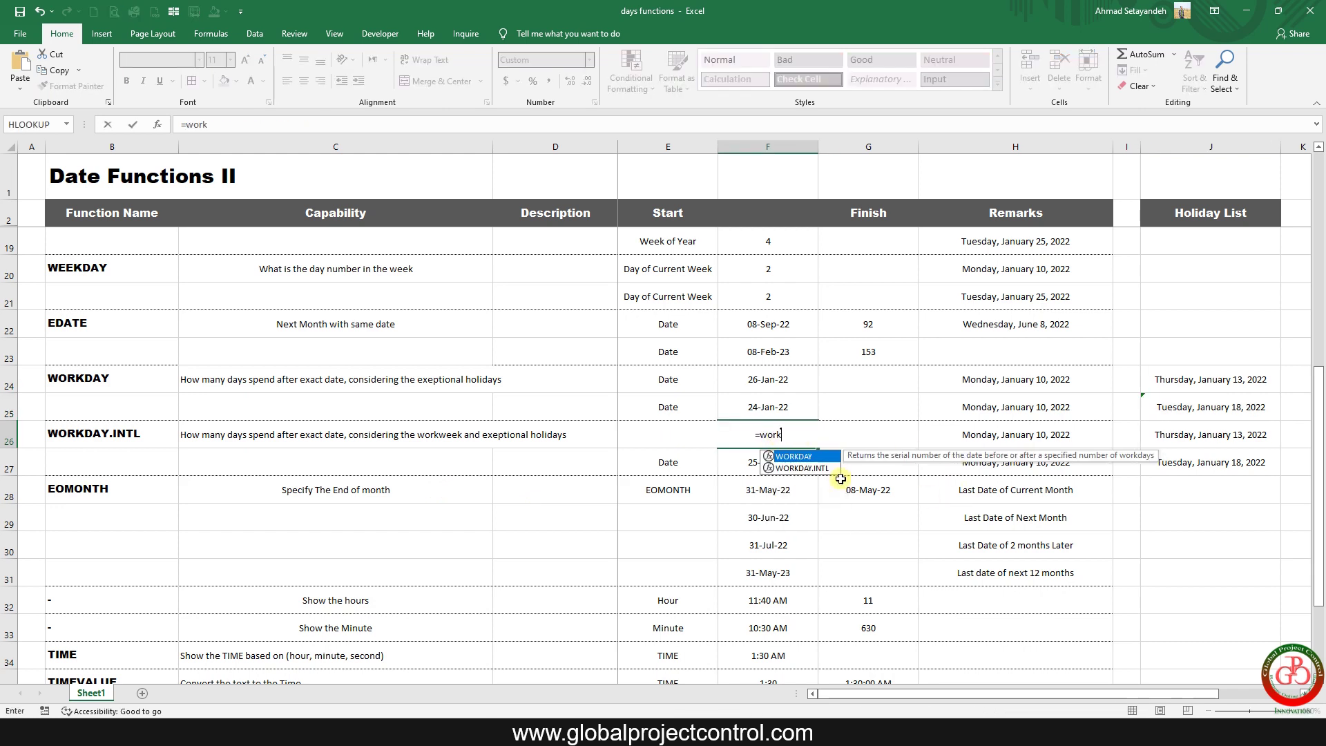
double_click(802, 467)
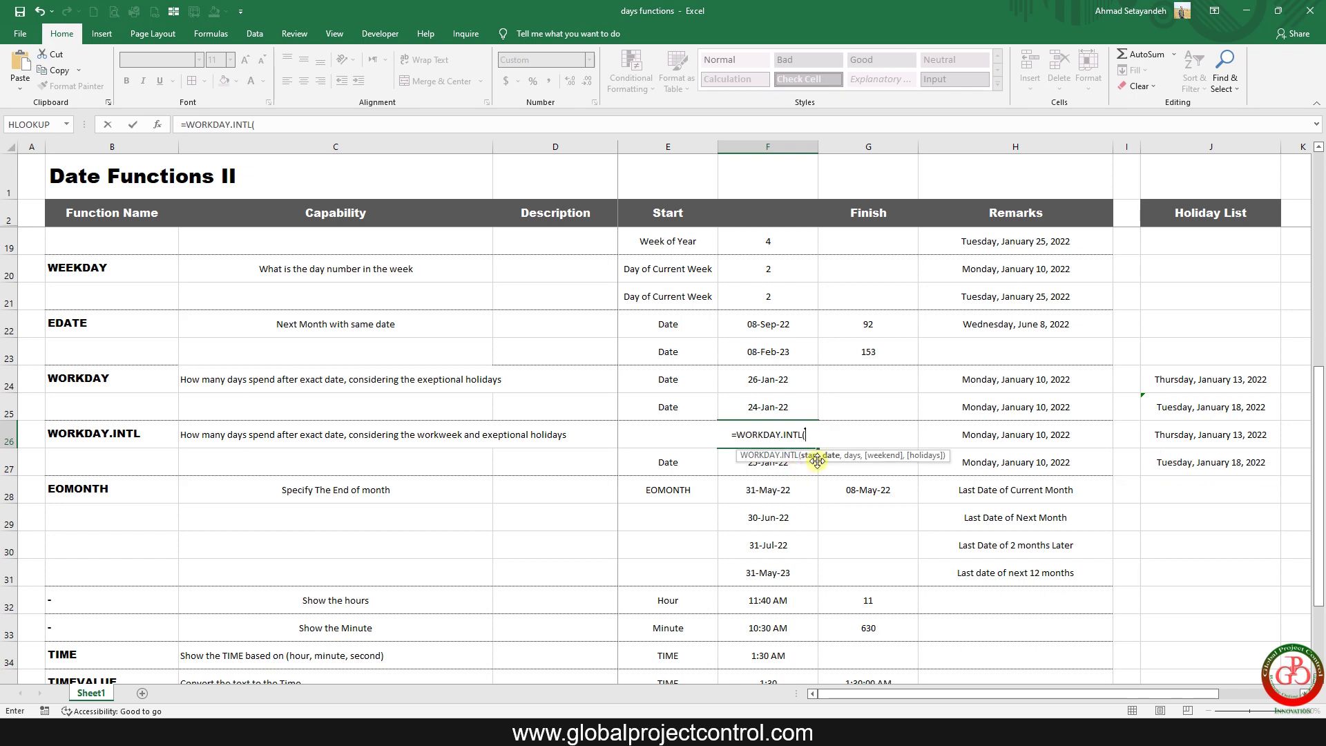
left_click(1049, 436)
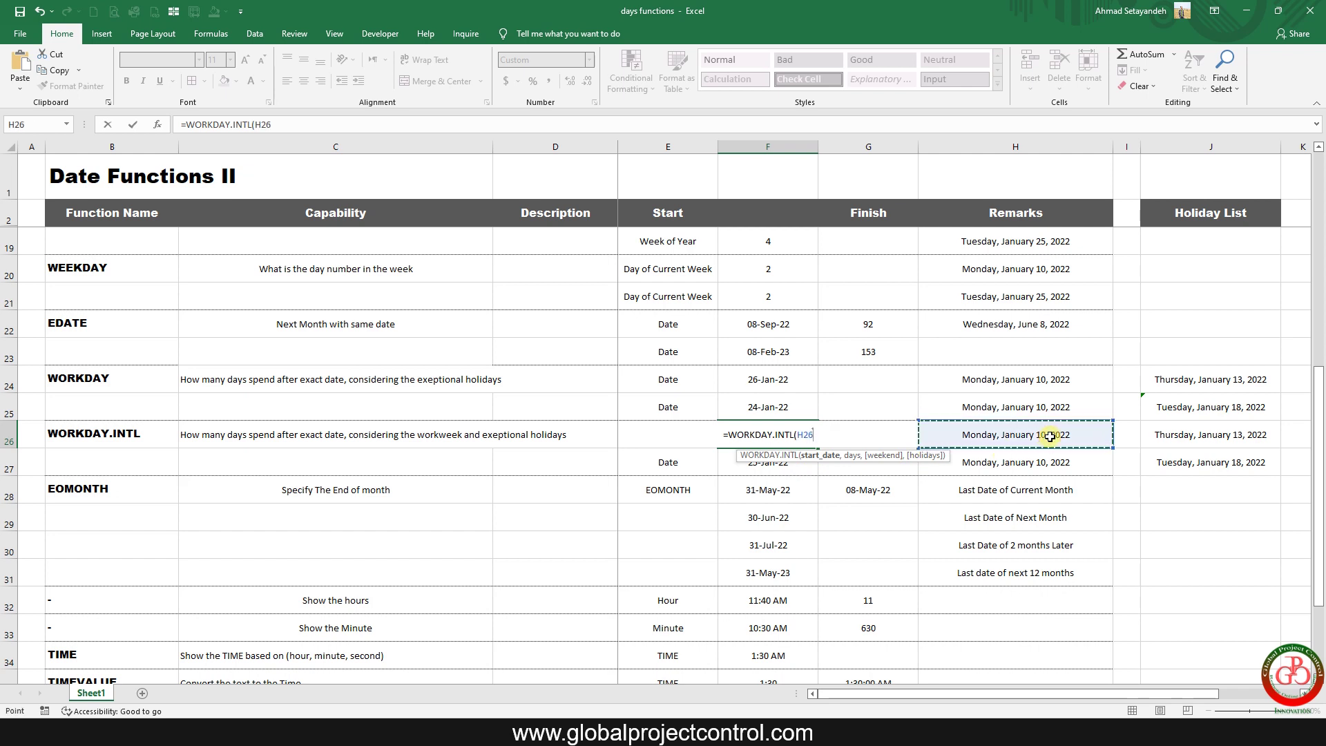
type(",")
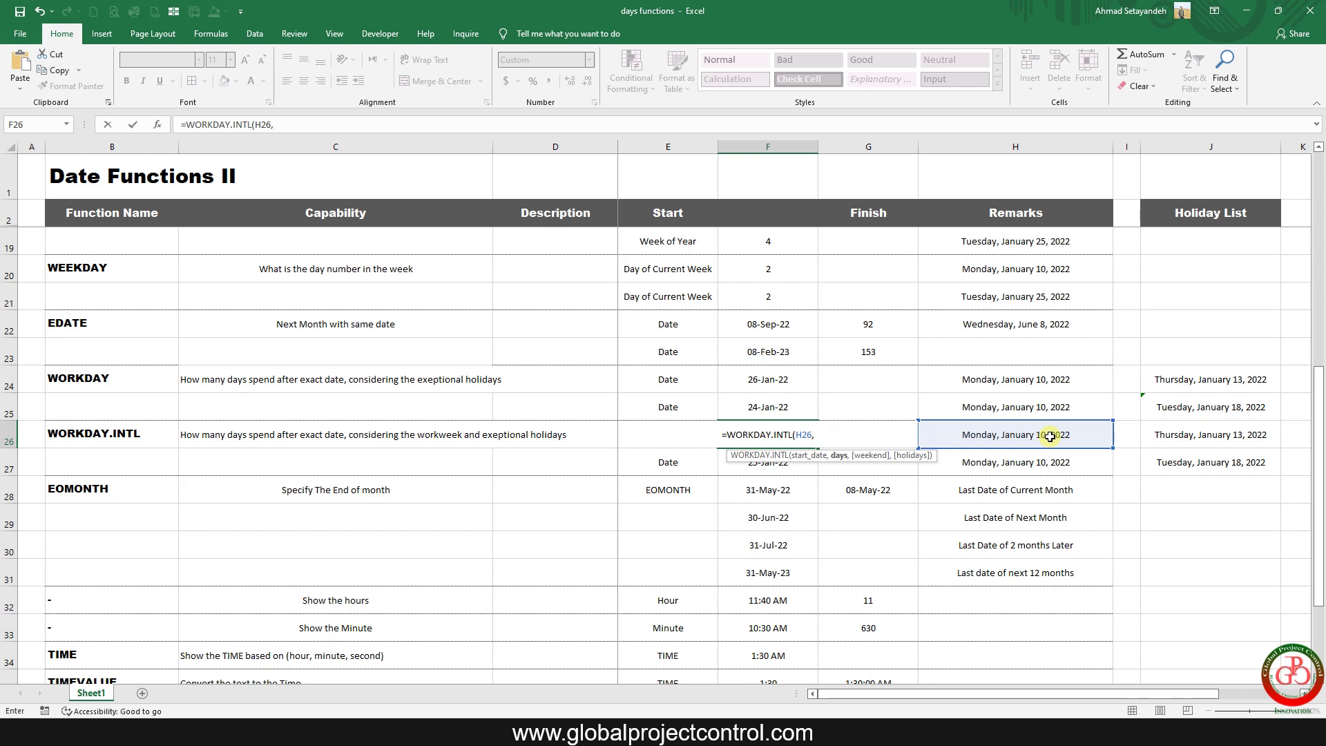
type("10,")
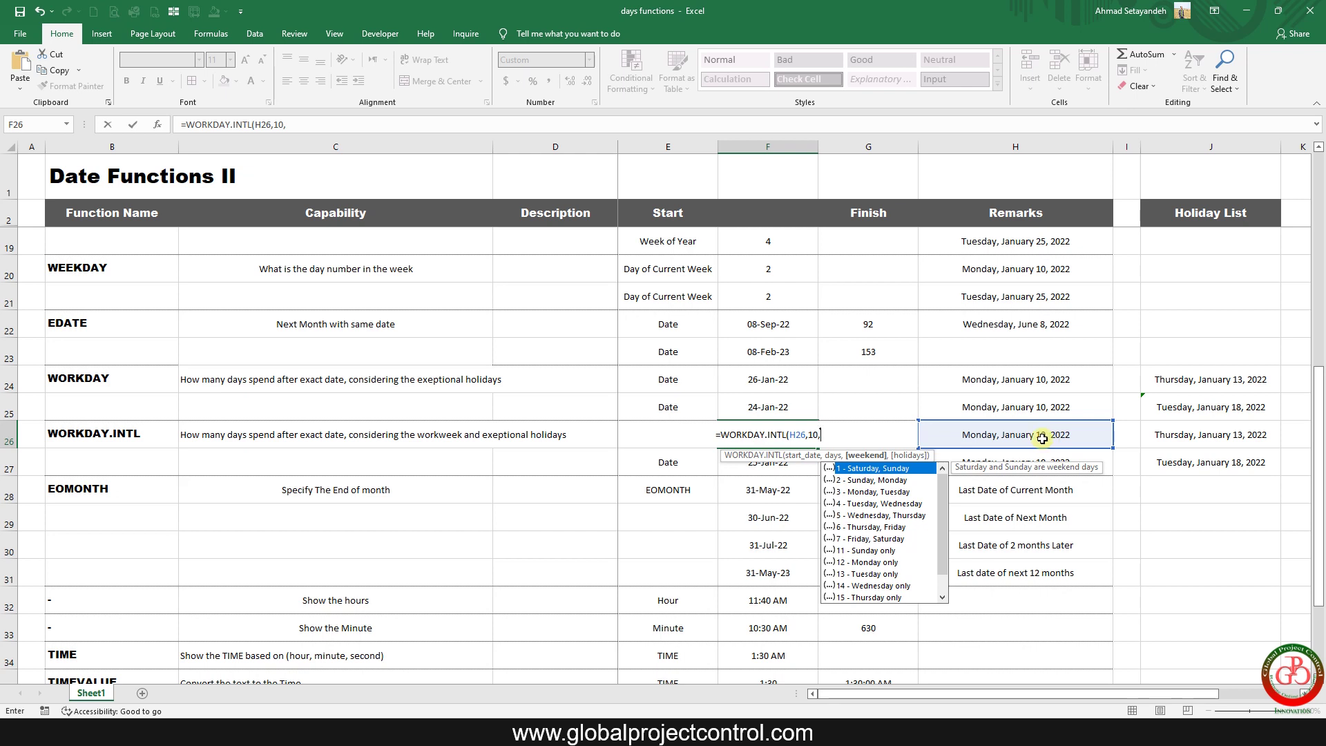
double_click(865, 470)
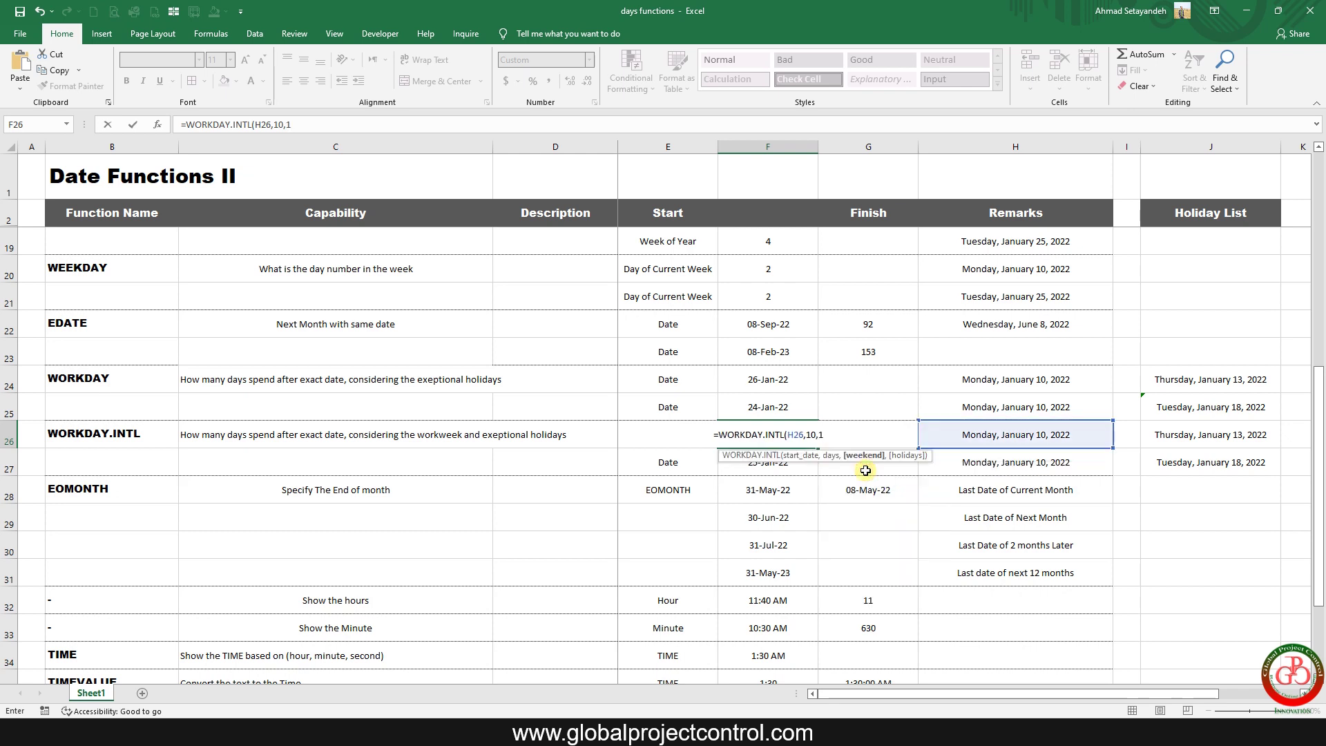
type(",")
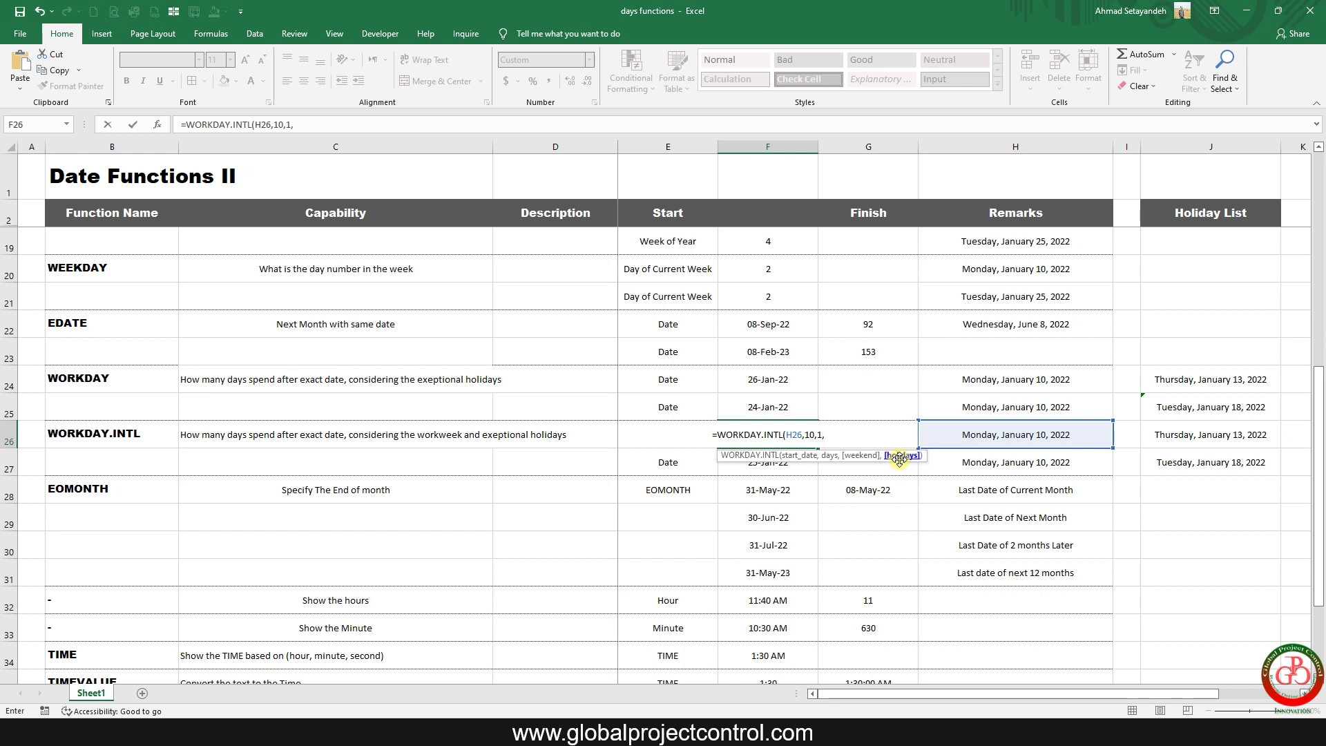
left_click_drag(1195, 431, 1195, 459)
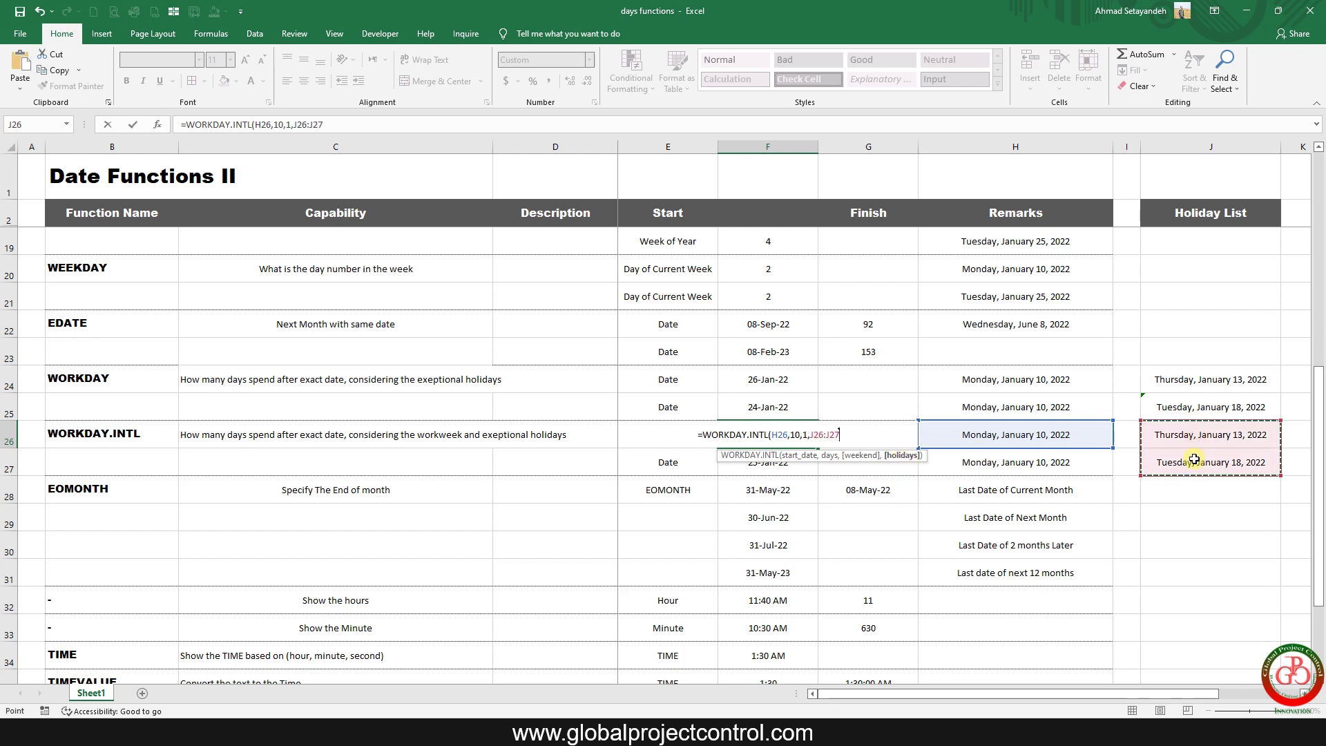
key("Return")
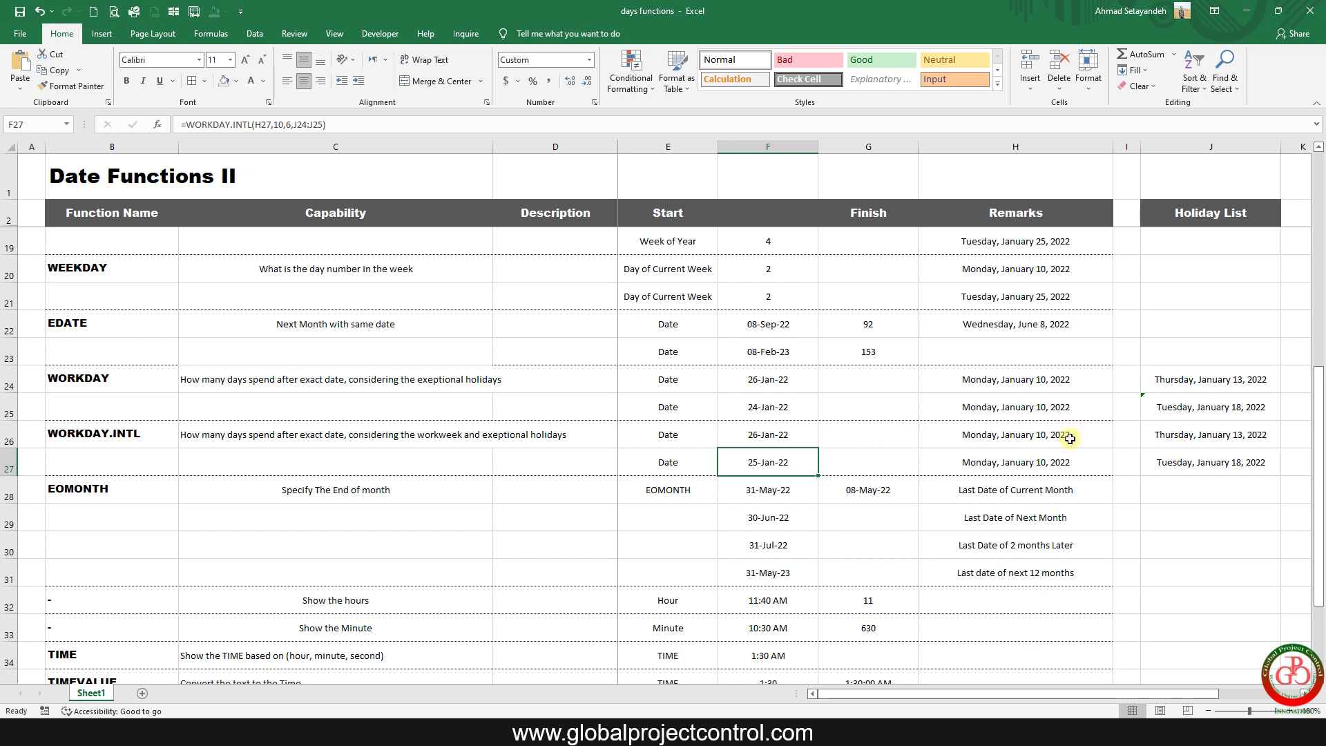
left_click_drag(1173, 438, 1207, 460)
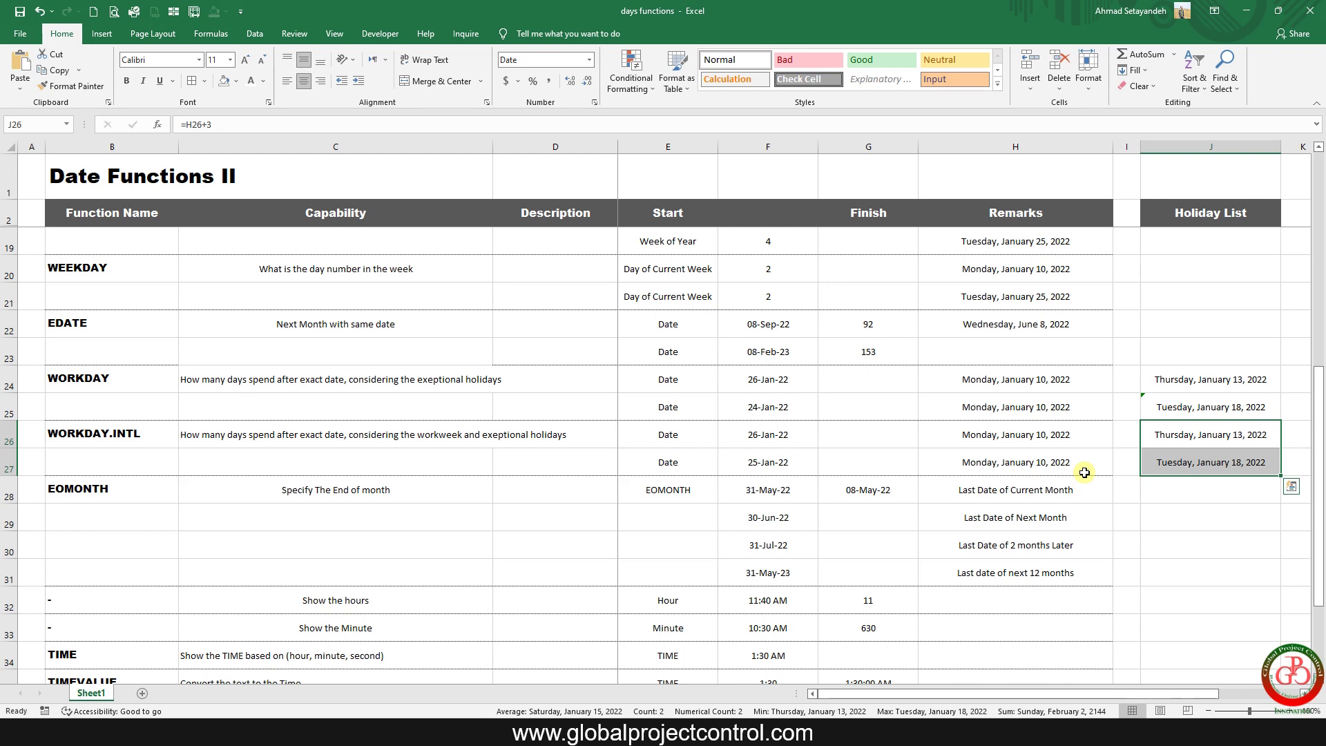
Step: Re-enter the WORKDAY.INTL formula in F27 with start date H27, 10 days, weekend option 6 (Thursday, Friday) and holiday range J26:J27
left_click(770, 462)
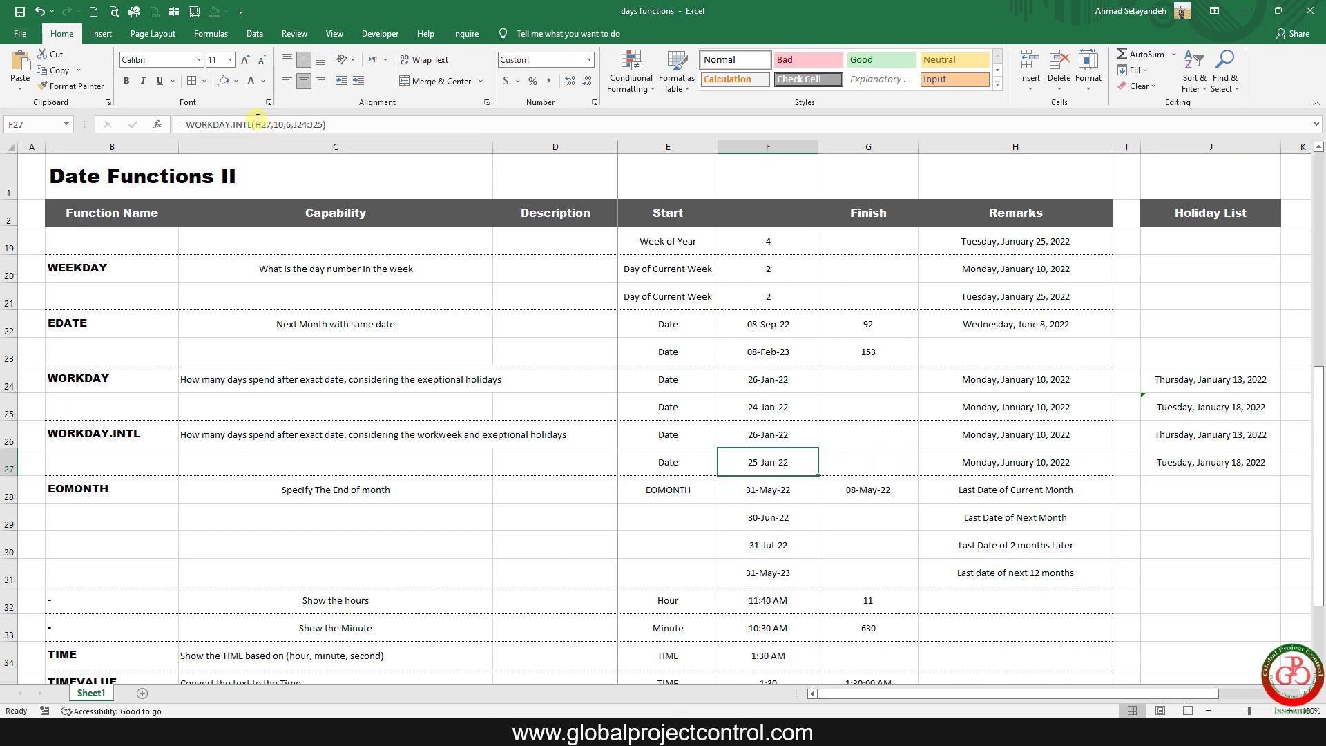
left_click_drag(258, 124, 415, 133)
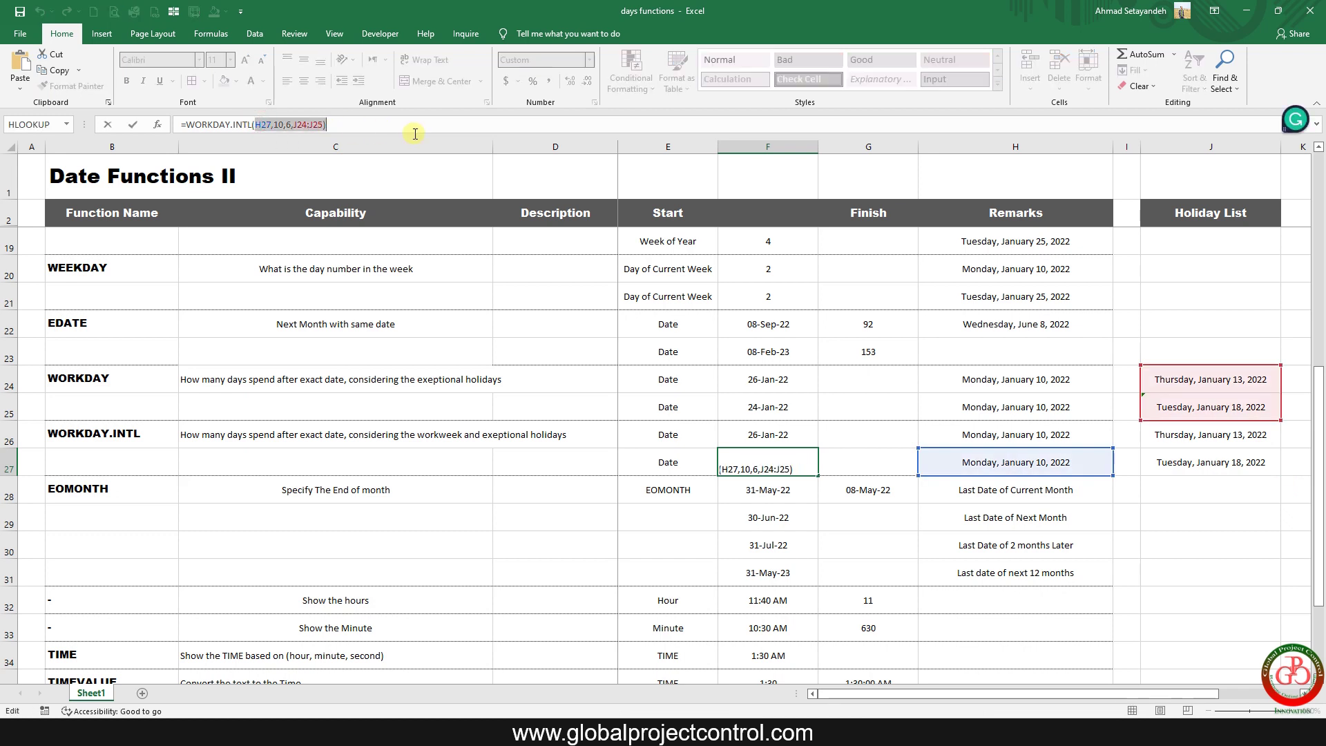
key("BackSpace")
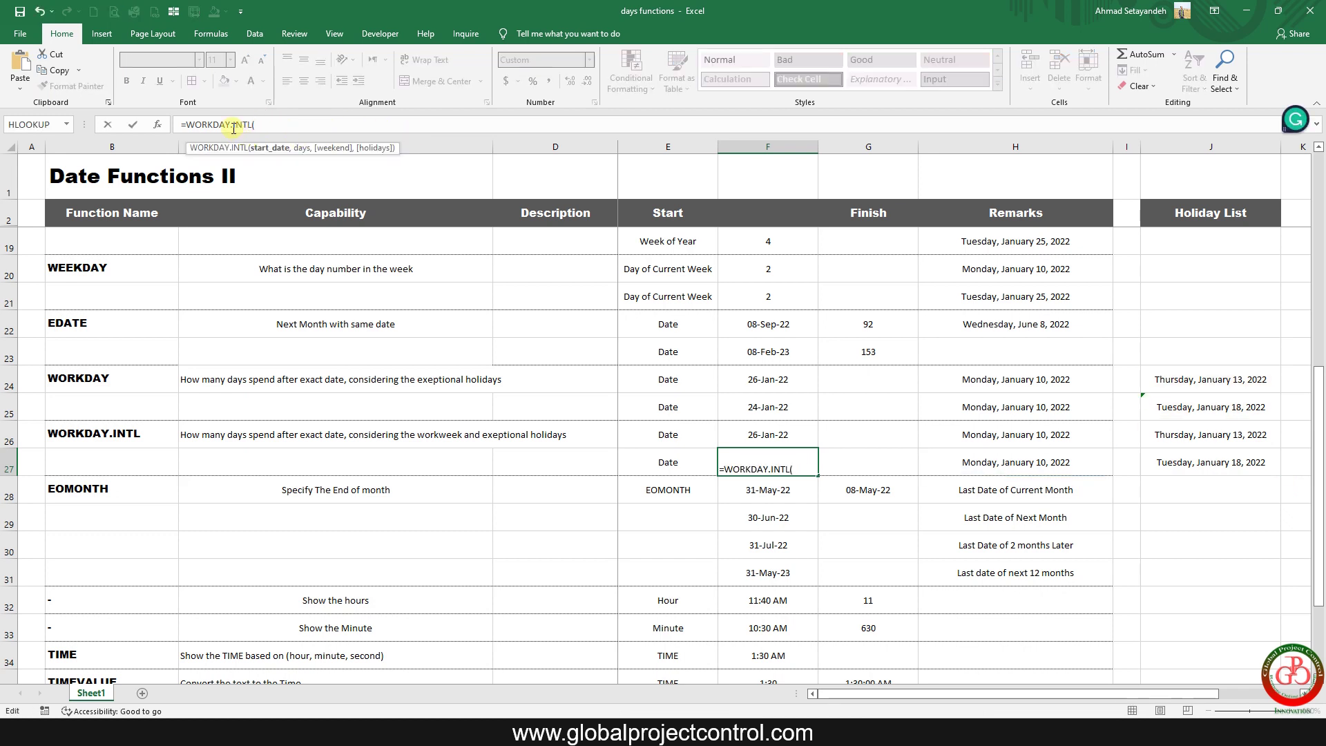
left_click(985, 463)
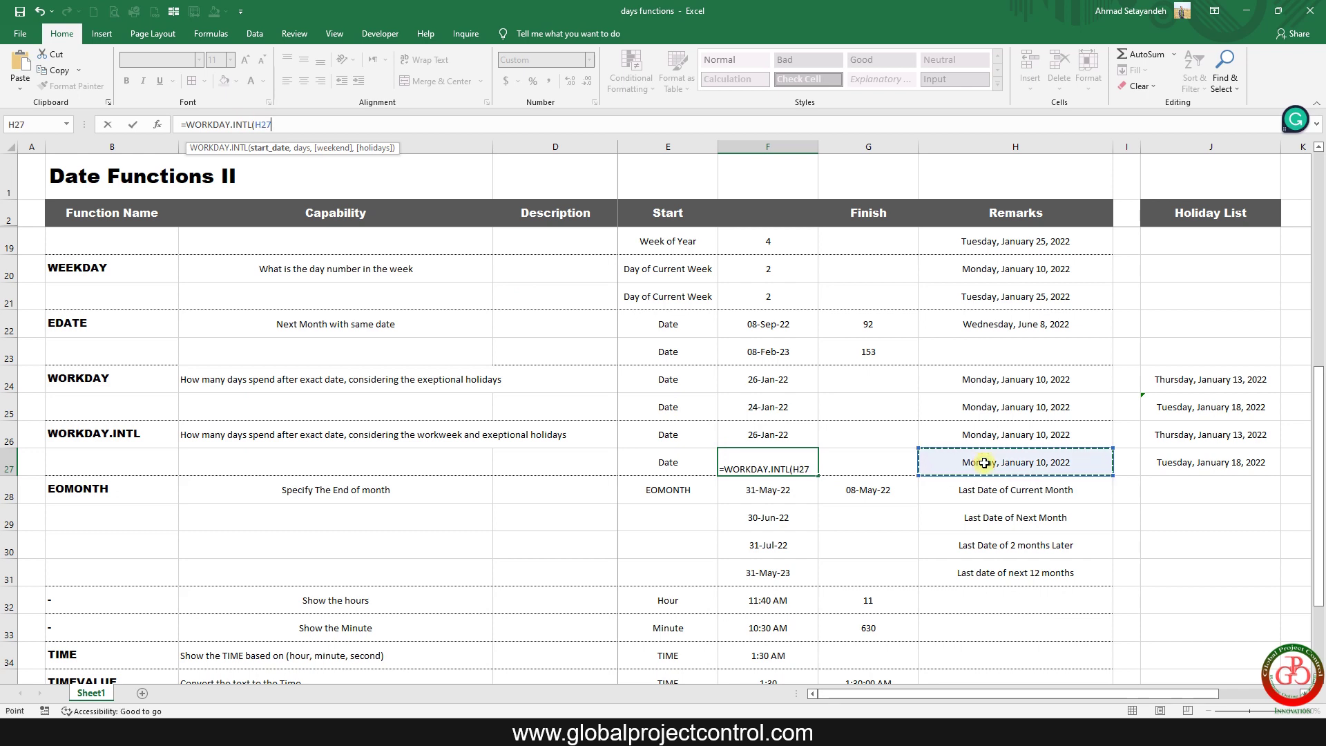
type(",")
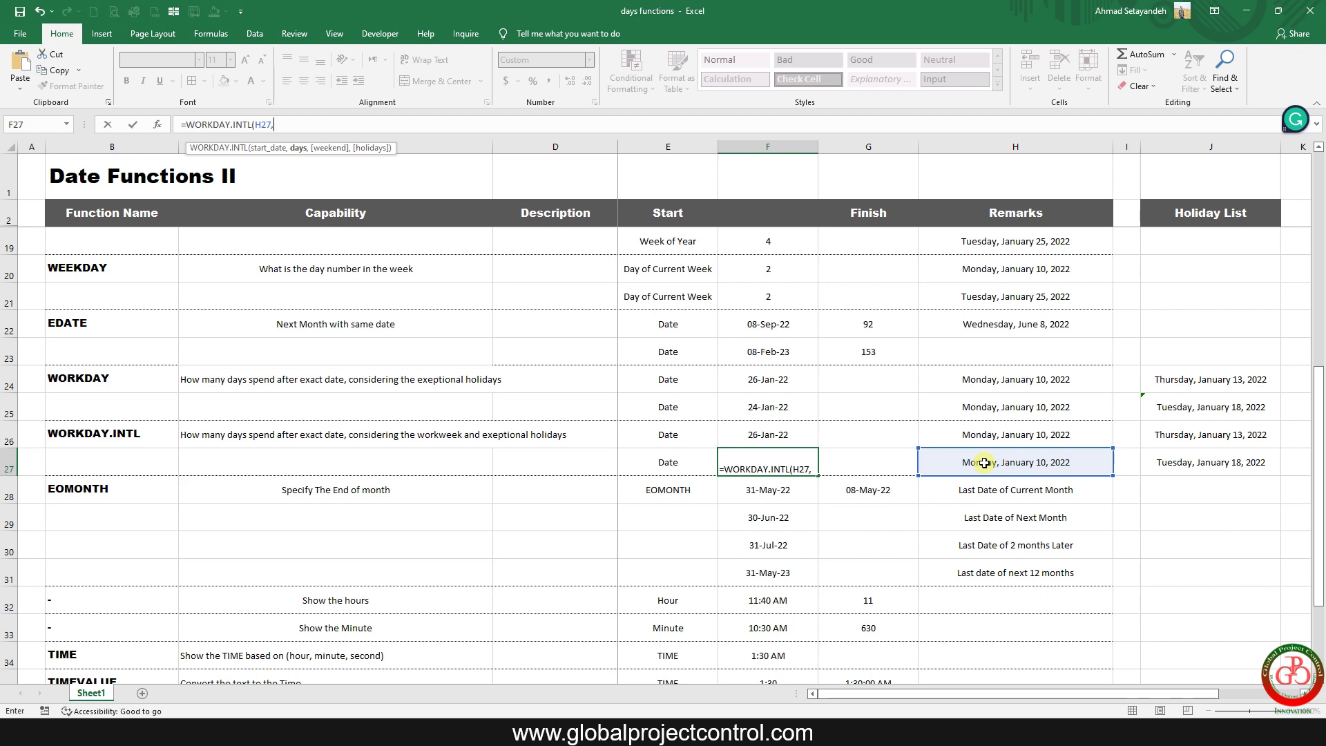
type("10")
type(",")
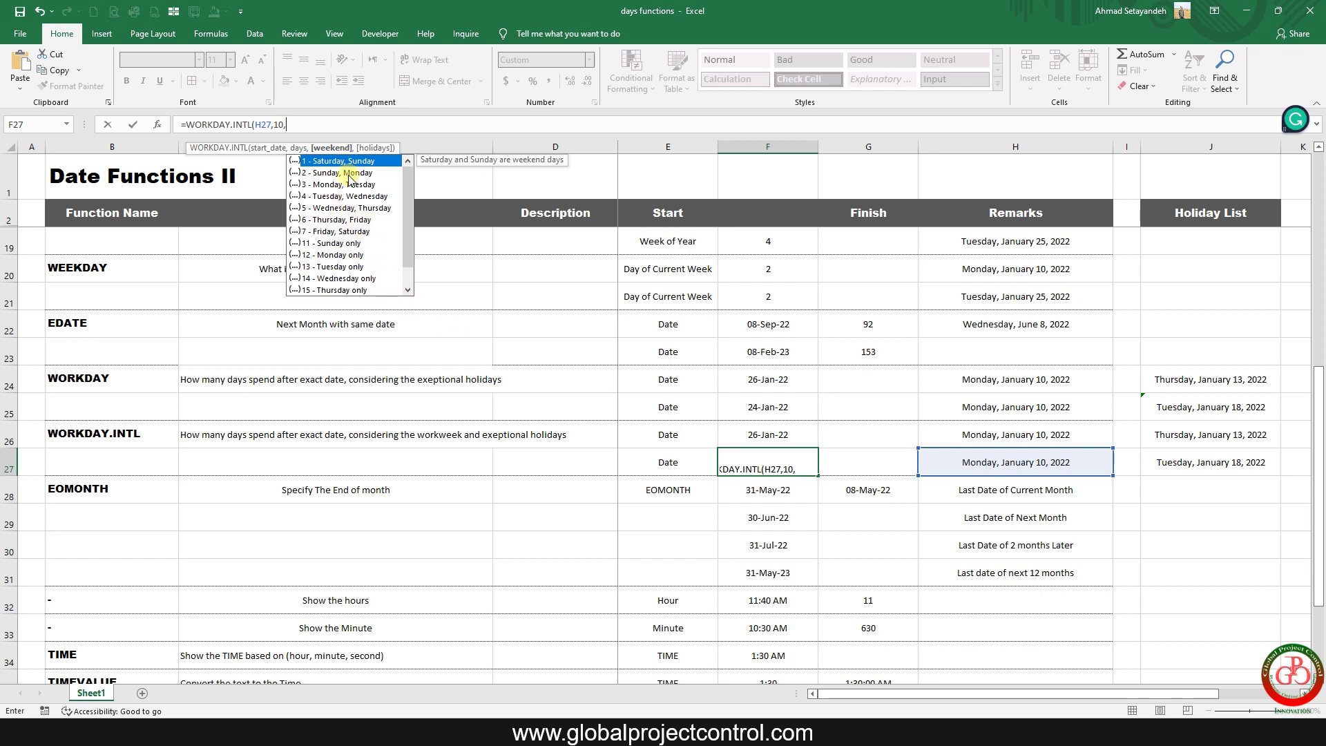
left_click(340, 219)
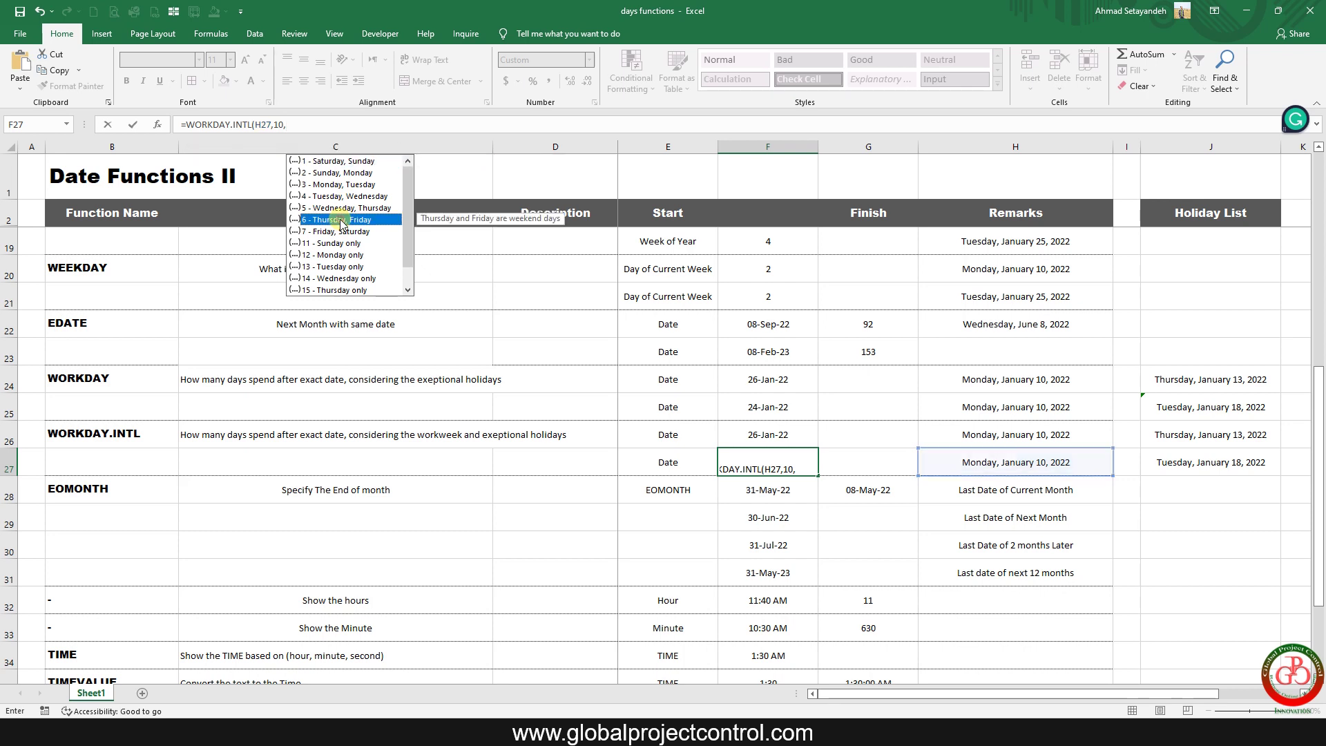
double_click(341, 220)
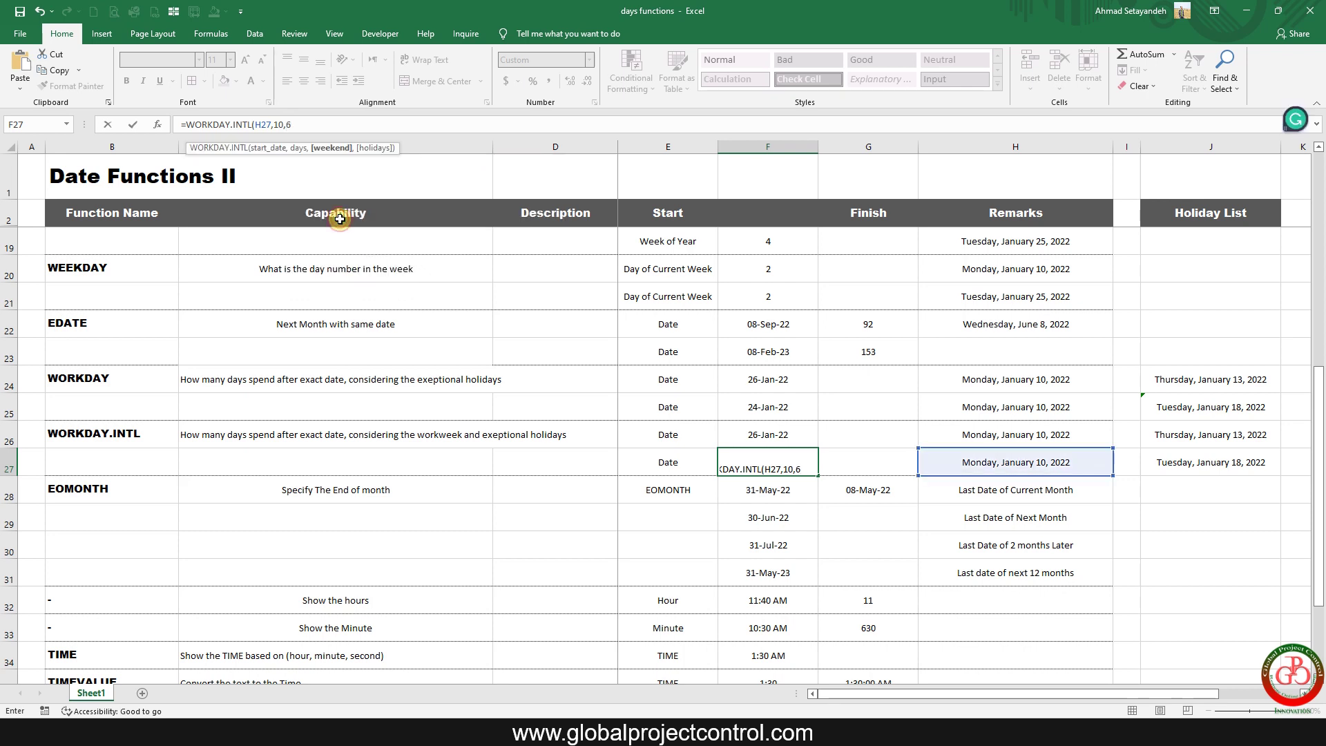
type(",")
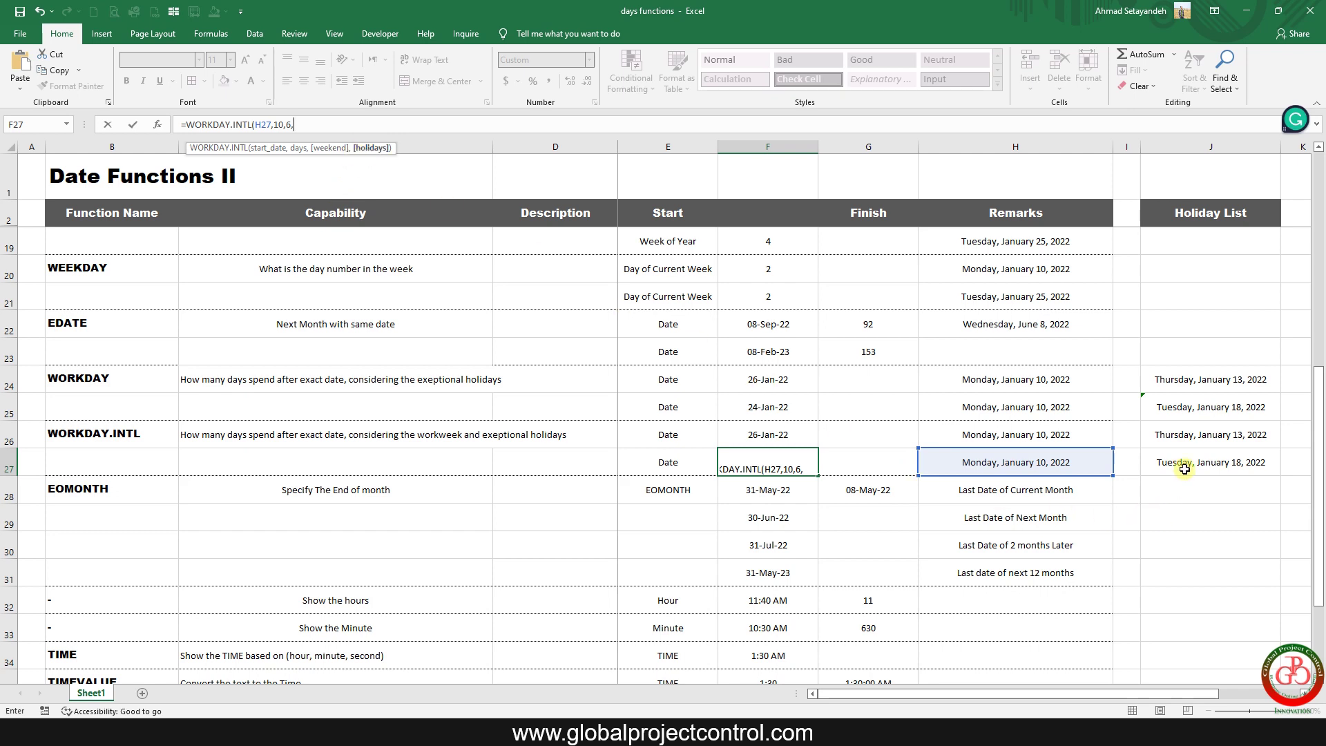
mouse_move(1184, 469)
left_mouse_down()
mouse_move(1184, 438)
mouse_move(1172, 448)
left_mouse_up()
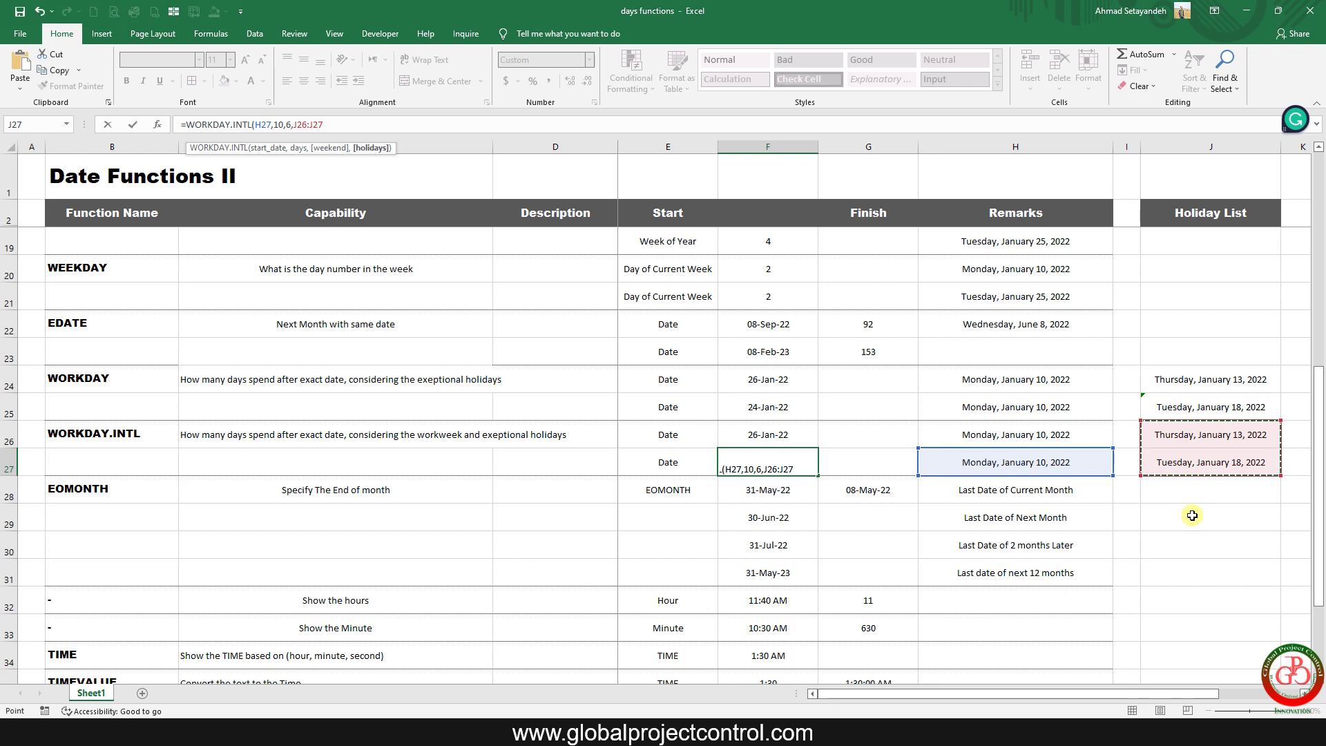
type(")")
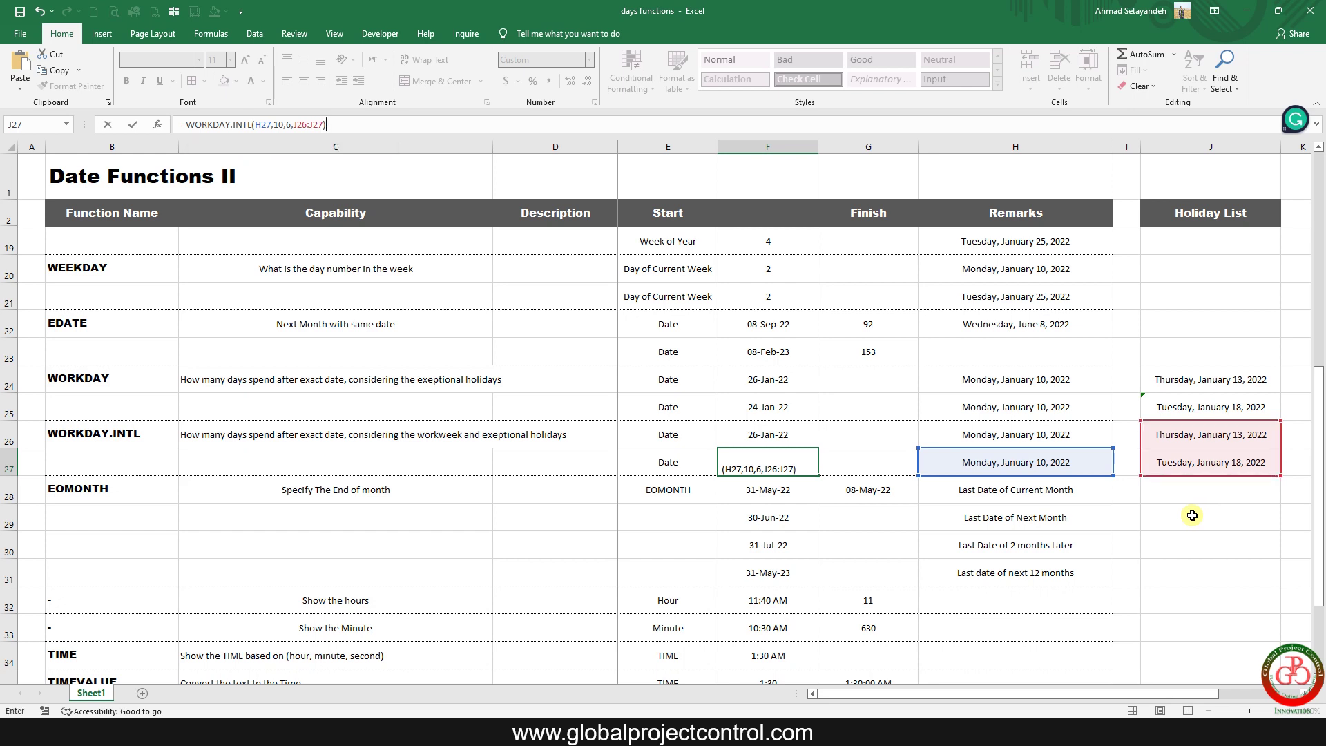
key("Return")
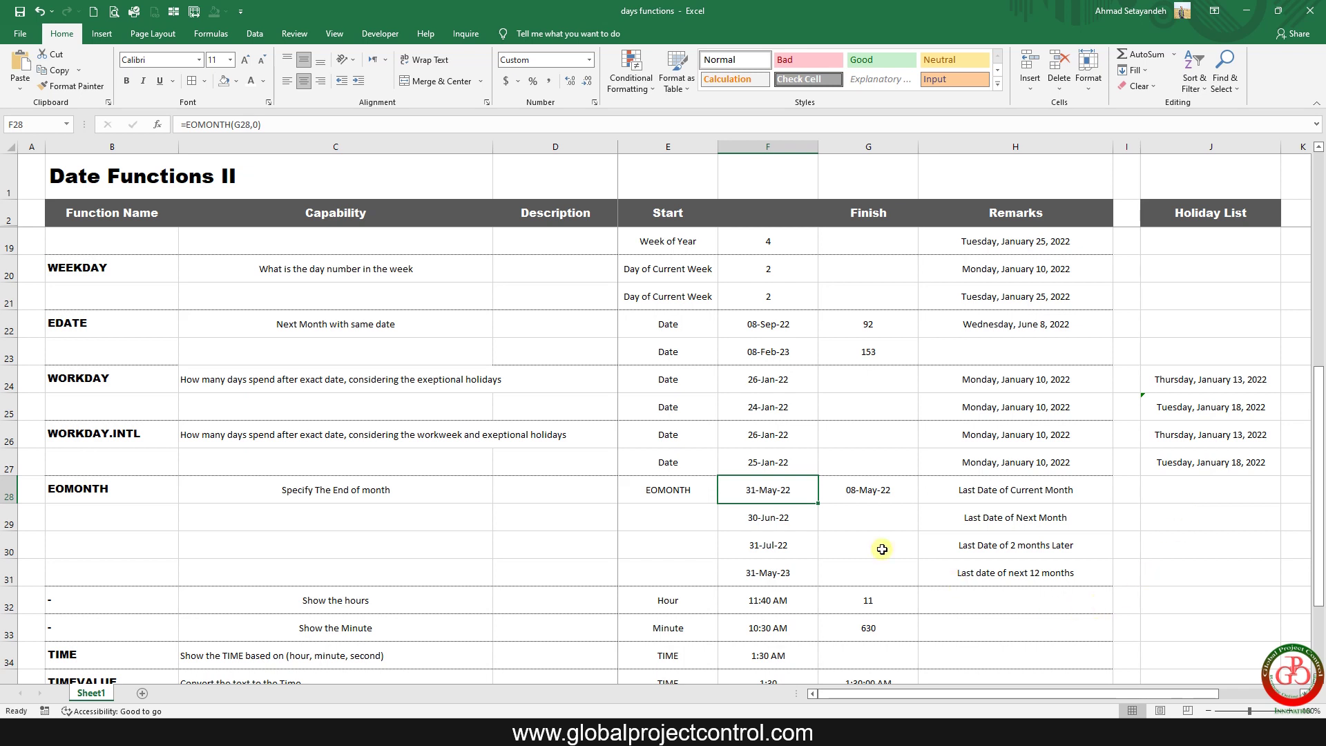
Step: Compare the results and weekend arguments of the two WORKDAY.INTL formulas in F26 and F27
left_click(783, 463)
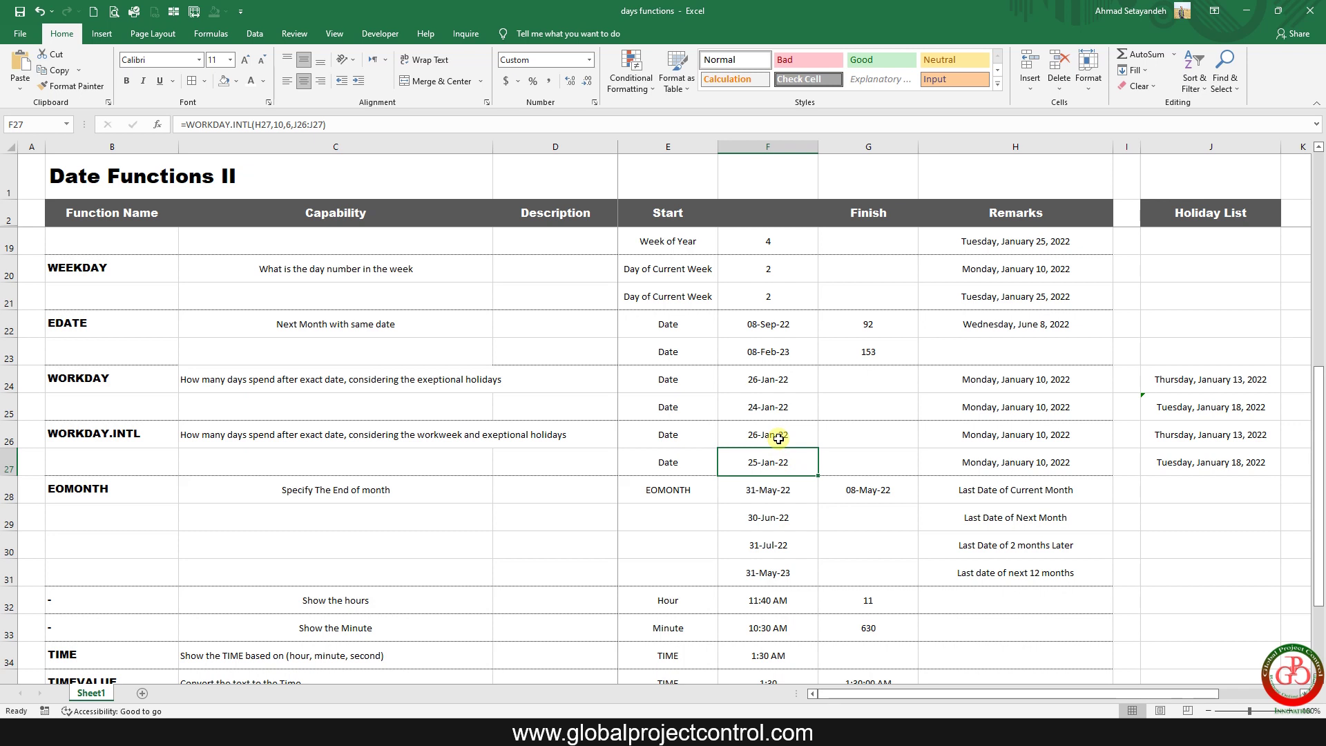
left_click_drag(778, 439, 778, 457)
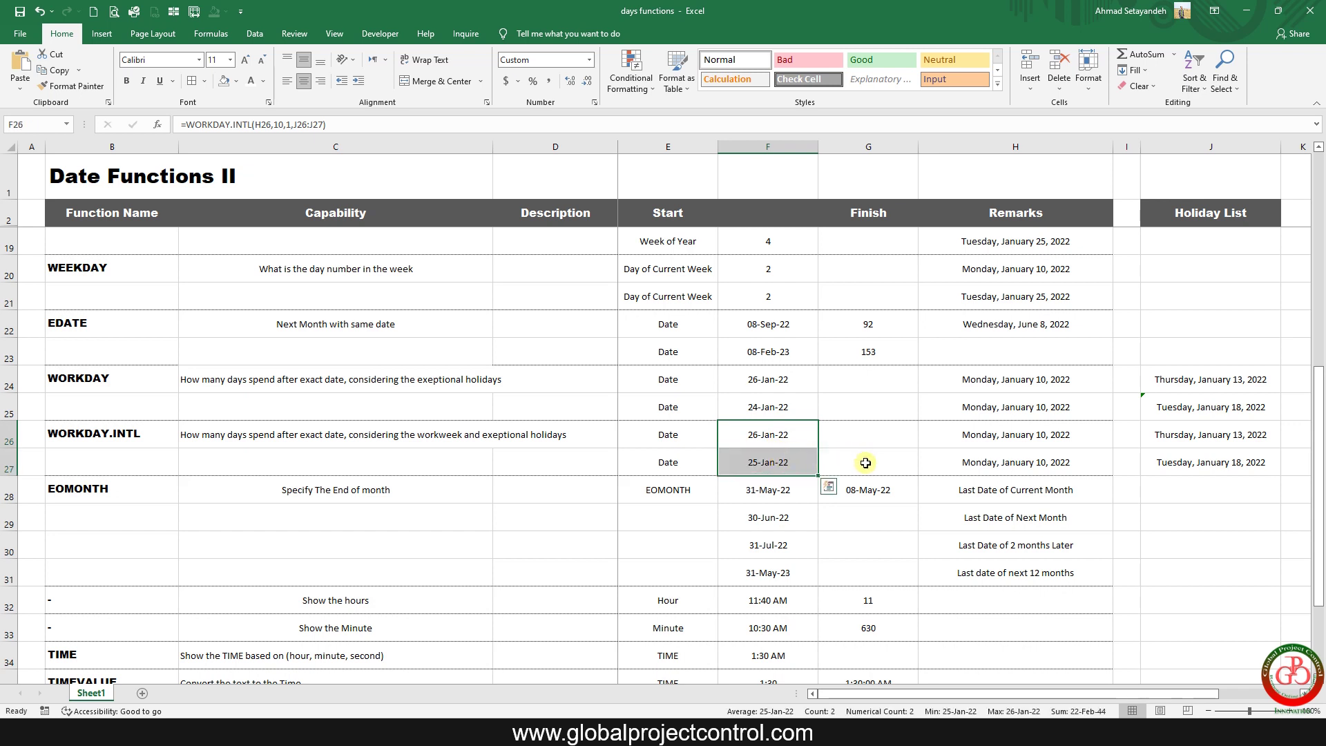
left_click(865, 463)
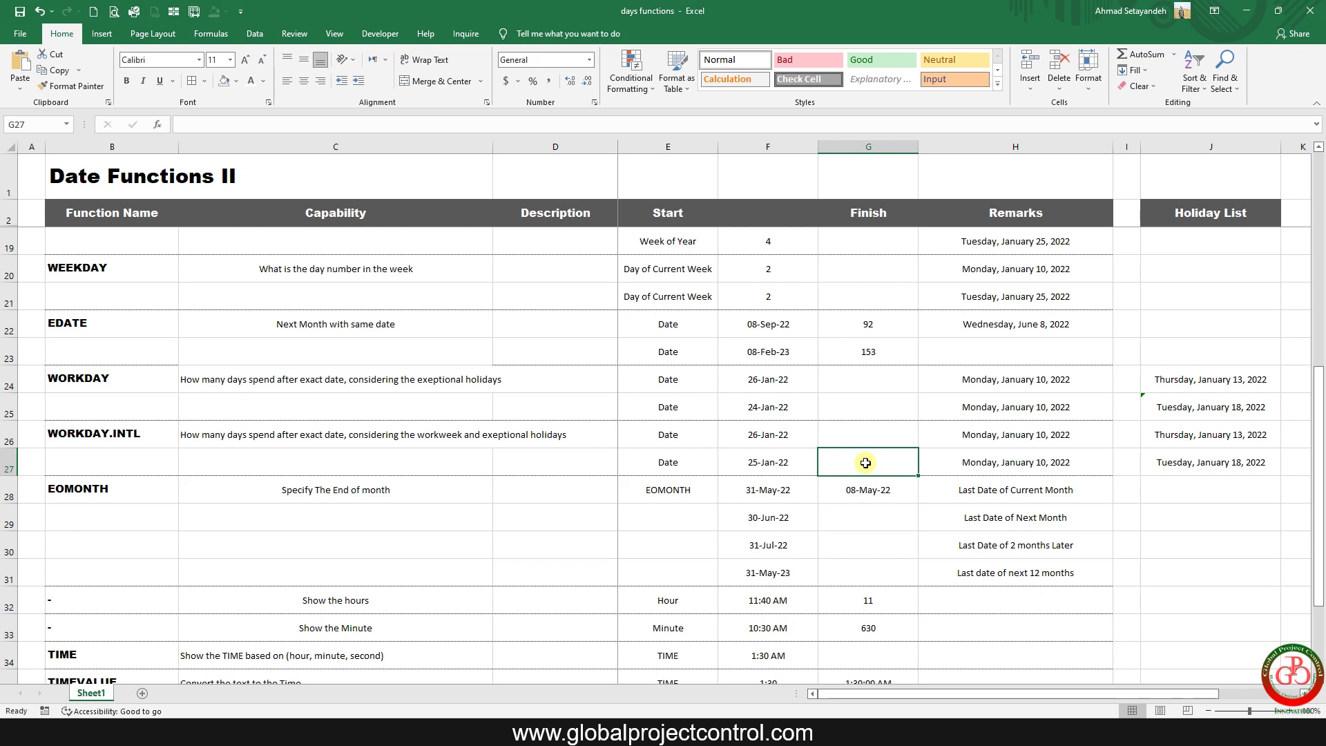
left_click(796, 435)
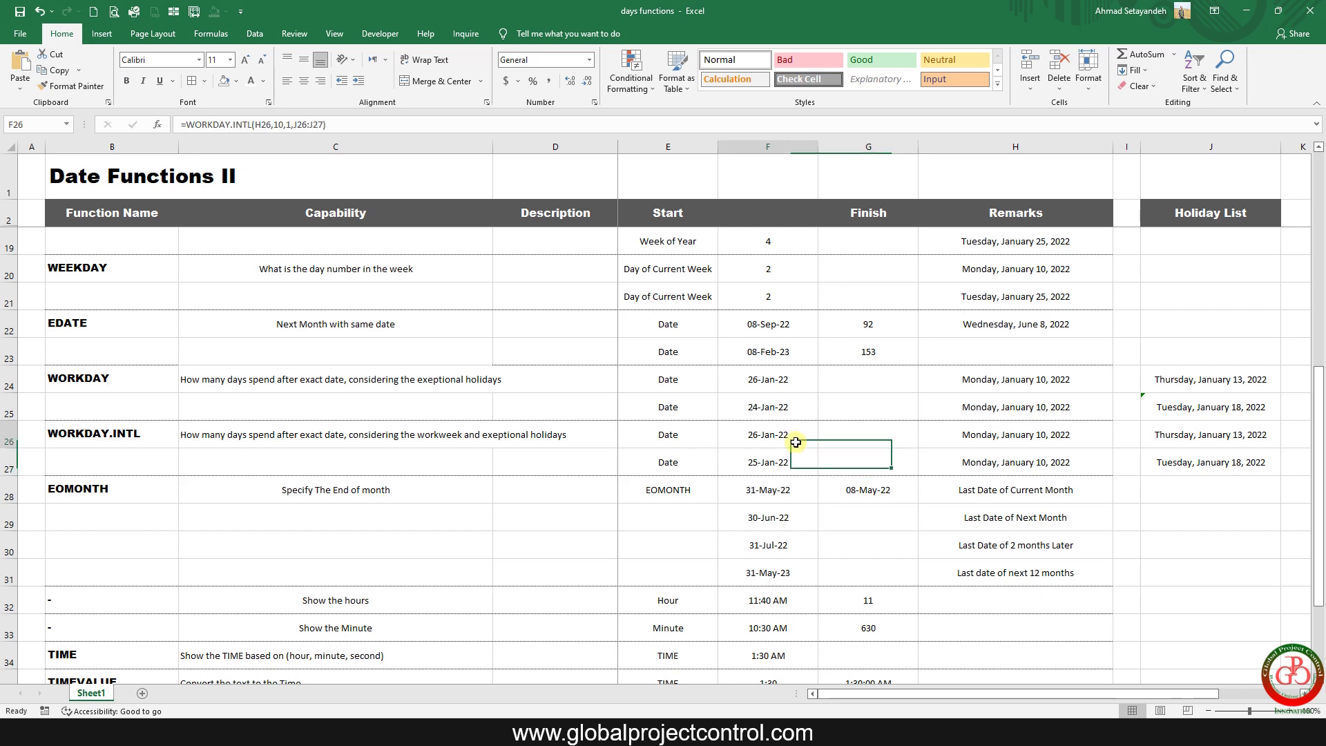
double_click(288, 124)
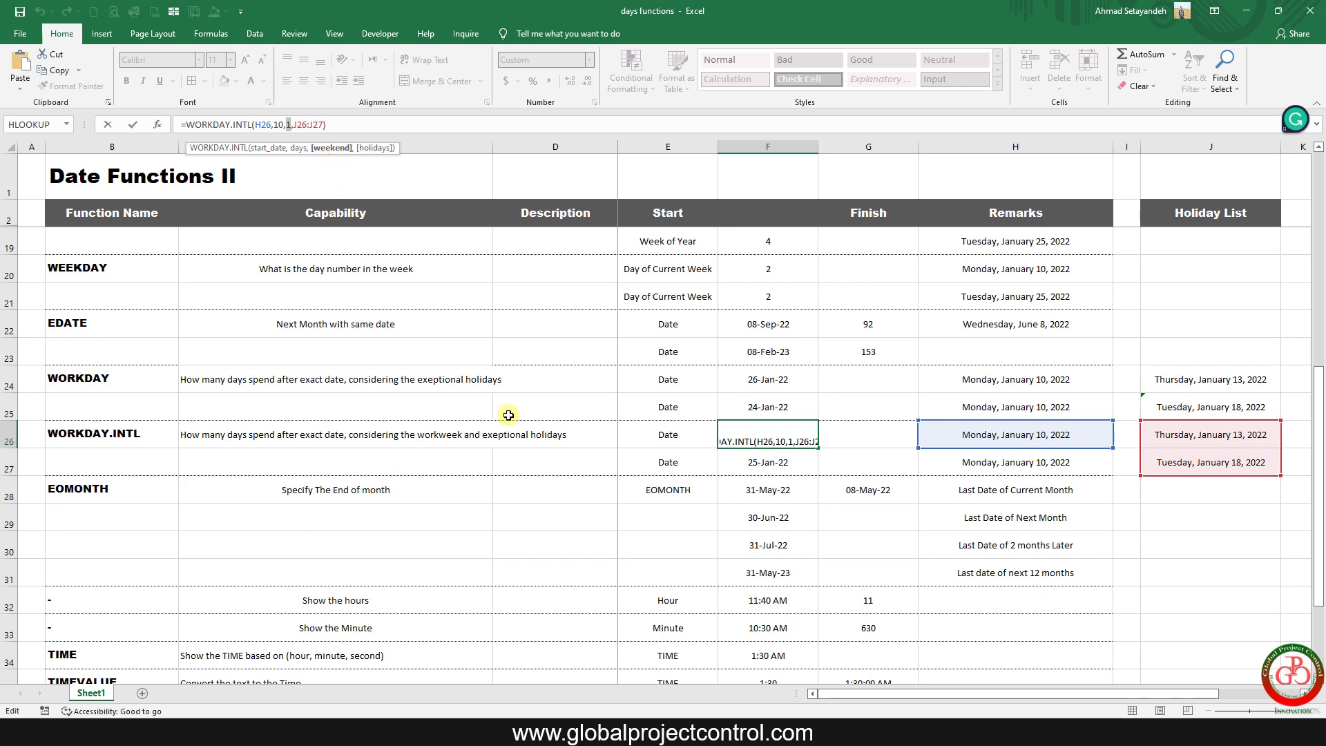
left_click(762, 460)
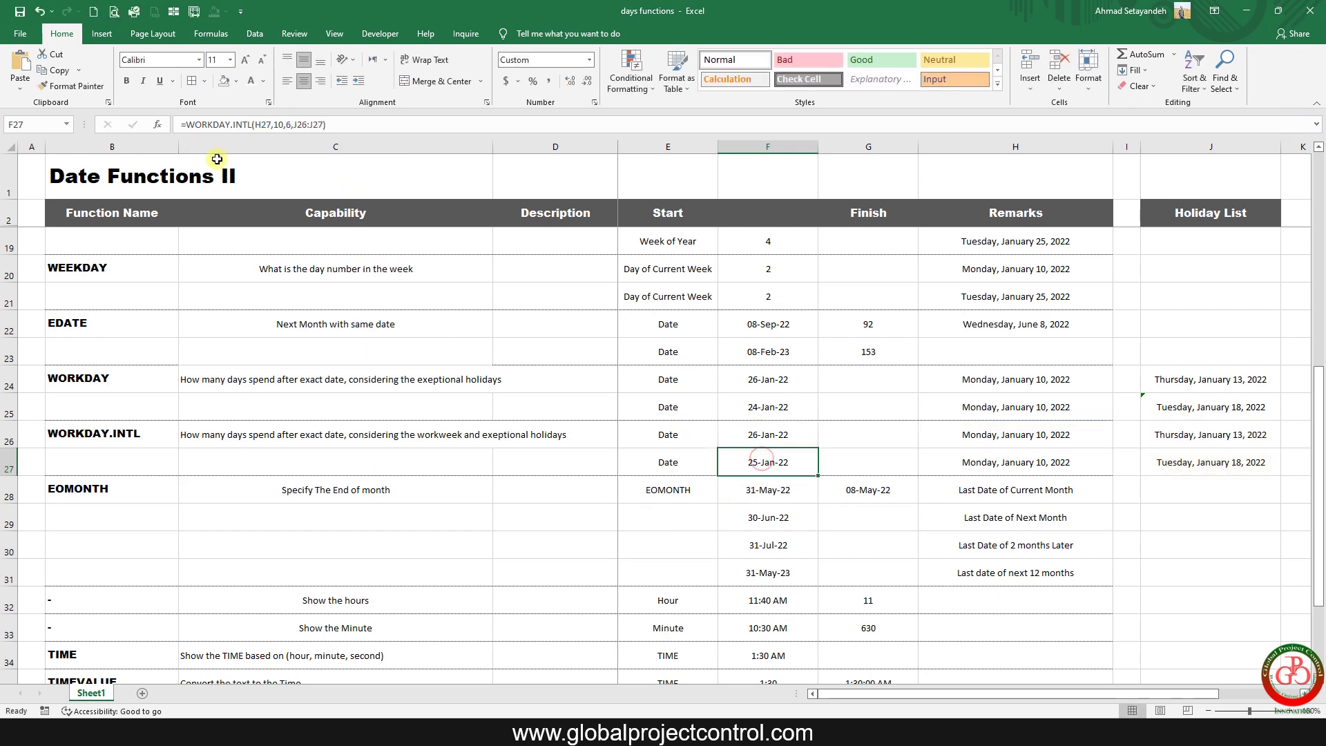
double_click(288, 125)
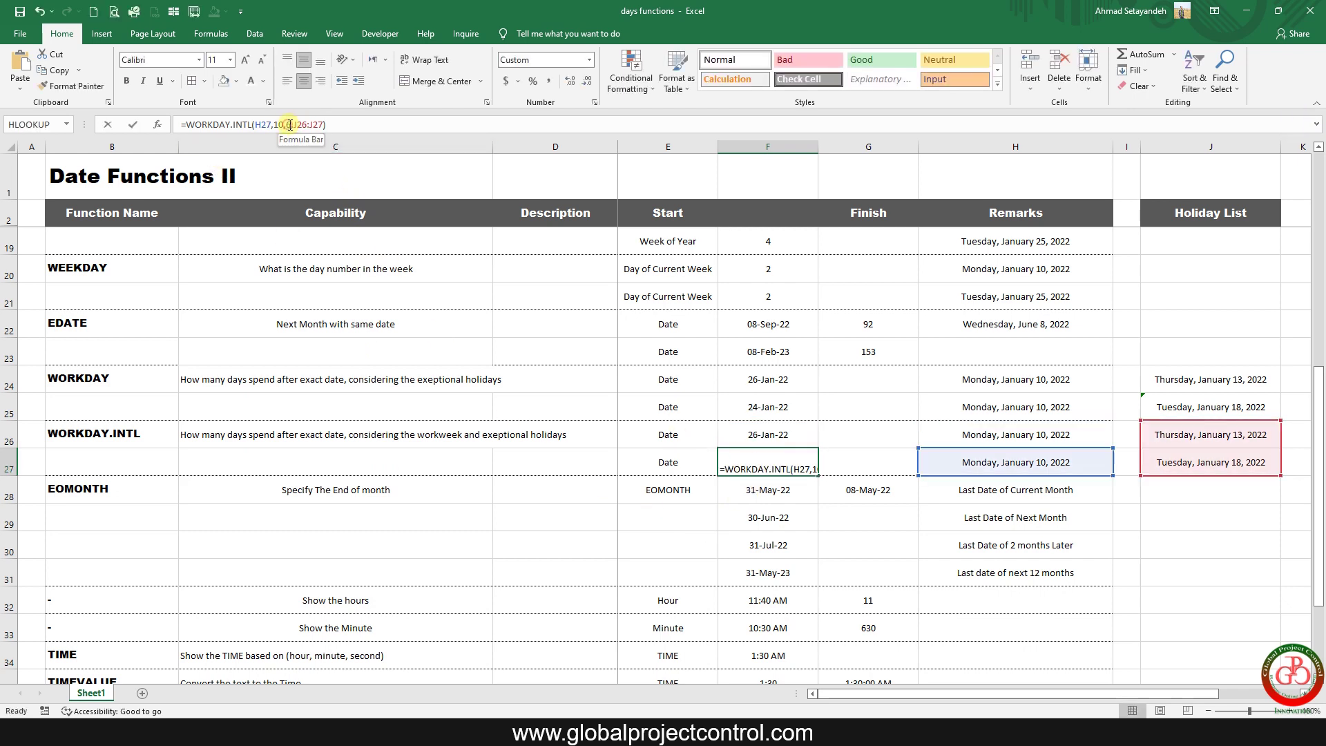
type("6")
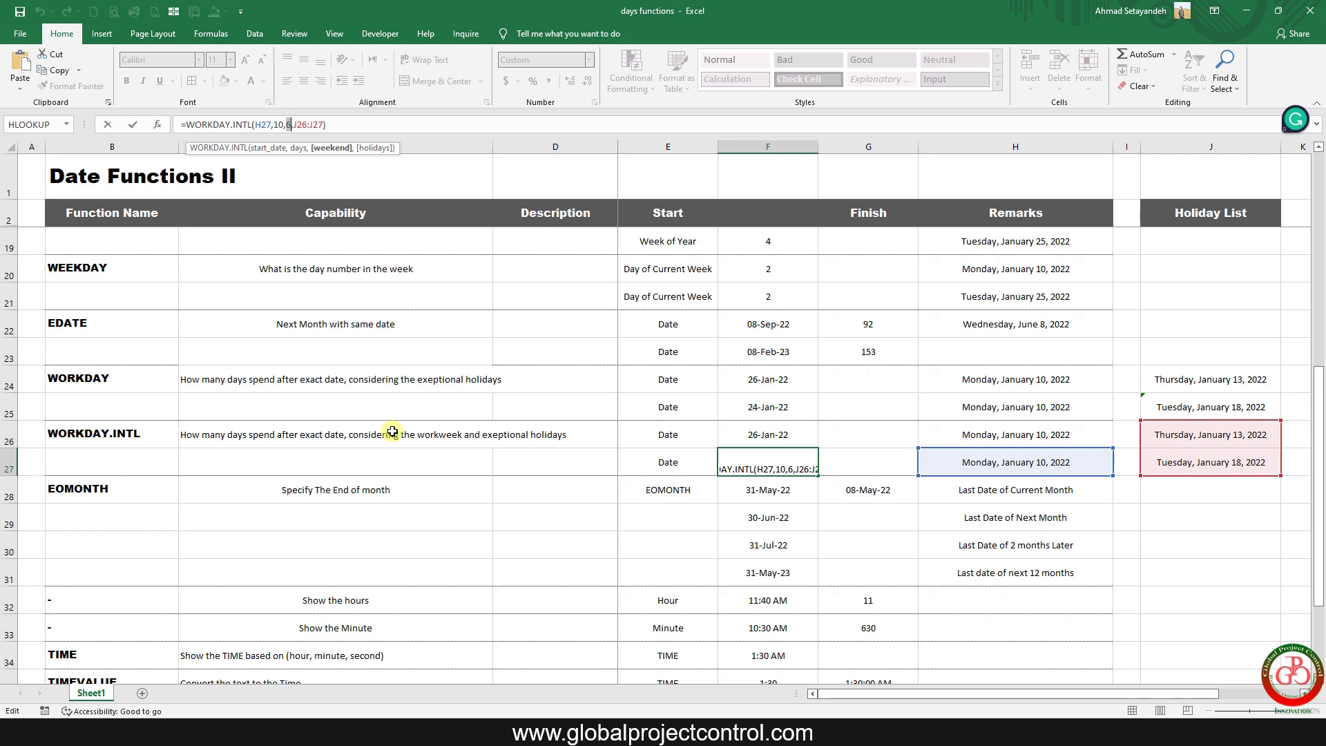
key("Return")
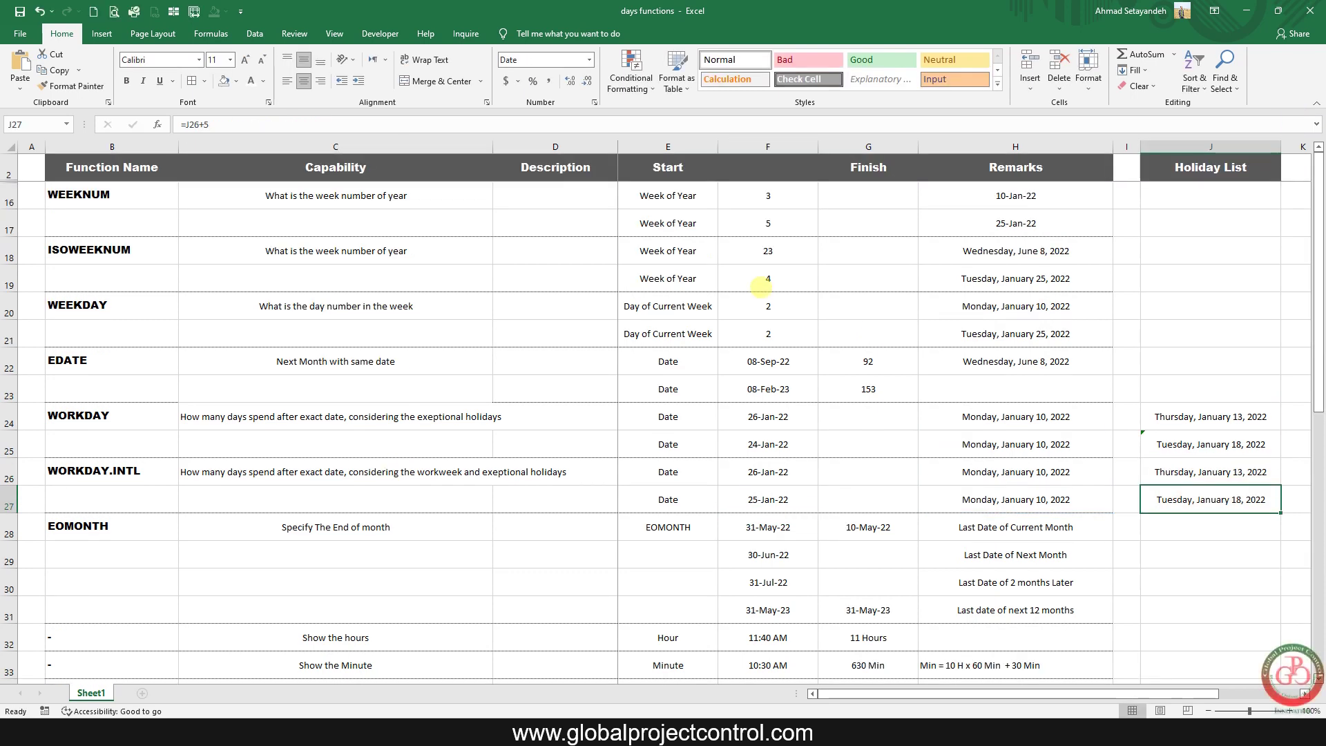